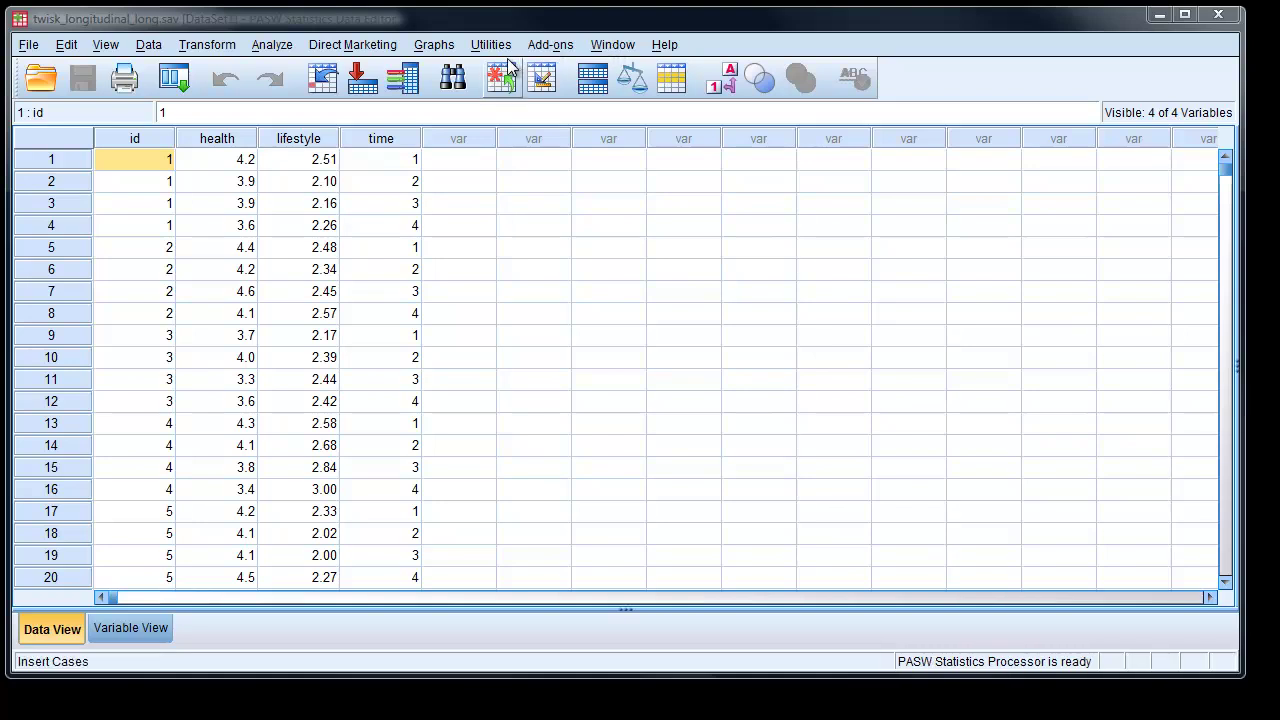
Create a simple scatterplot with health on the Y axis and lifestyle on the X axis
click(442, 50)
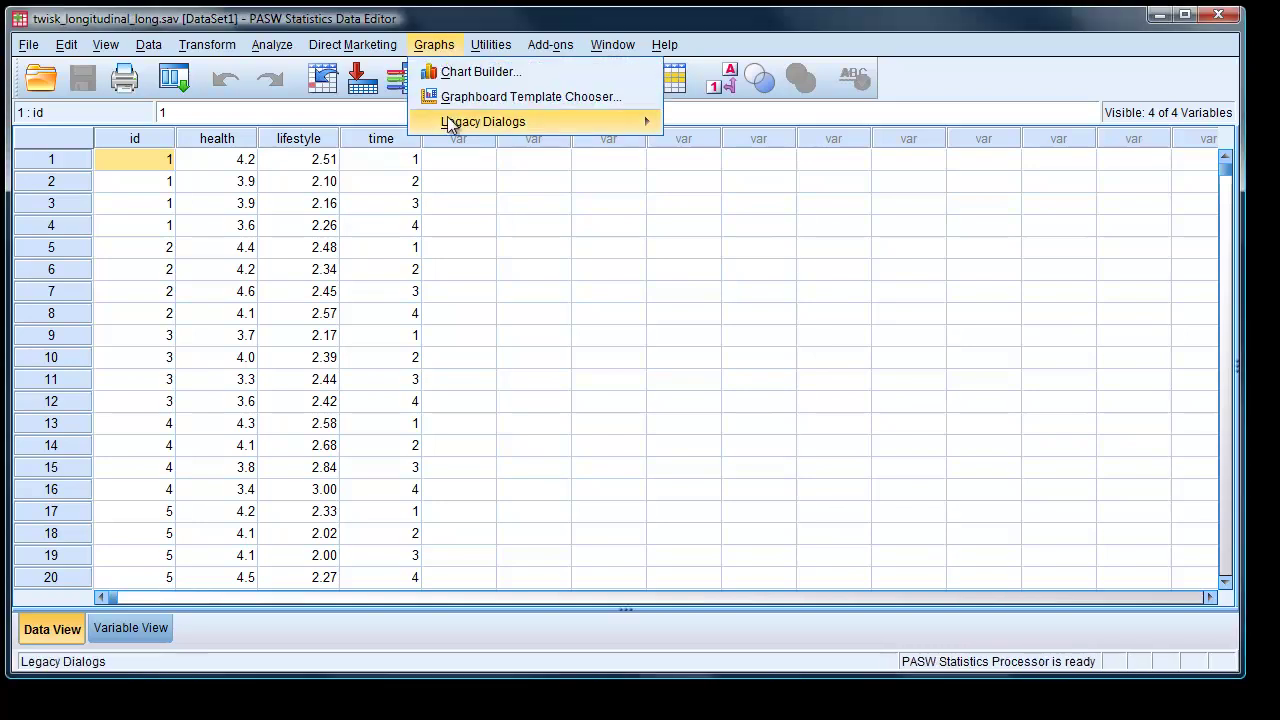
mouse_move(455, 121)
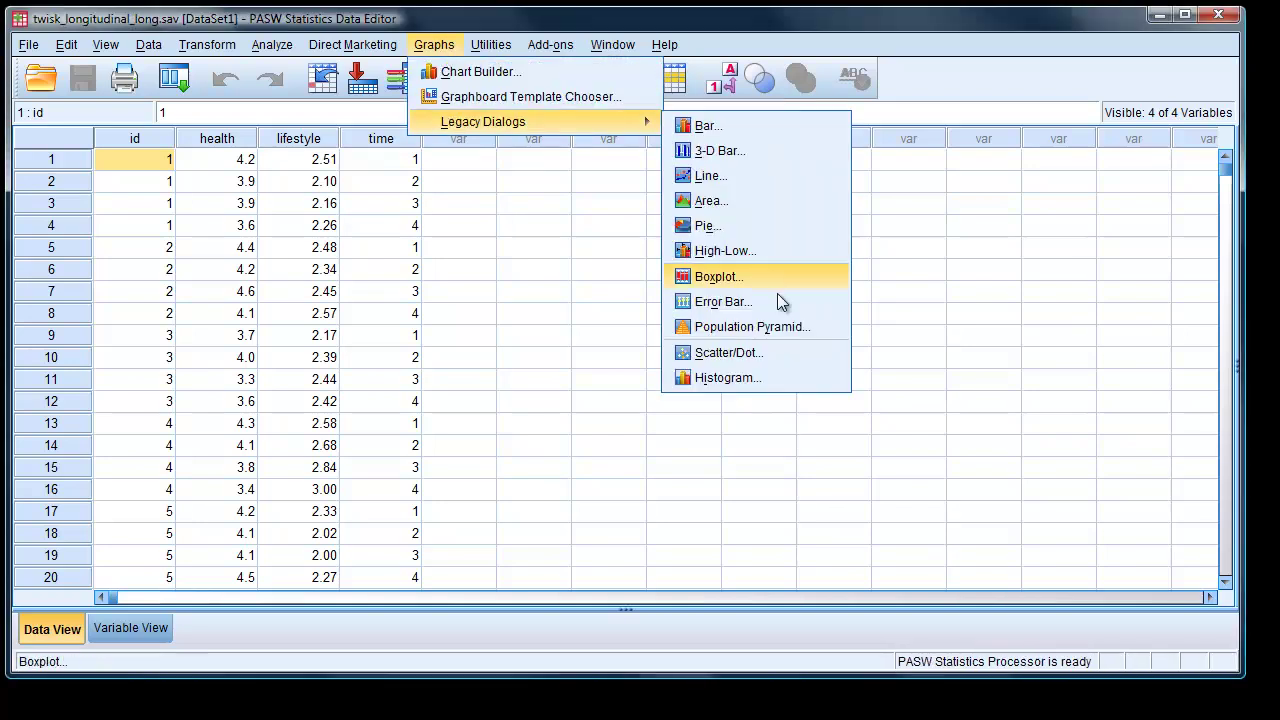
click(698, 355)
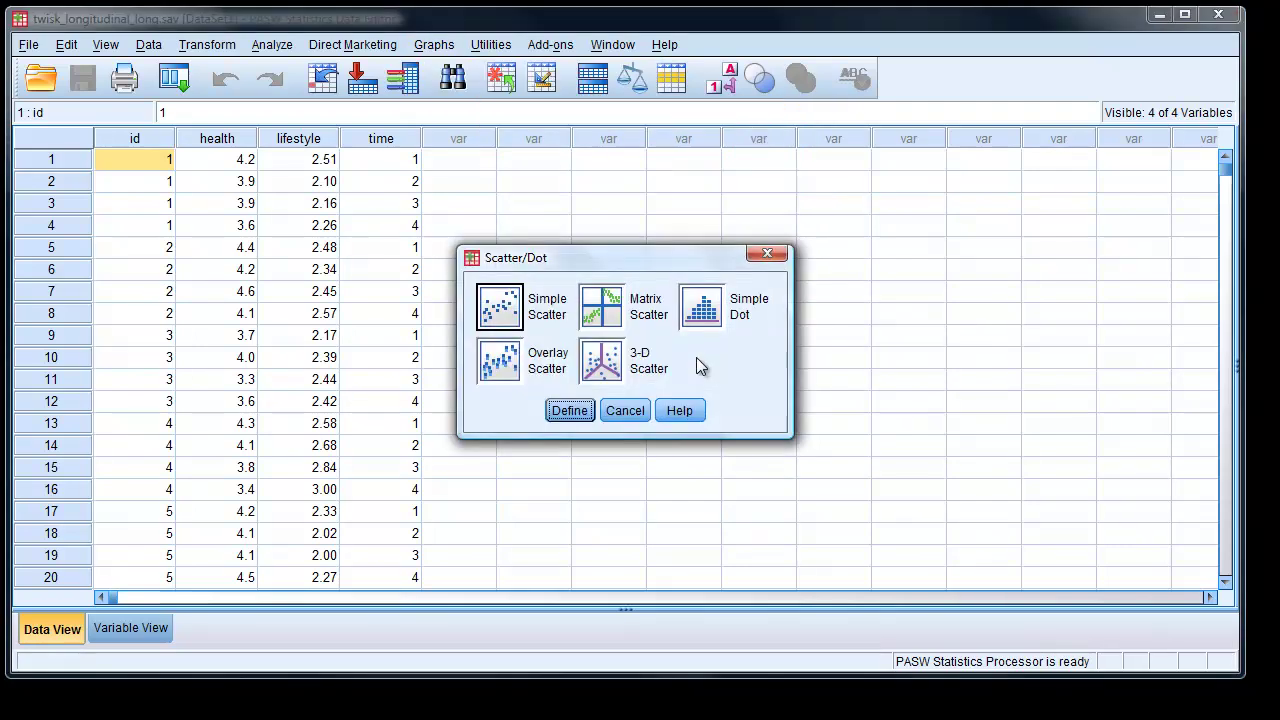
click(568, 413)
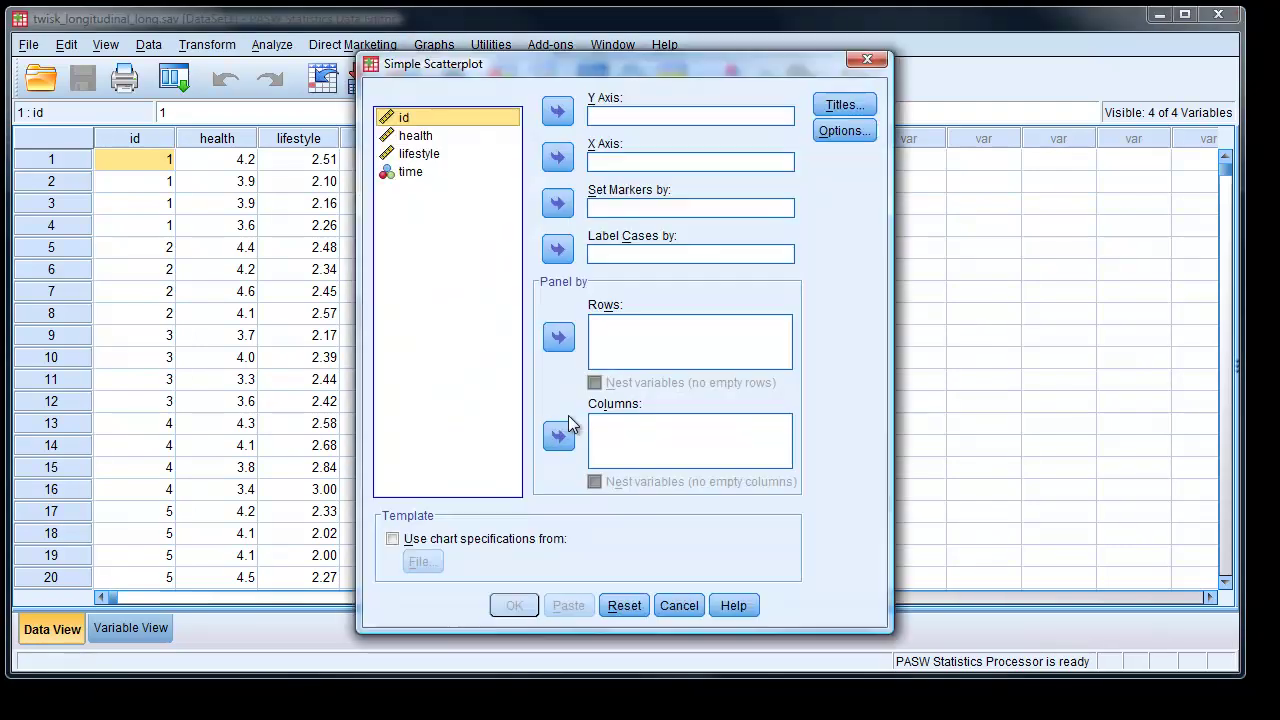
click(415, 135)
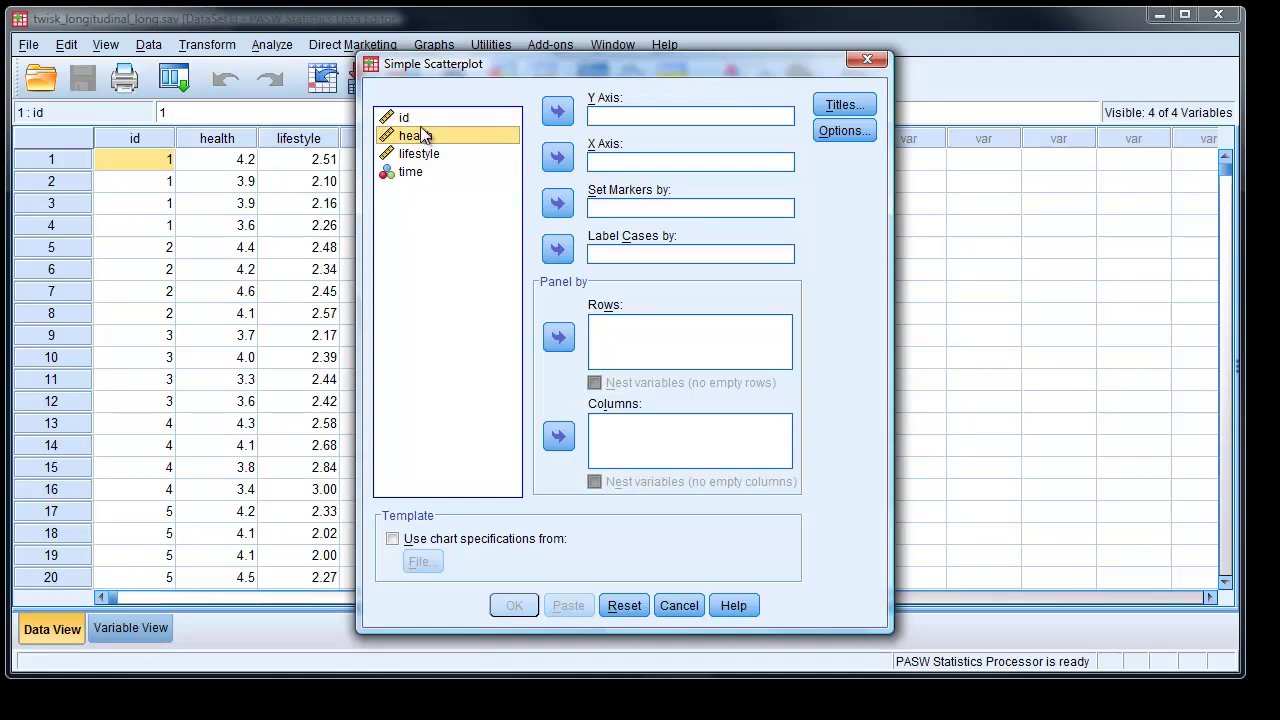
click(558, 111)
click(557, 158)
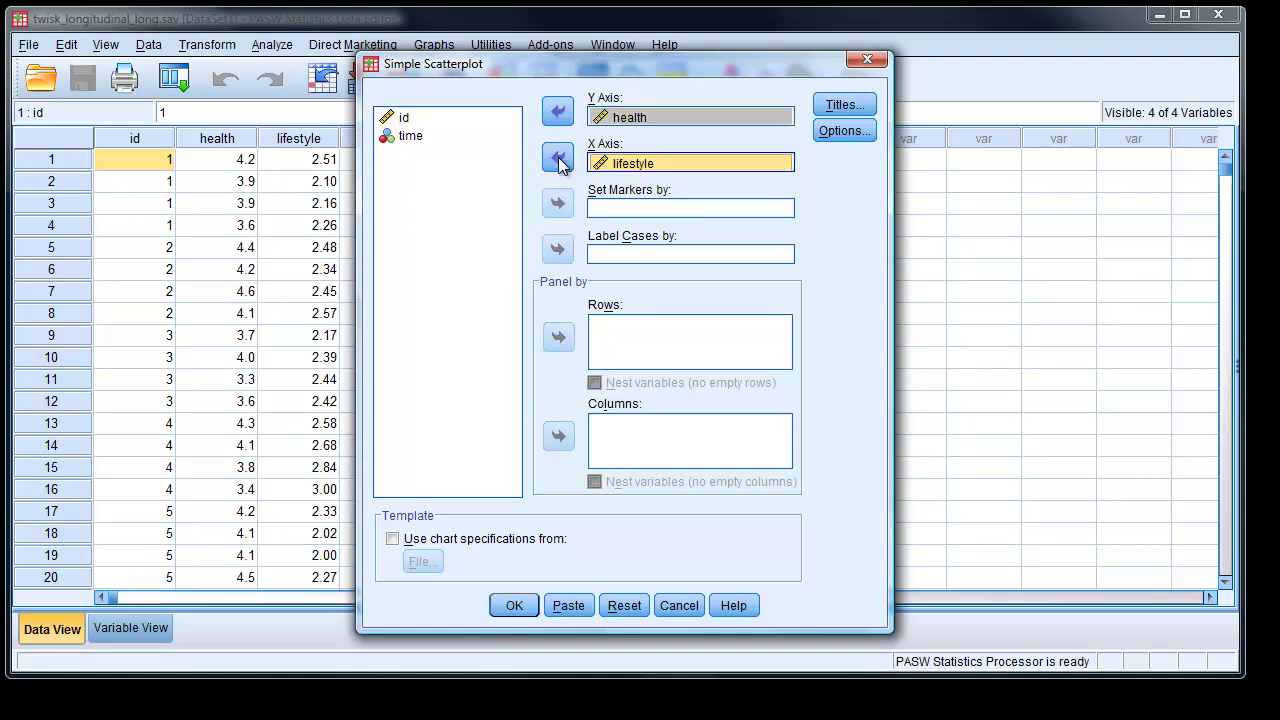
click(509, 602)
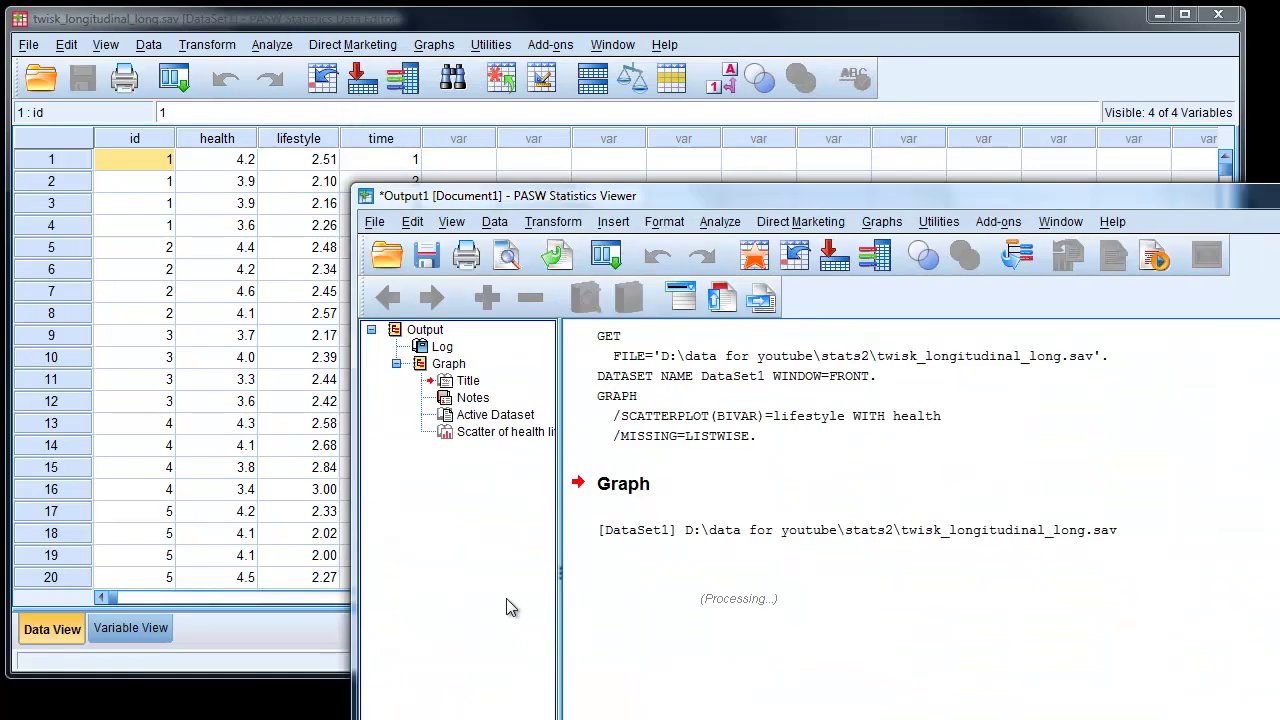
Examine the health-by-lifestyle scatterplot in the output window, then minimize that window to return to the data
drag(744, 191, 434, 20)
click(853, 606)
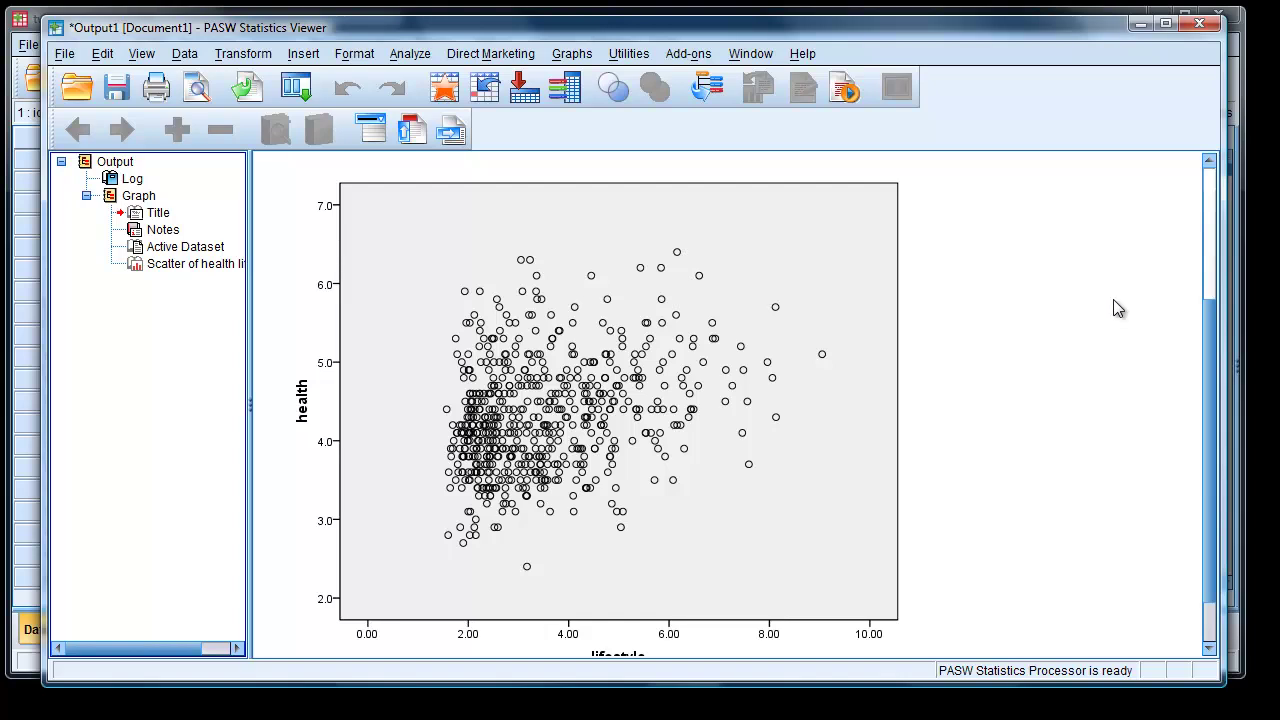
click(810, 488)
click(1141, 25)
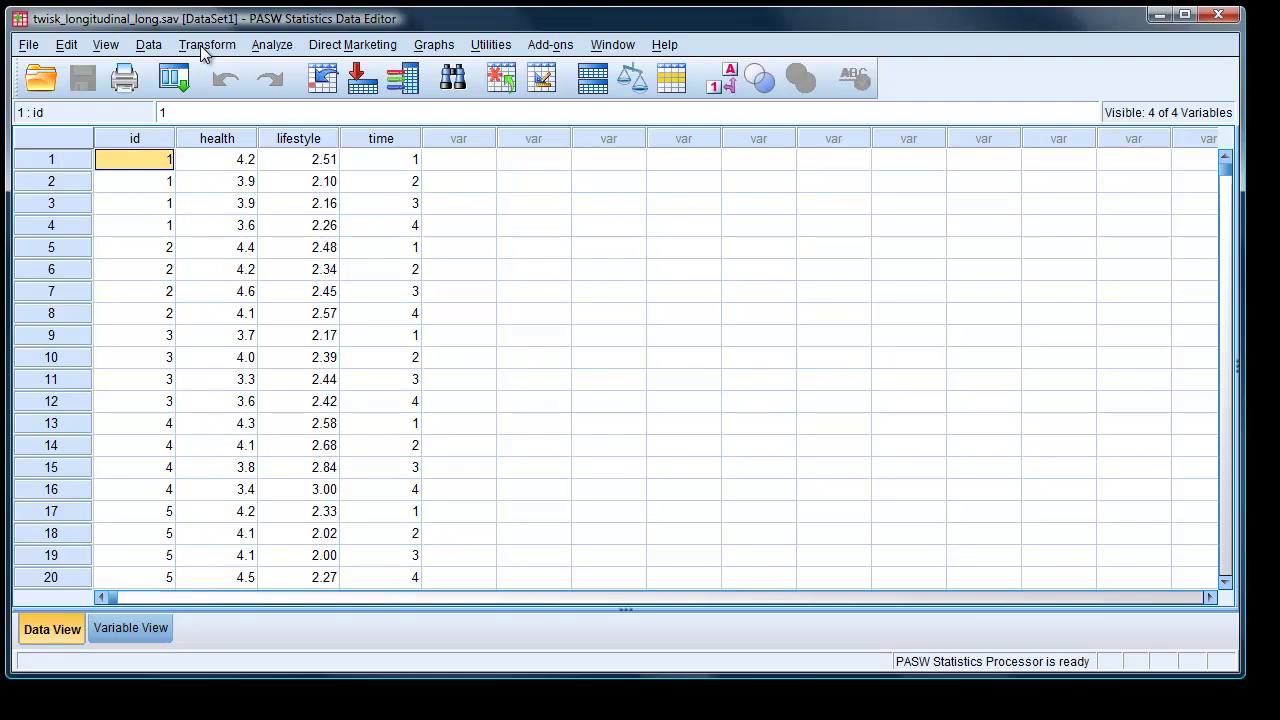
Set up a linear mixed model without subject or repeated variables, using health as the dependent variable and lifestyle as a covariate
click(282, 45)
mouse_move(310, 212)
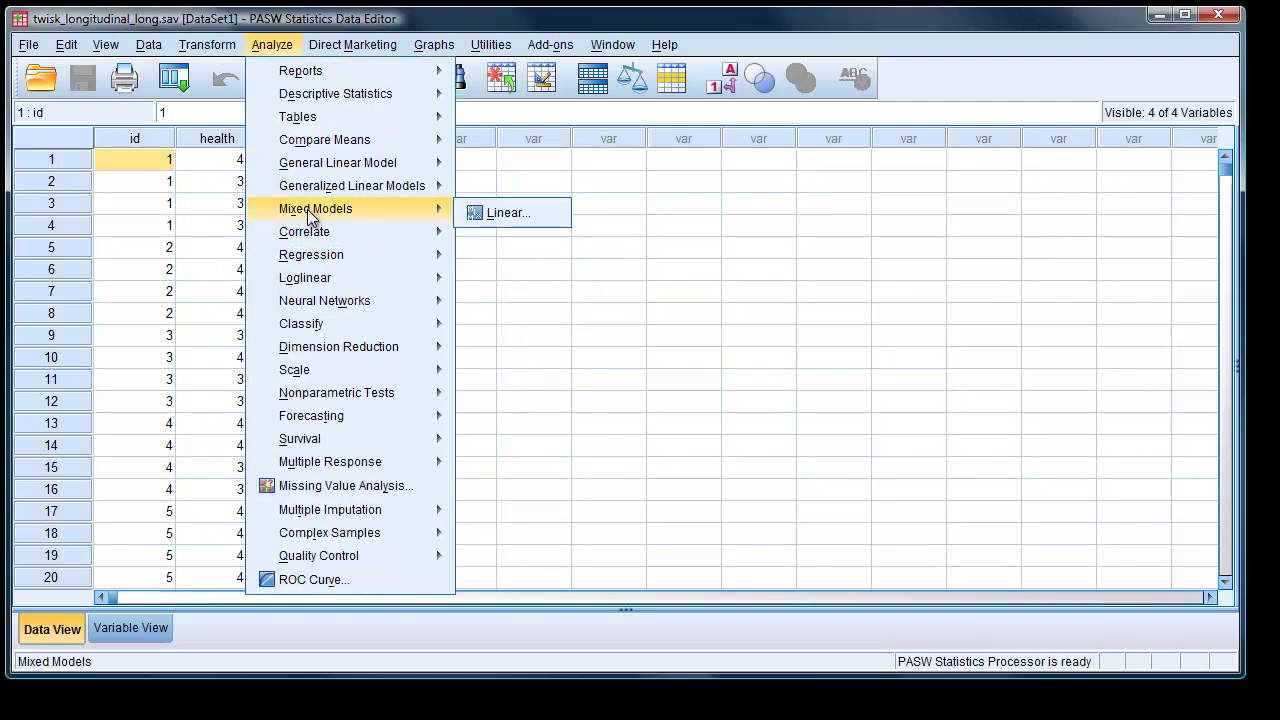
click(472, 211)
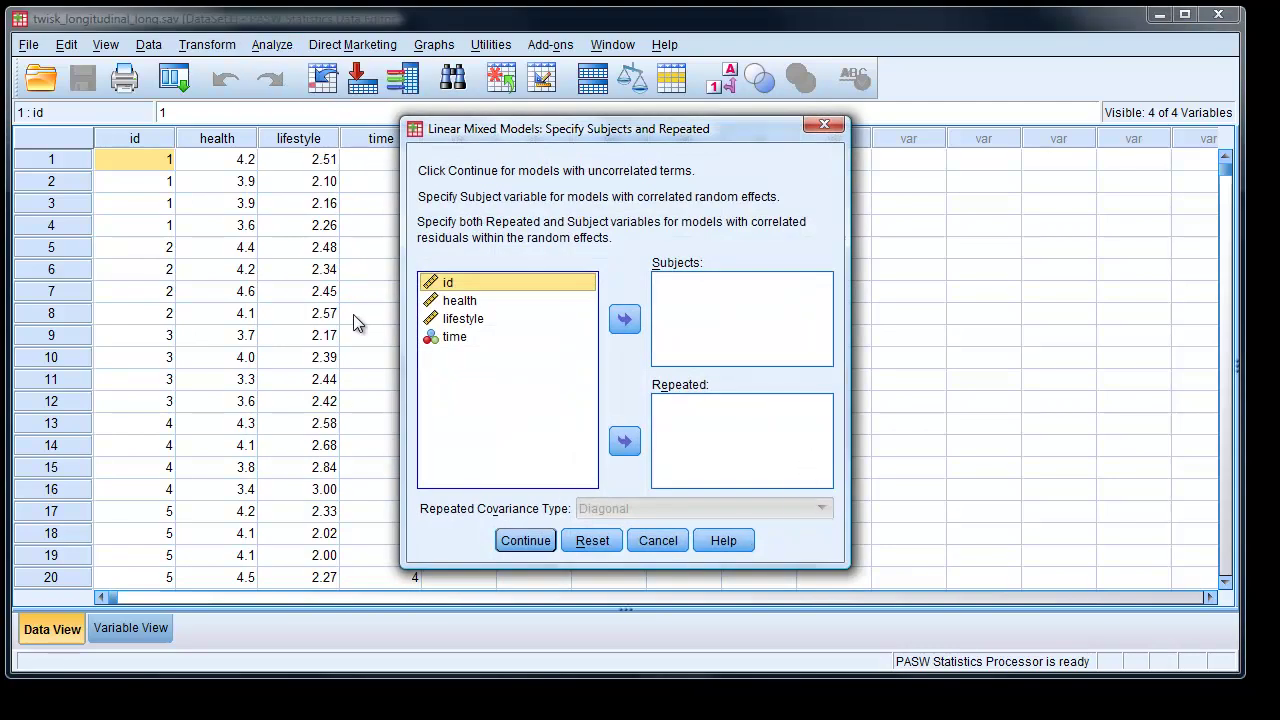
click(527, 550)
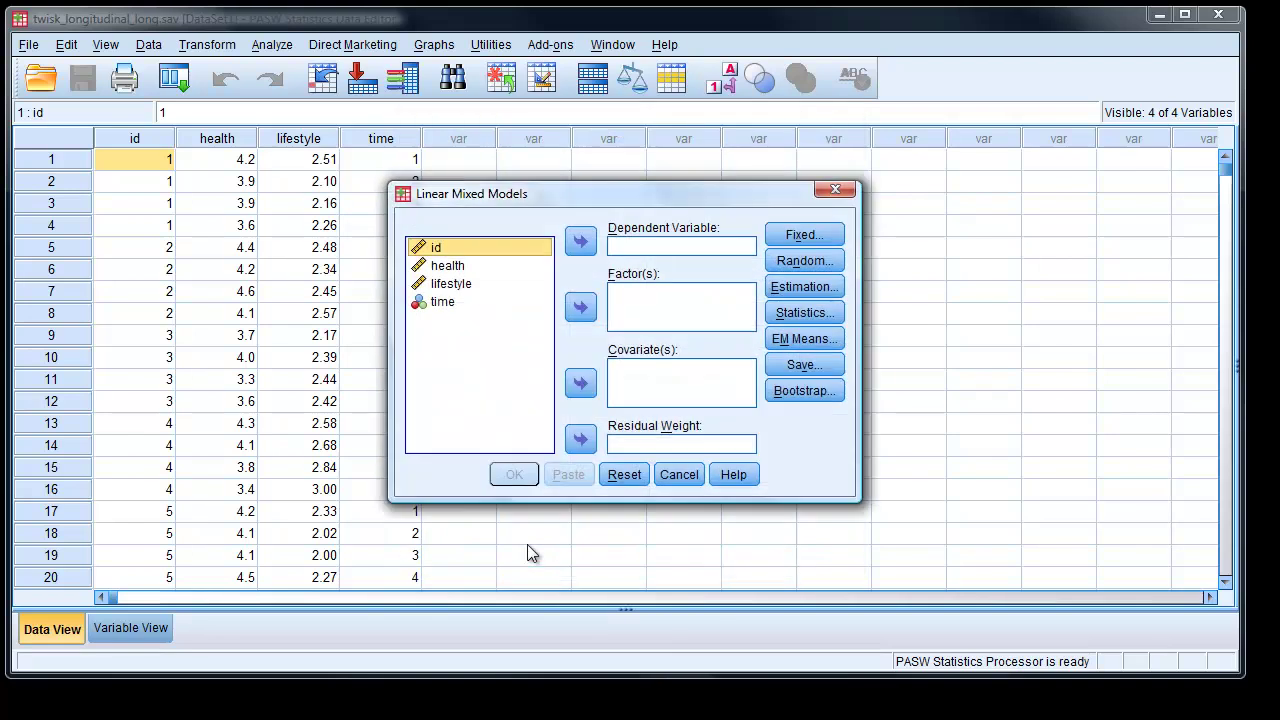
click(446, 266)
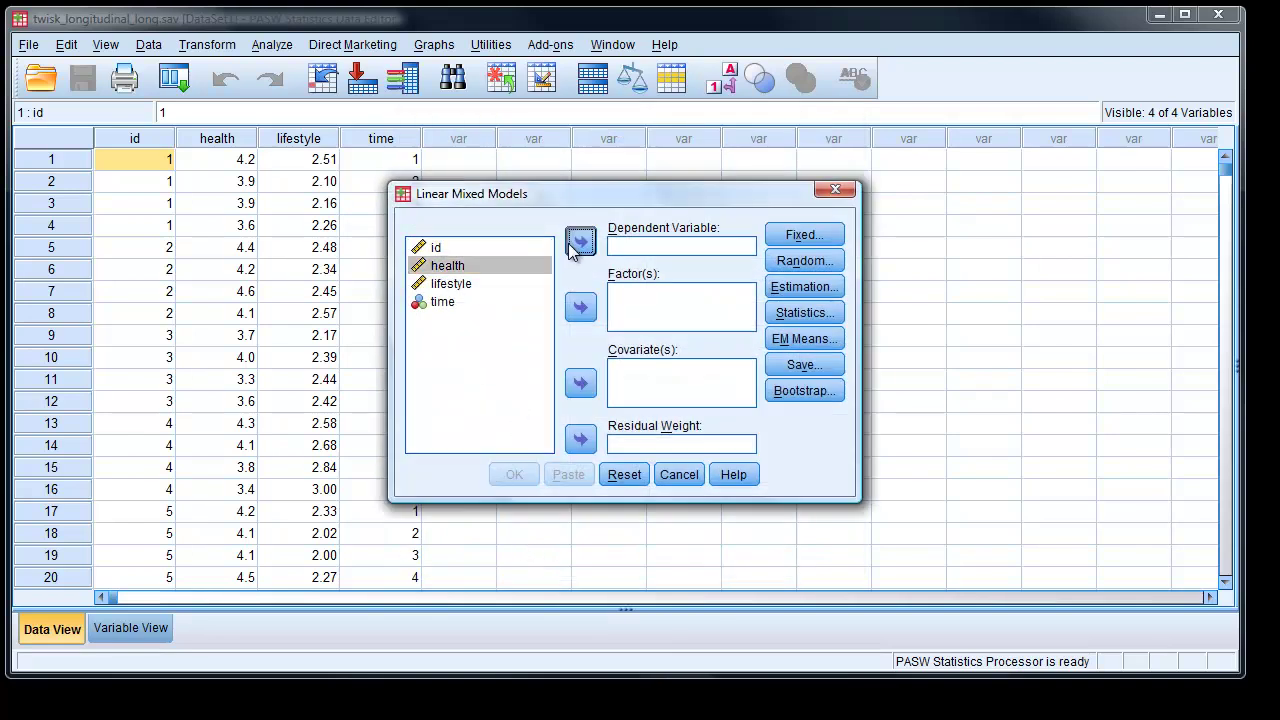
click(580, 241)
click(446, 266)
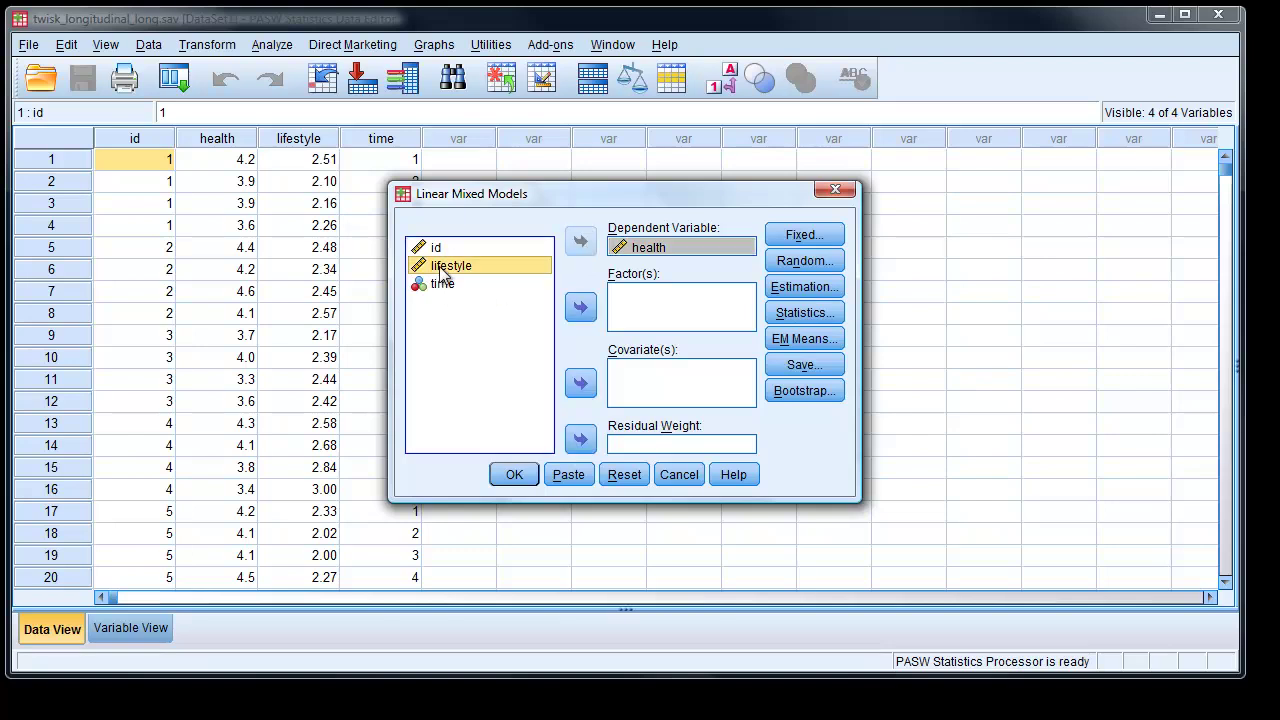
click(581, 385)
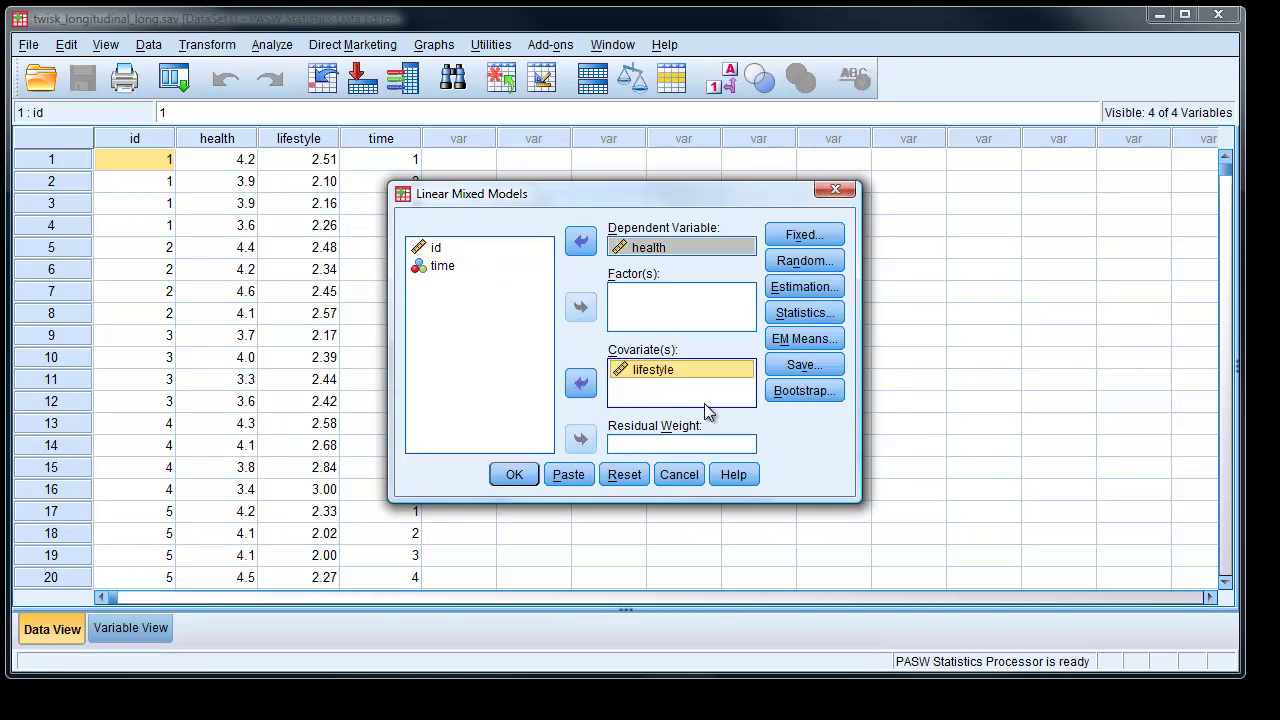
Add lifestyle to the model as a fixed effect, keeping the Factorial term type and the intercept
click(804, 234)
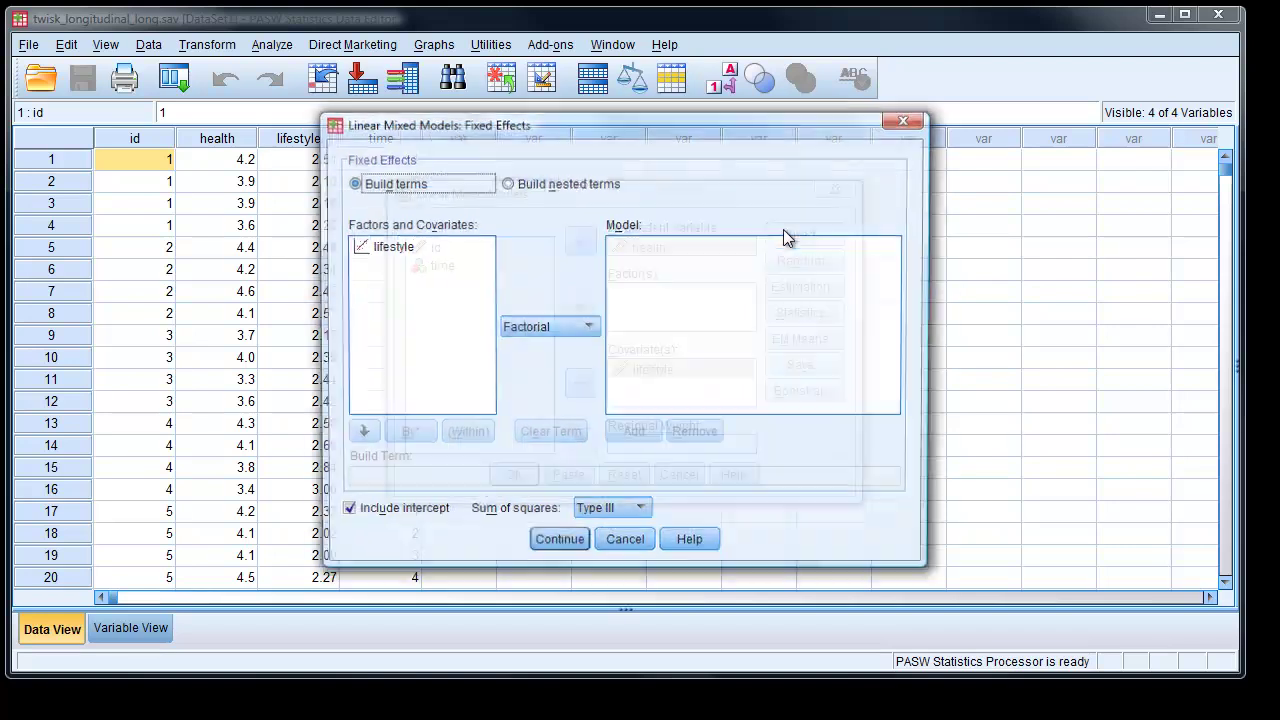
click(378, 250)
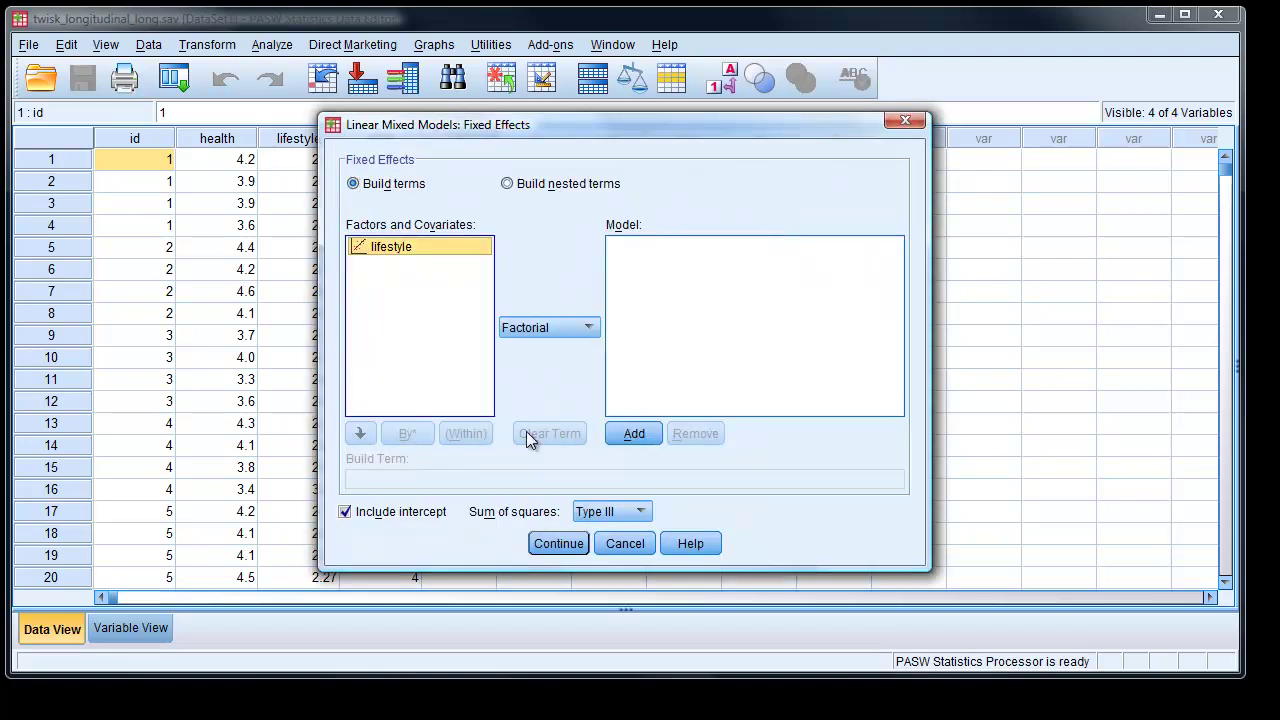
click(636, 433)
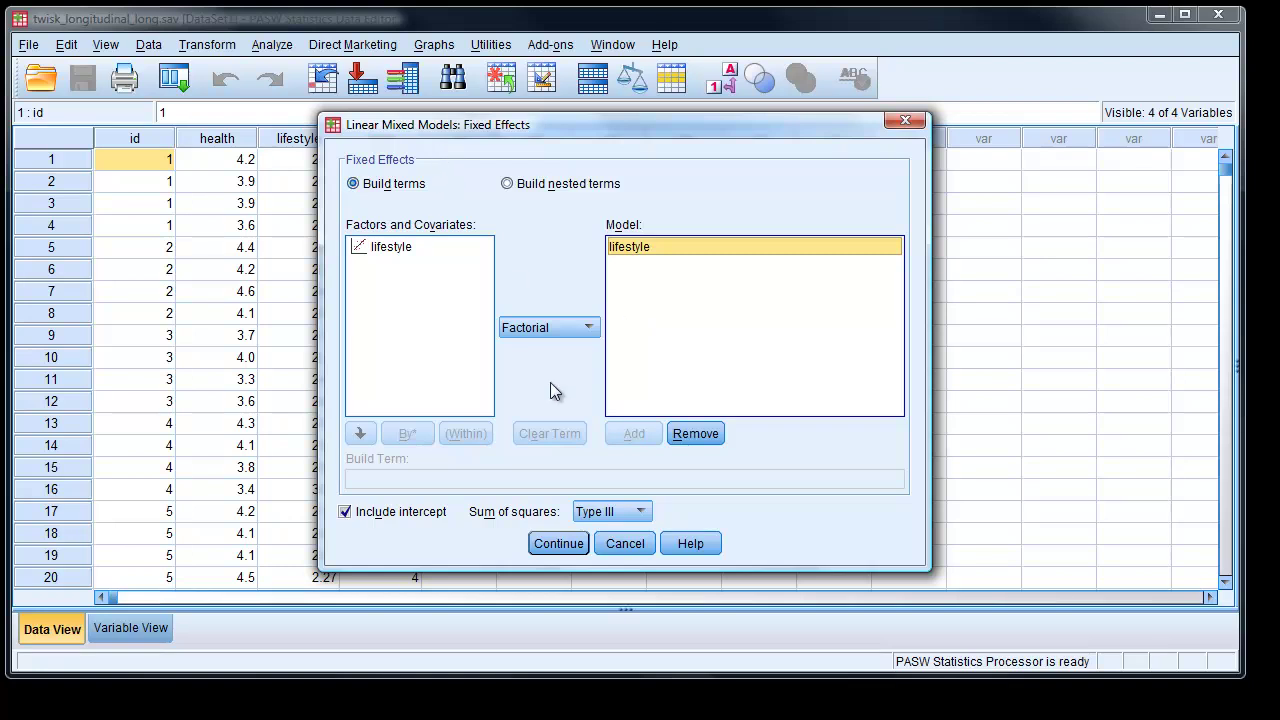
click(577, 331)
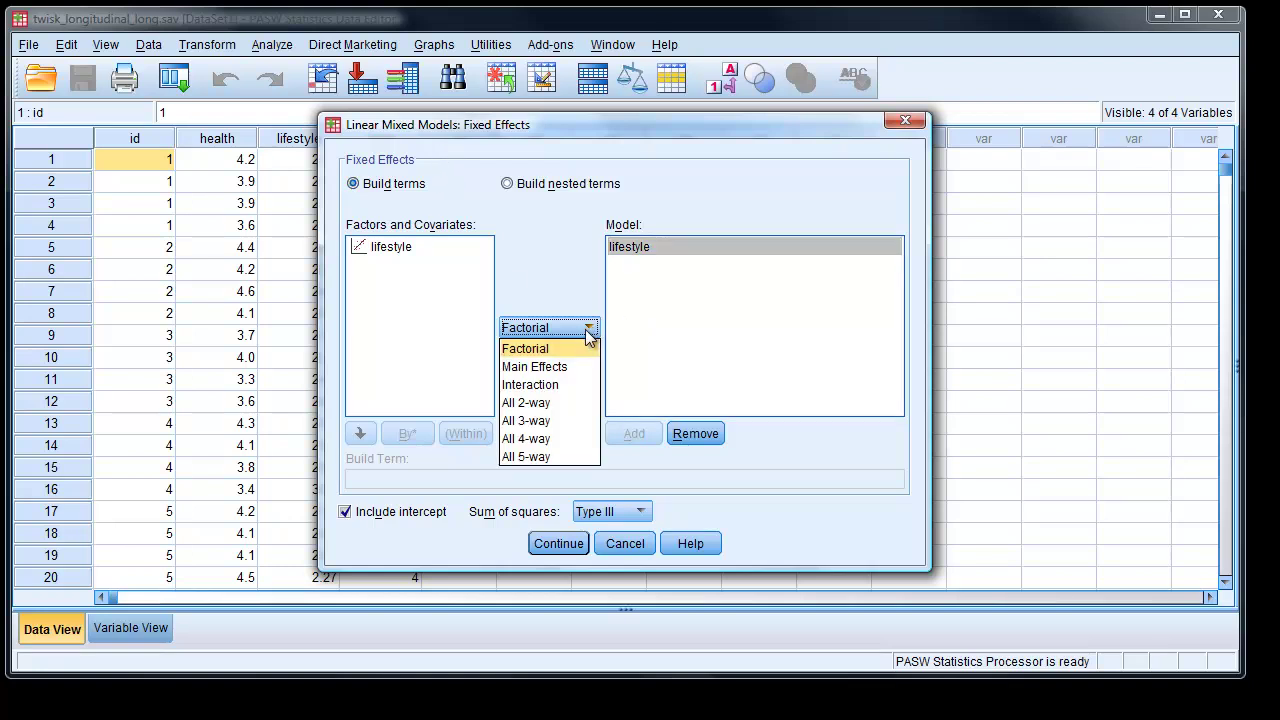
click(553, 346)
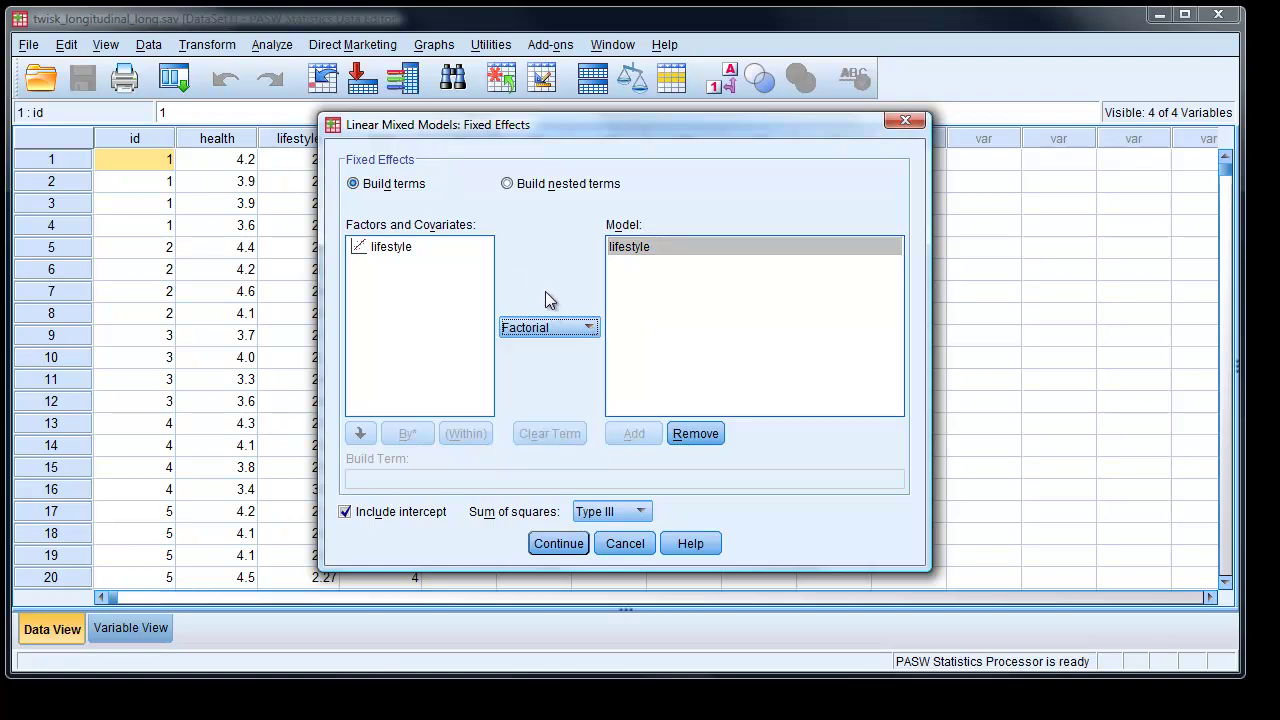
click(551, 545)
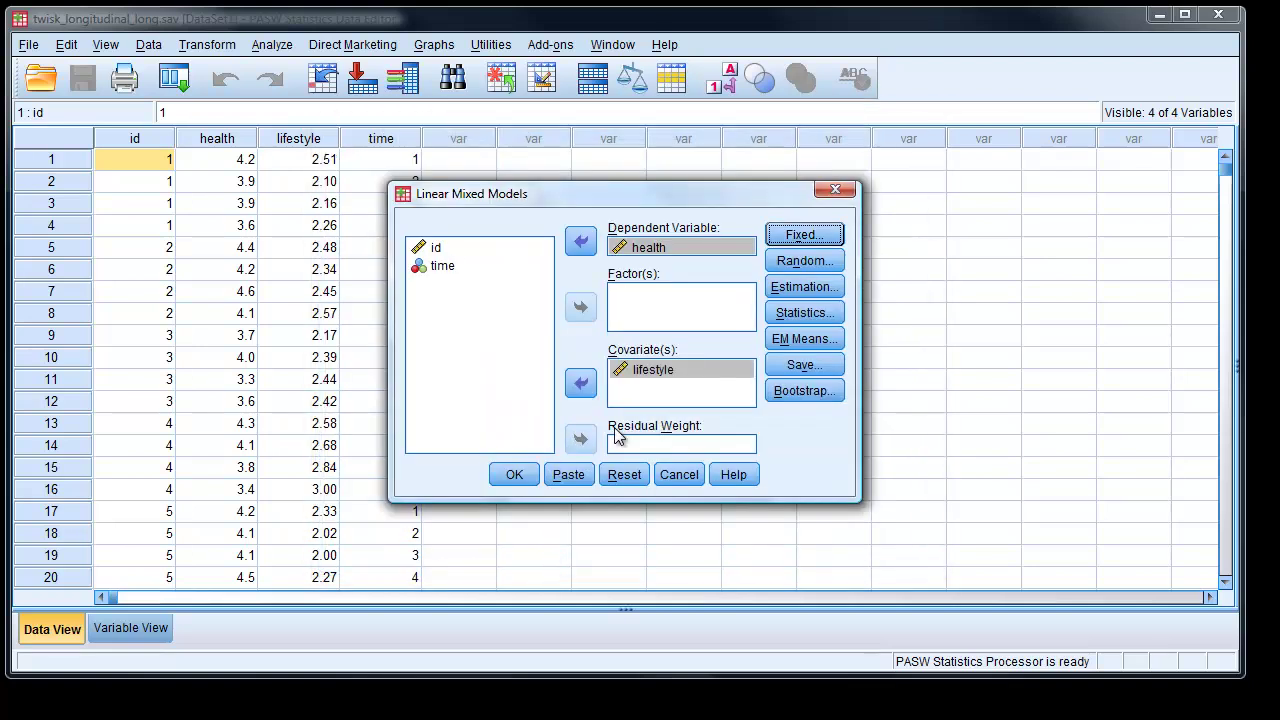
Set the model's estimation method to Maximum Likelihood (ML)
click(800, 287)
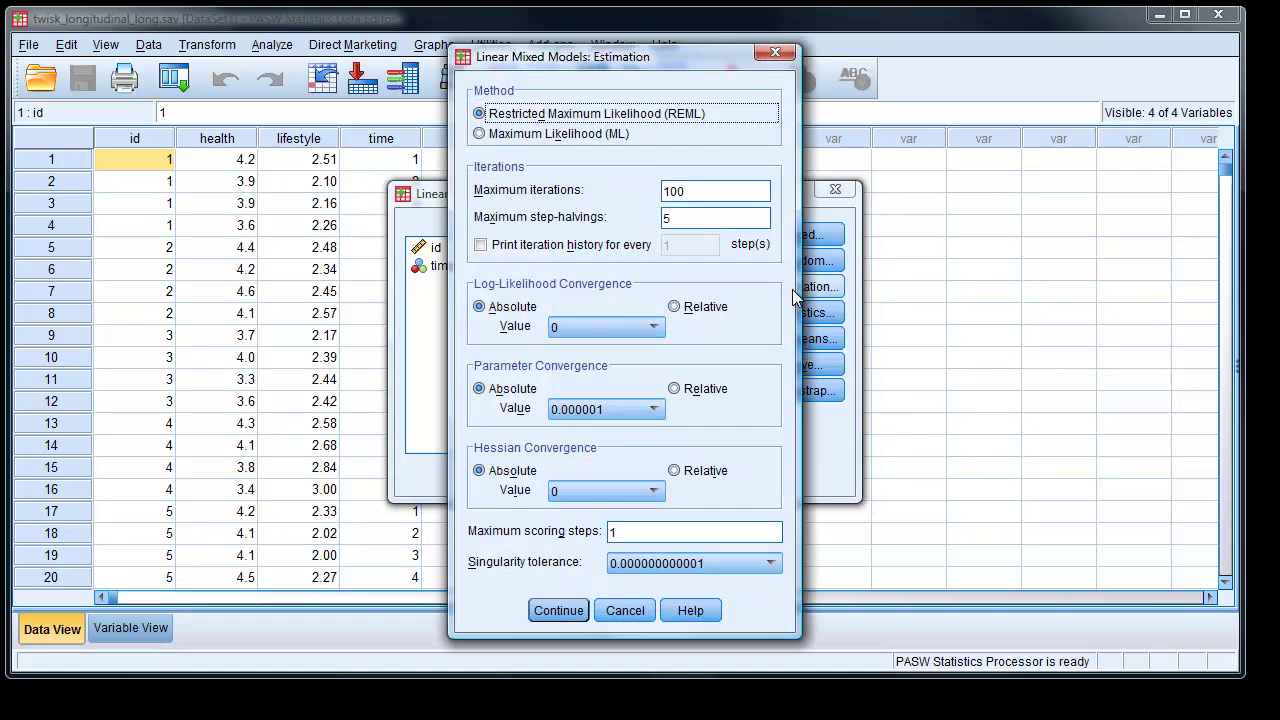
click(480, 134)
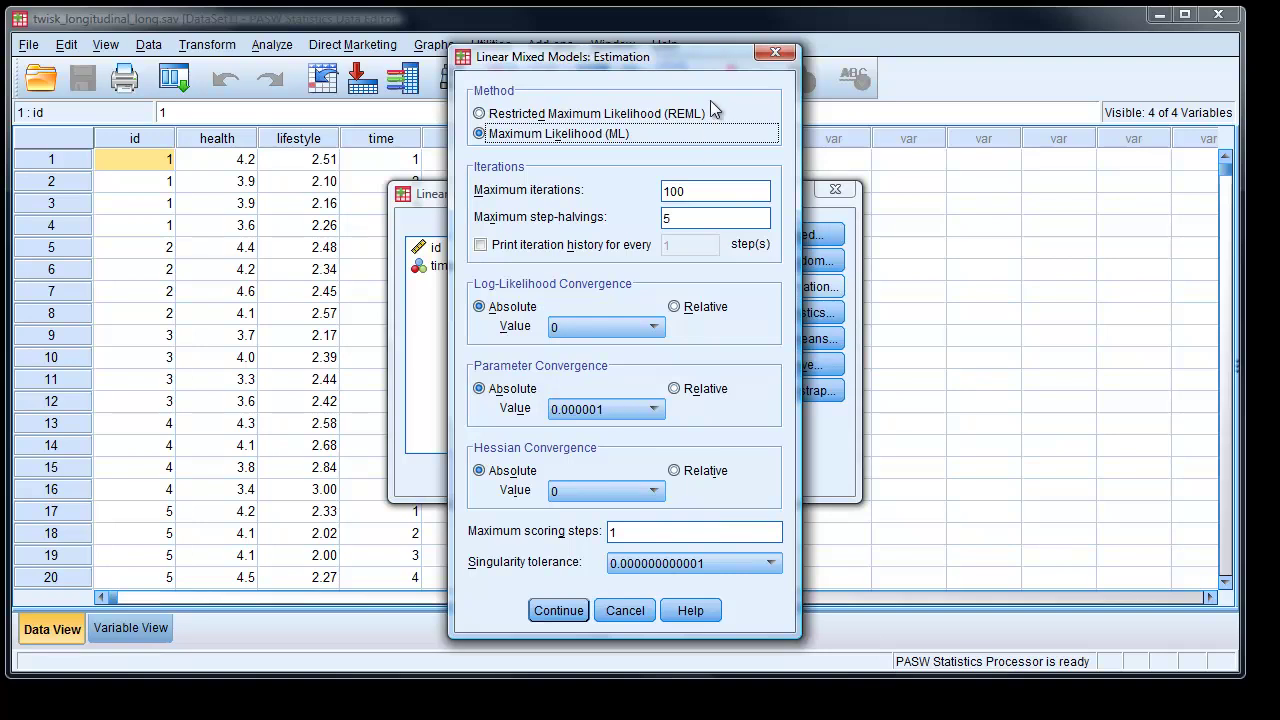
click(556, 611)
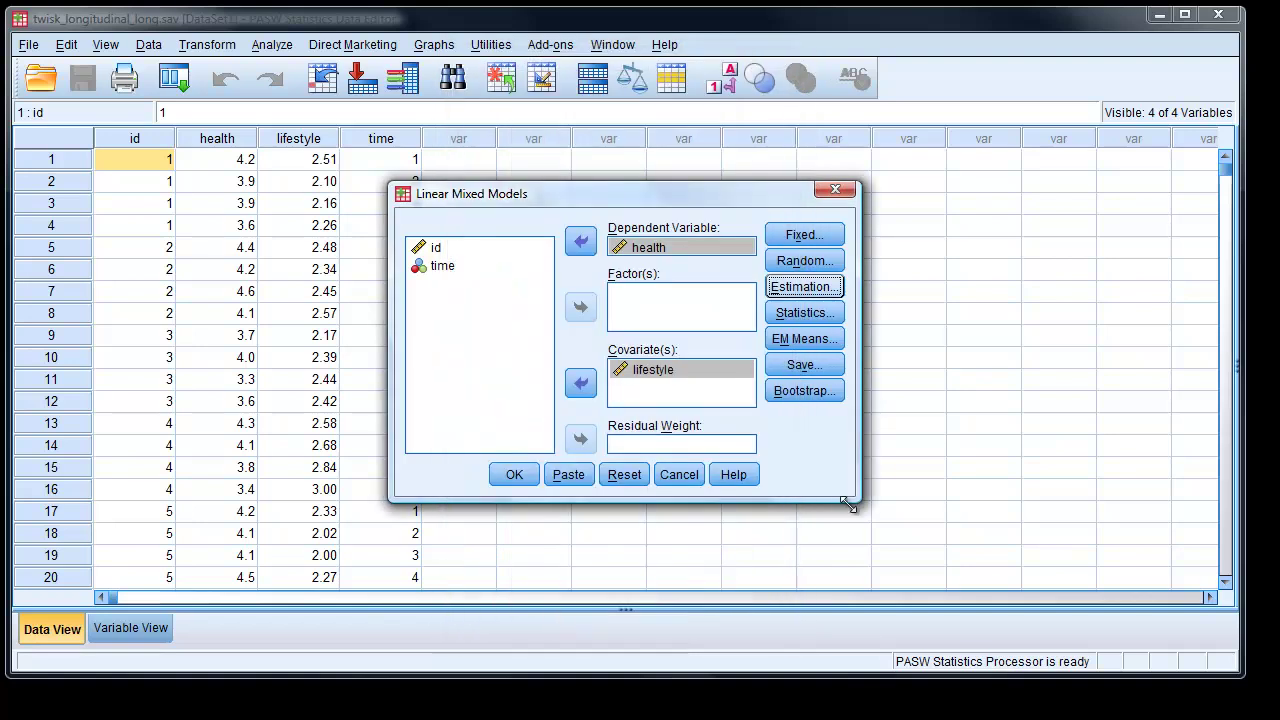
Include parameter estimates in the model statistics and run the linear mixed model
click(801, 316)
click(522, 304)
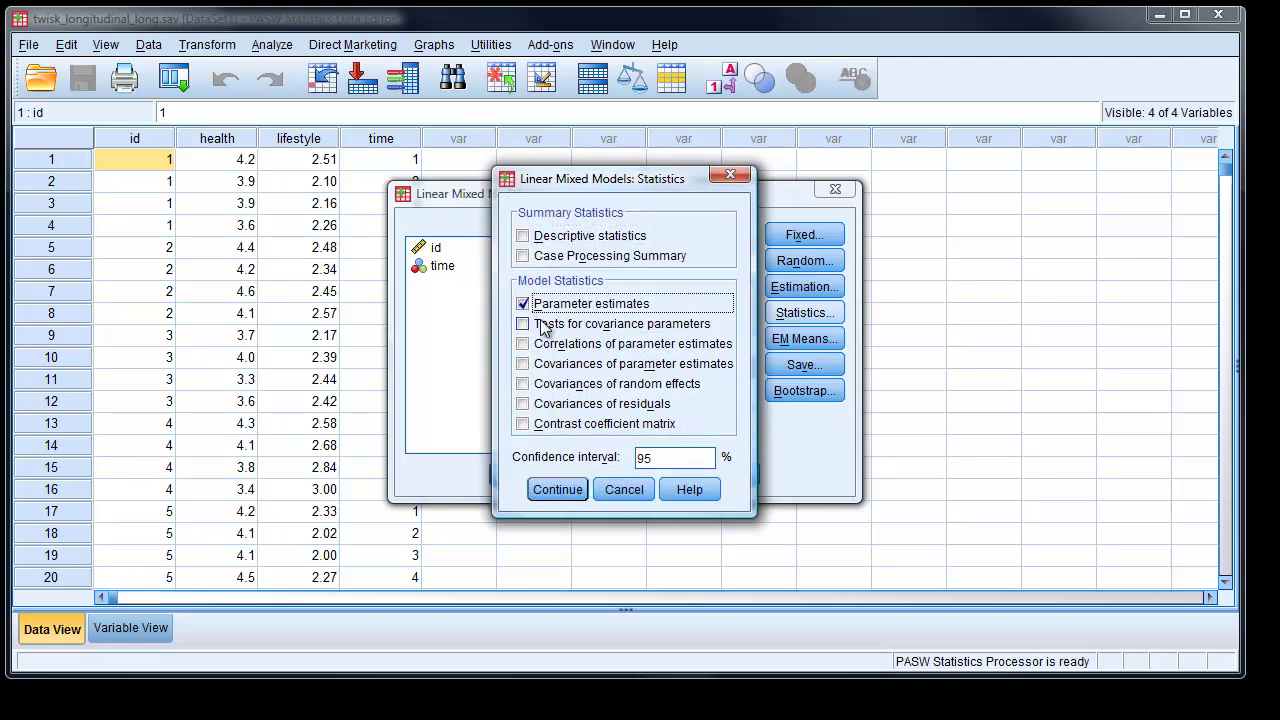
click(557, 489)
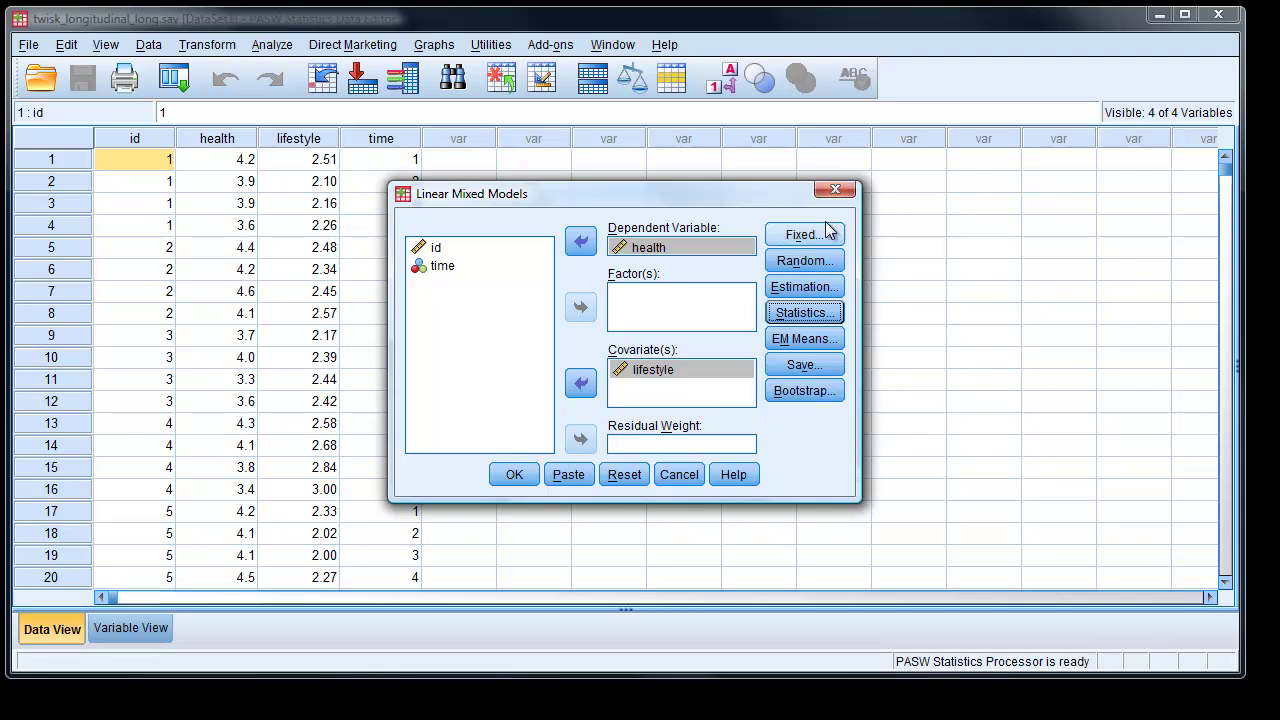
click(514, 474)
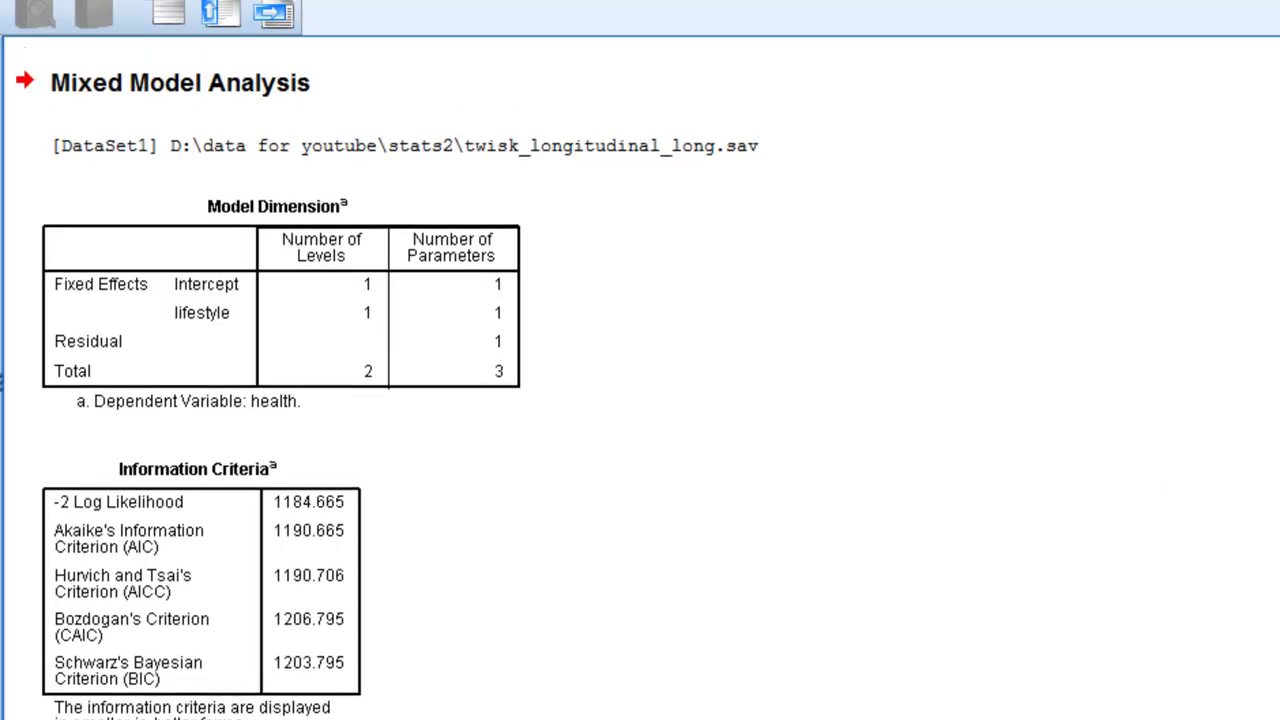
Examine the mixed model output: syntax log, model dimension, information criteria, fixed effects estimates and covariance parameters
scroll(320, 400, up, 3)
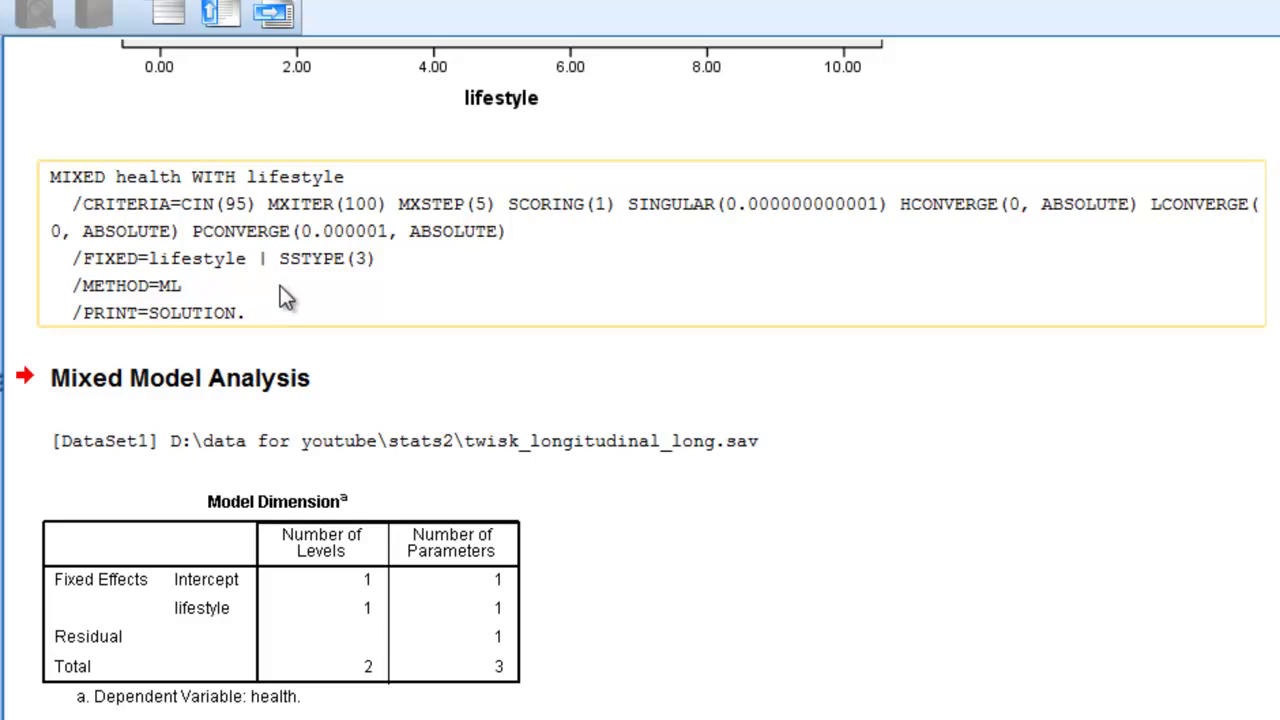
scroll(454, 349, down, 5)
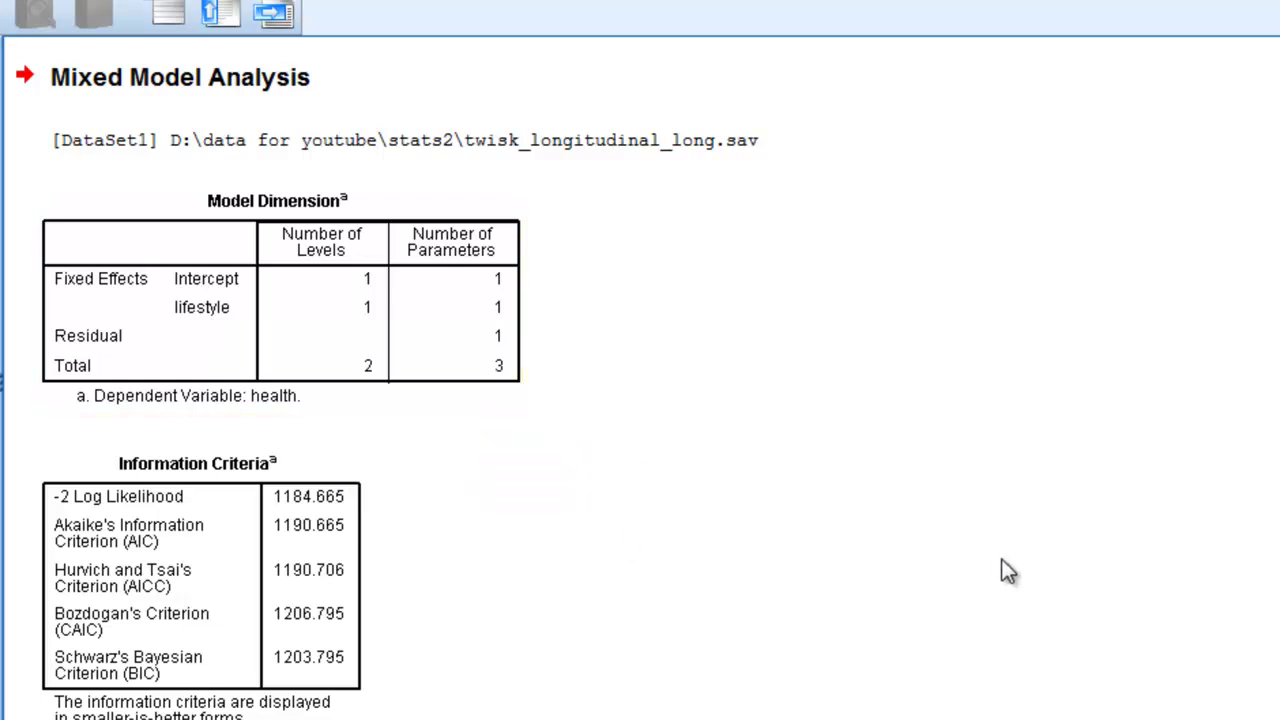
scroll(1270, 560, down, 6)
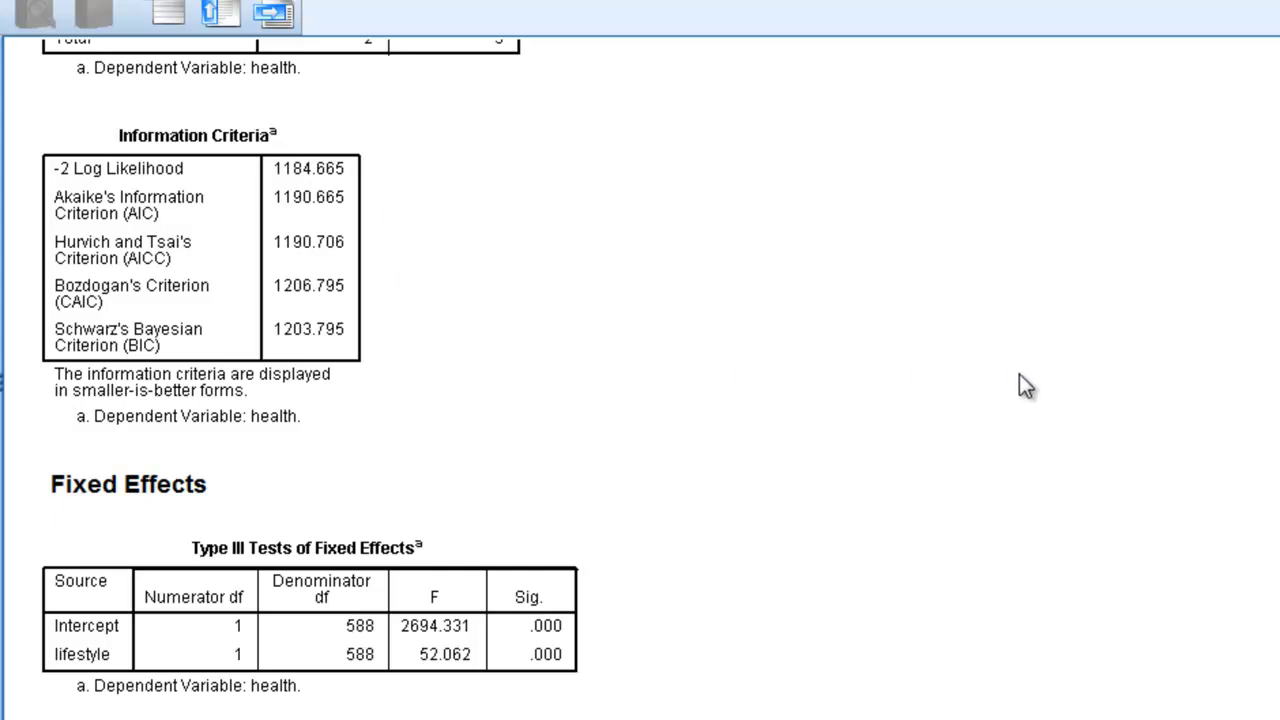
scroll(1027, 388, down, 5)
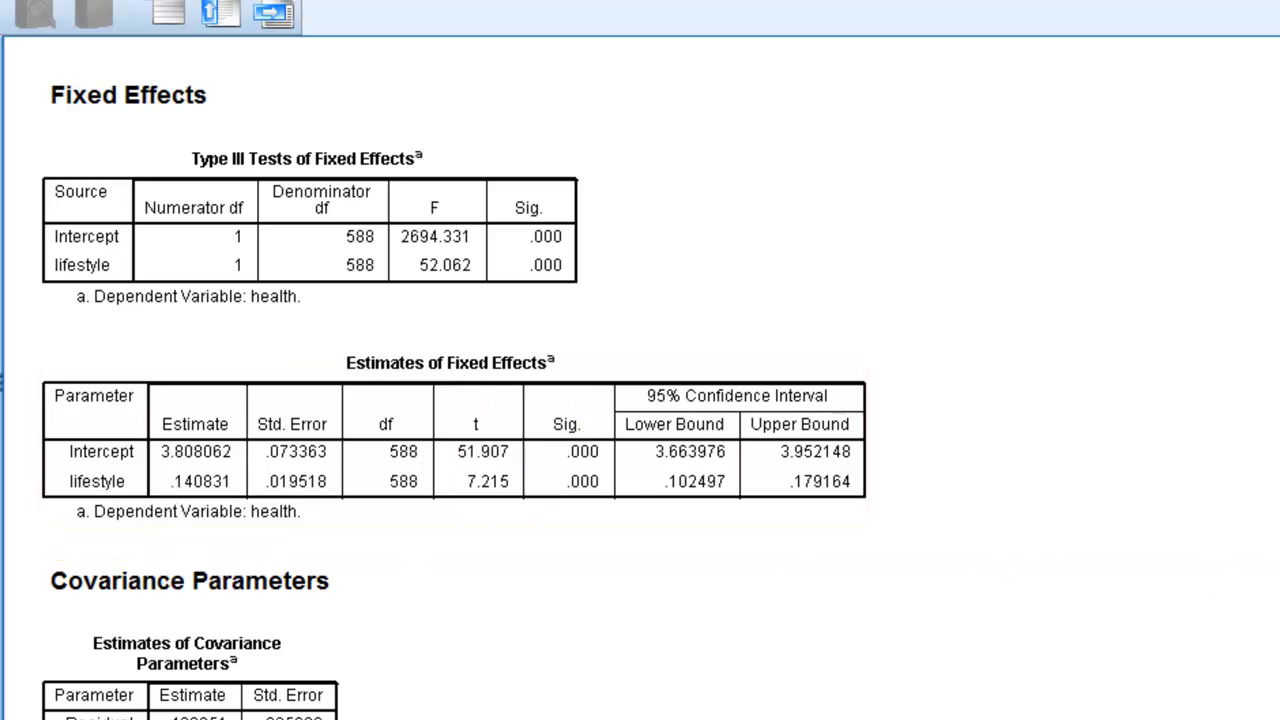
scroll(1000, 570, up, 5)
scroll(1246, 471, up, 3)
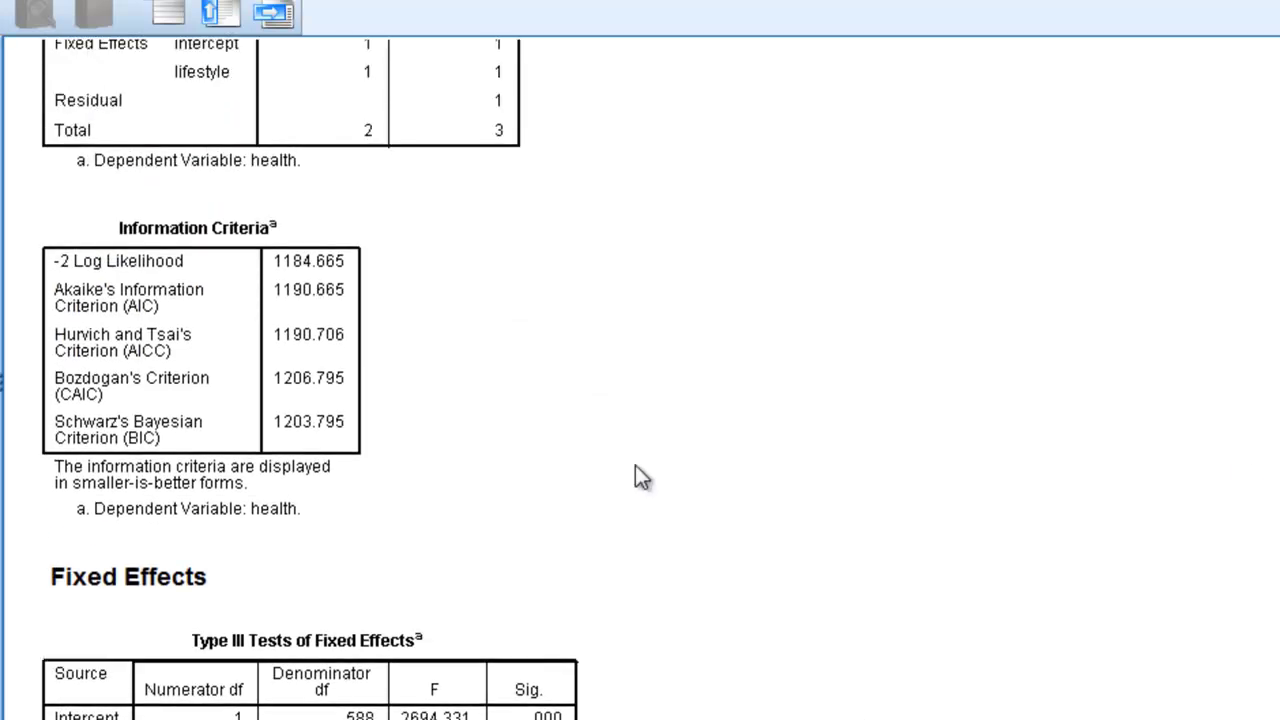
scroll(461, 593, down, 6)
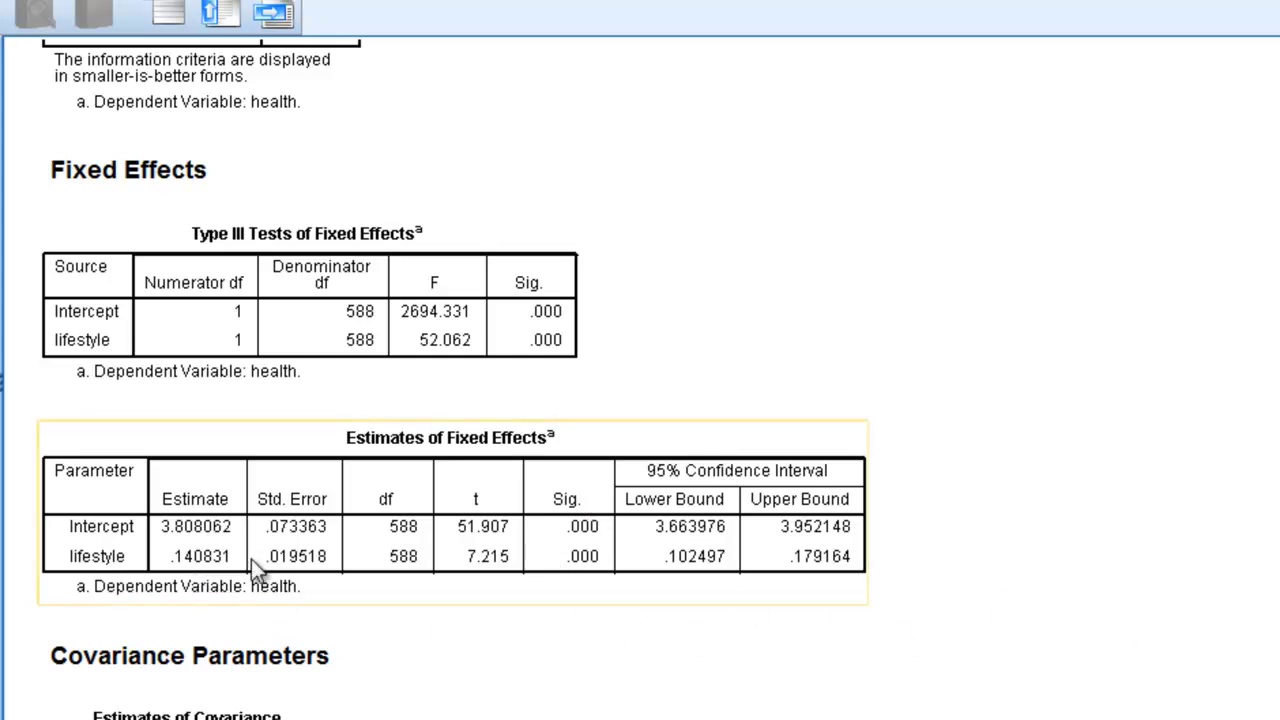
scroll(640, 378, down, 3)
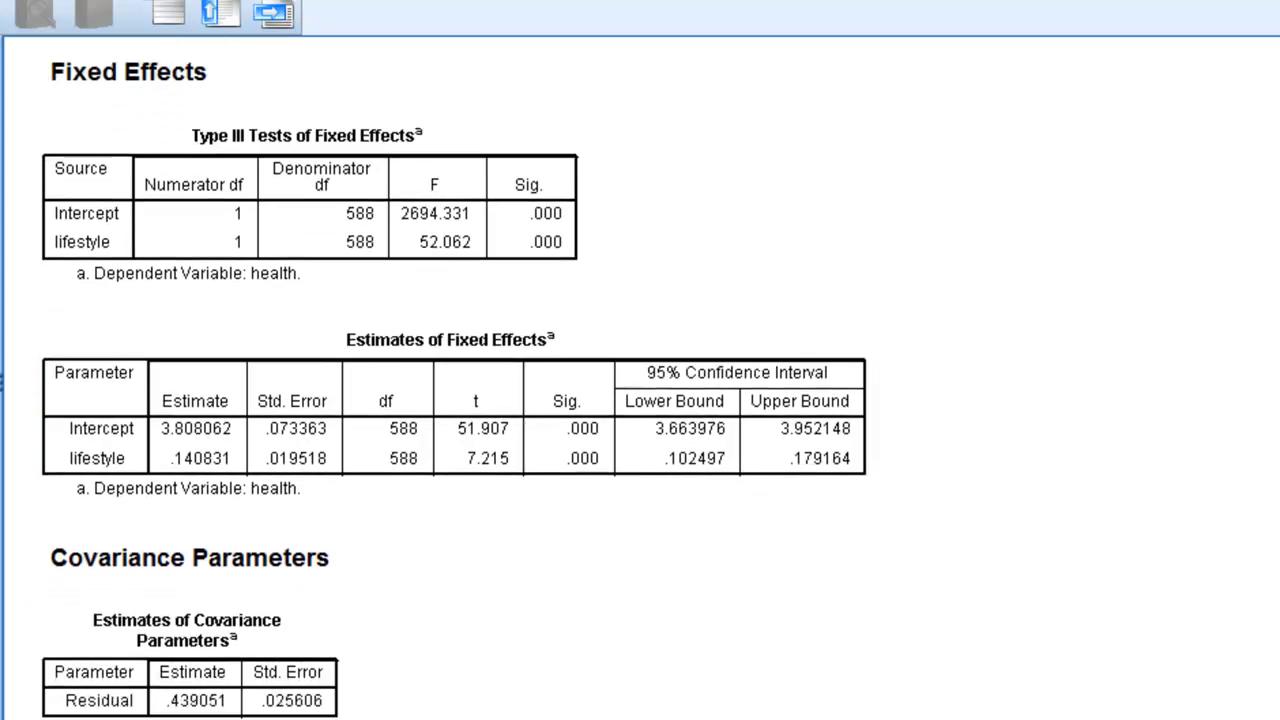
scroll(640, 378, up, 5)
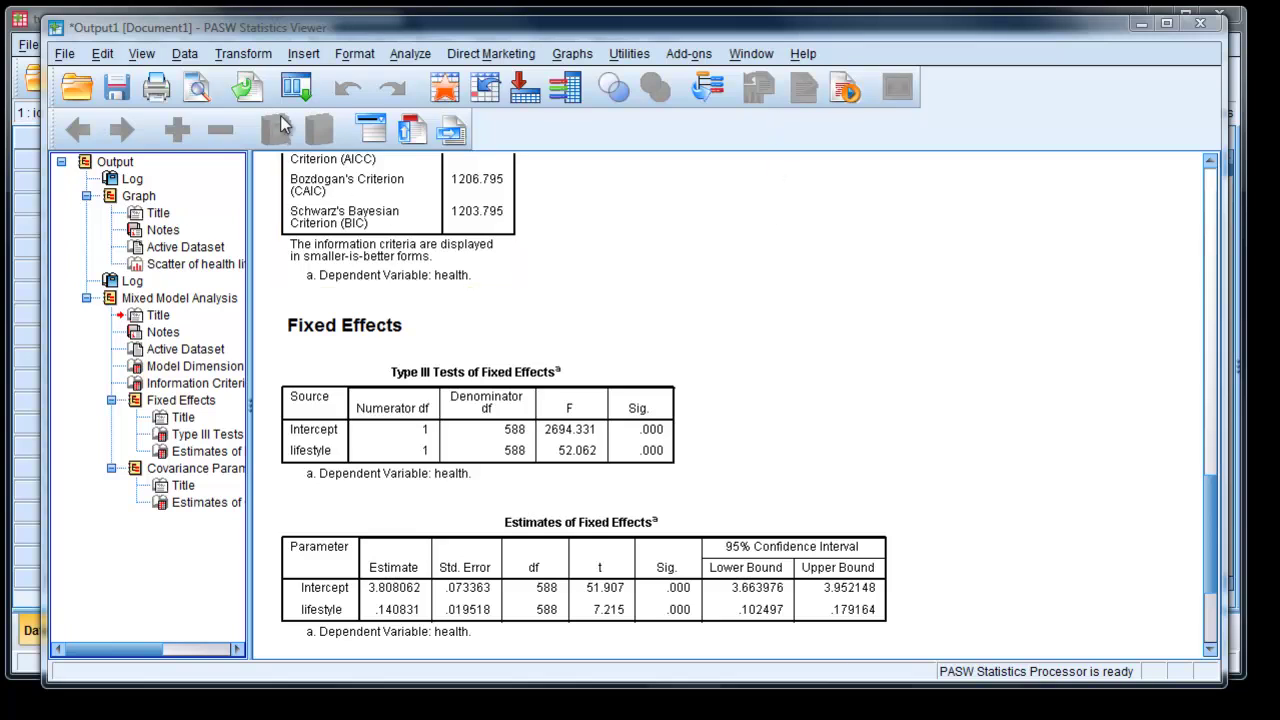
Start a new linear mixed model with id as the subject, time as the repeated variable and Scaled Identity as the repeated covariance type
click(296, 88)
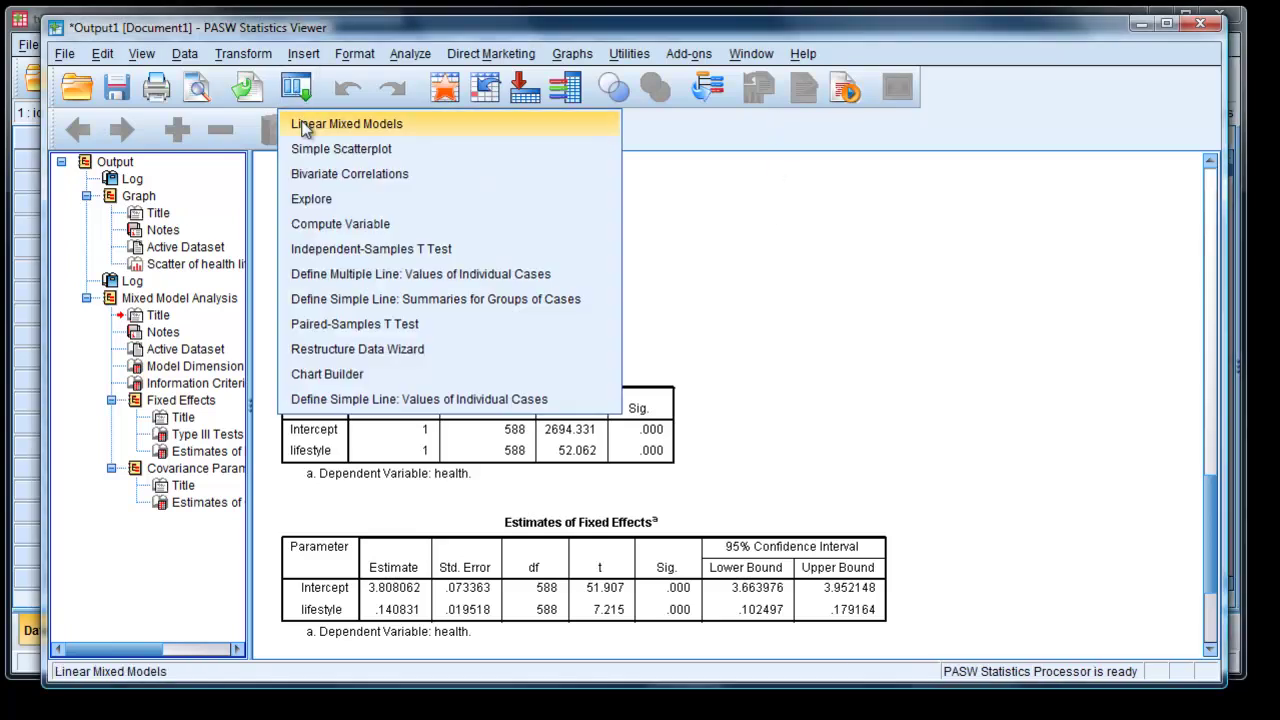
click(302, 124)
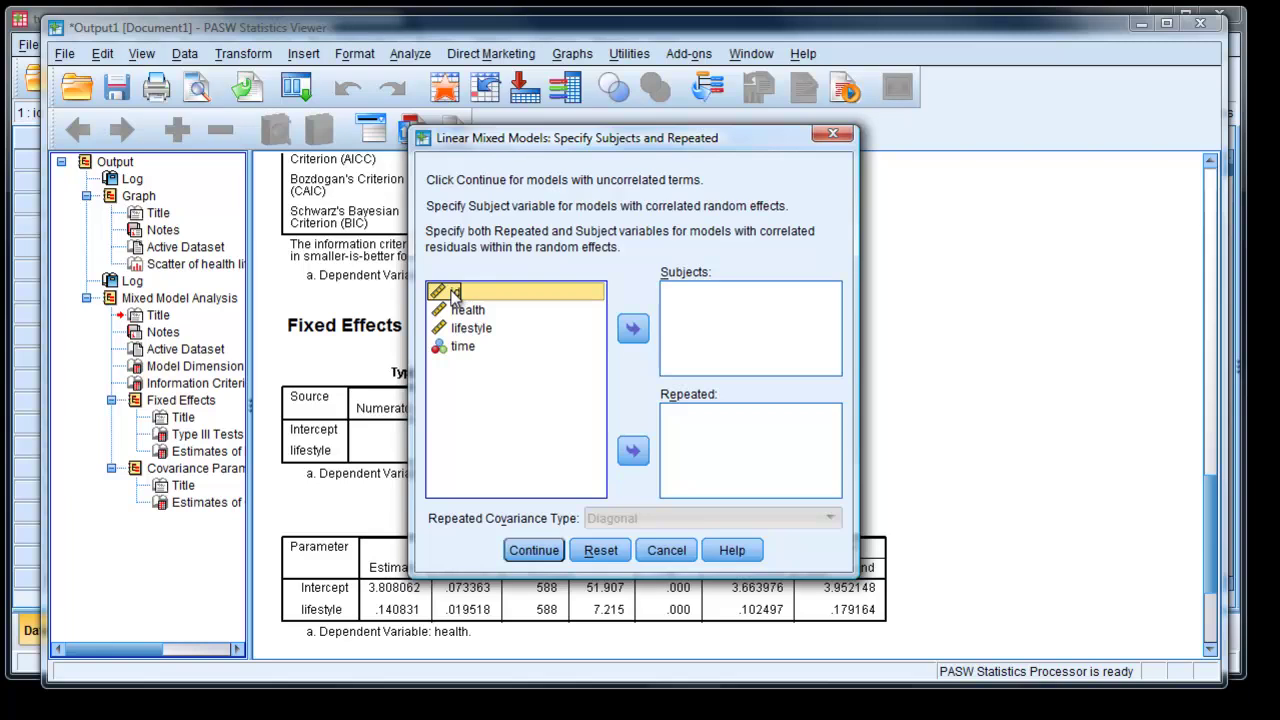
click(633, 330)
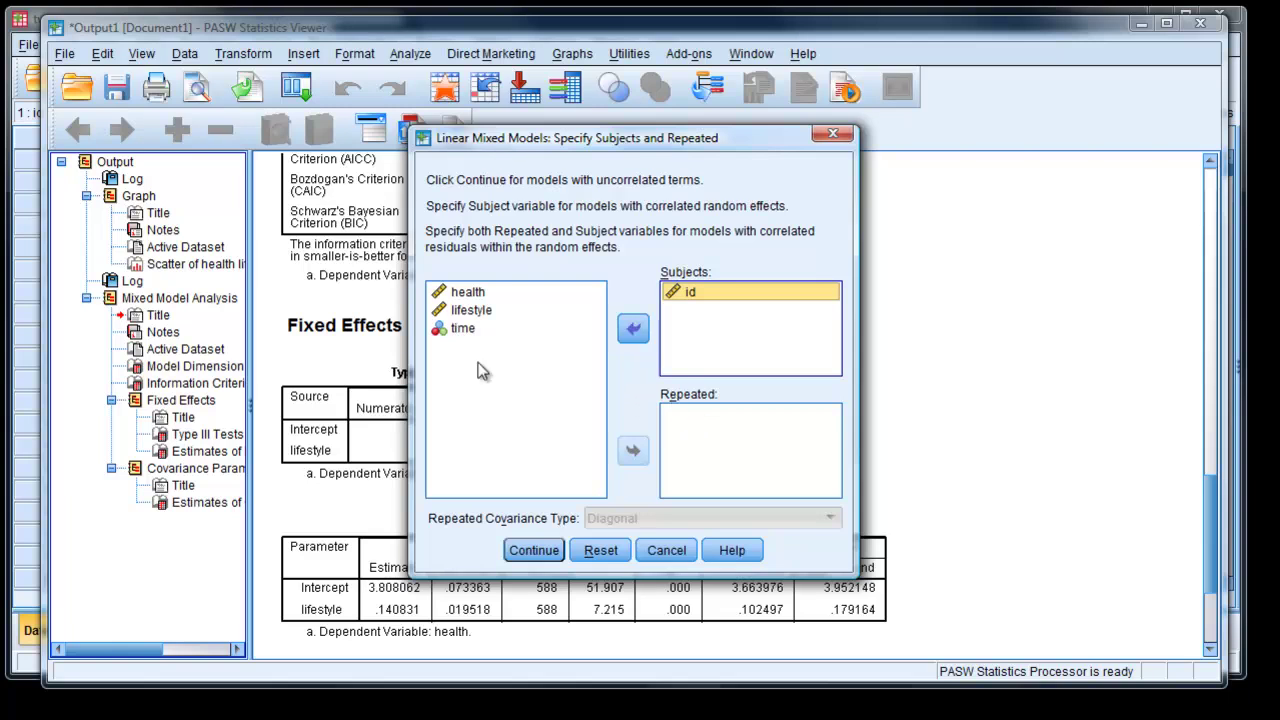
click(460, 329)
click(633, 451)
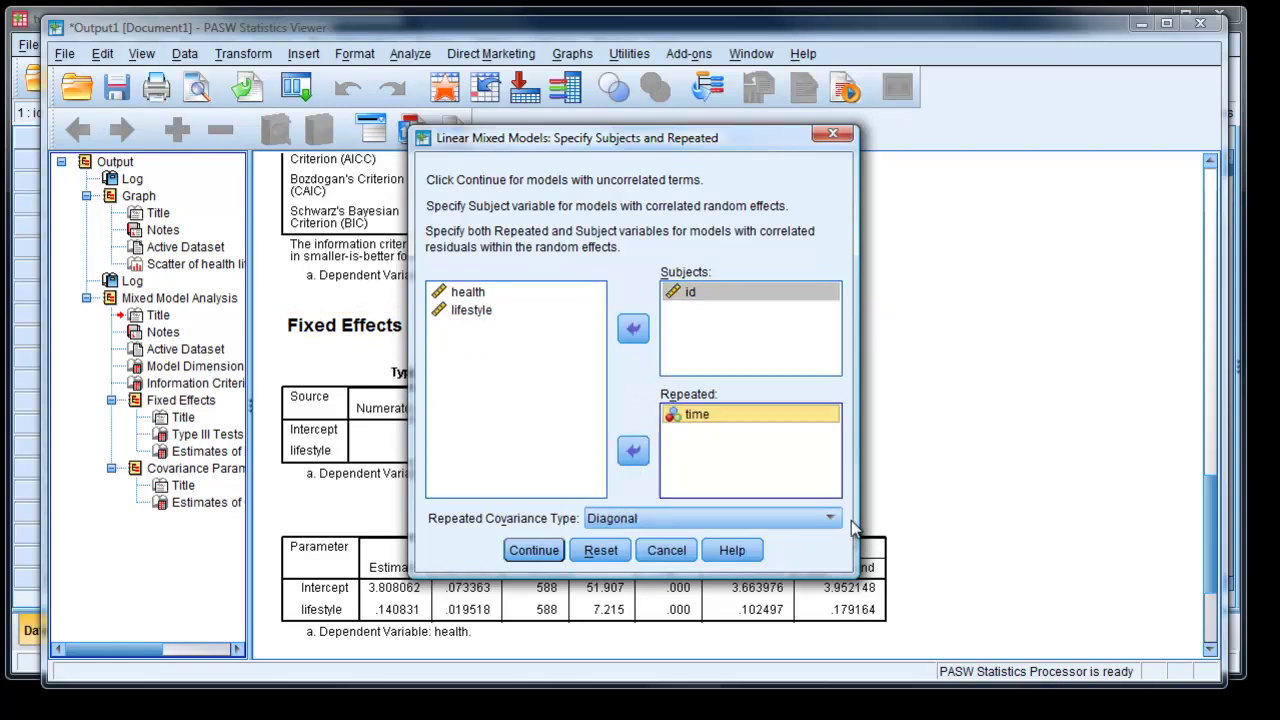
click(830, 518)
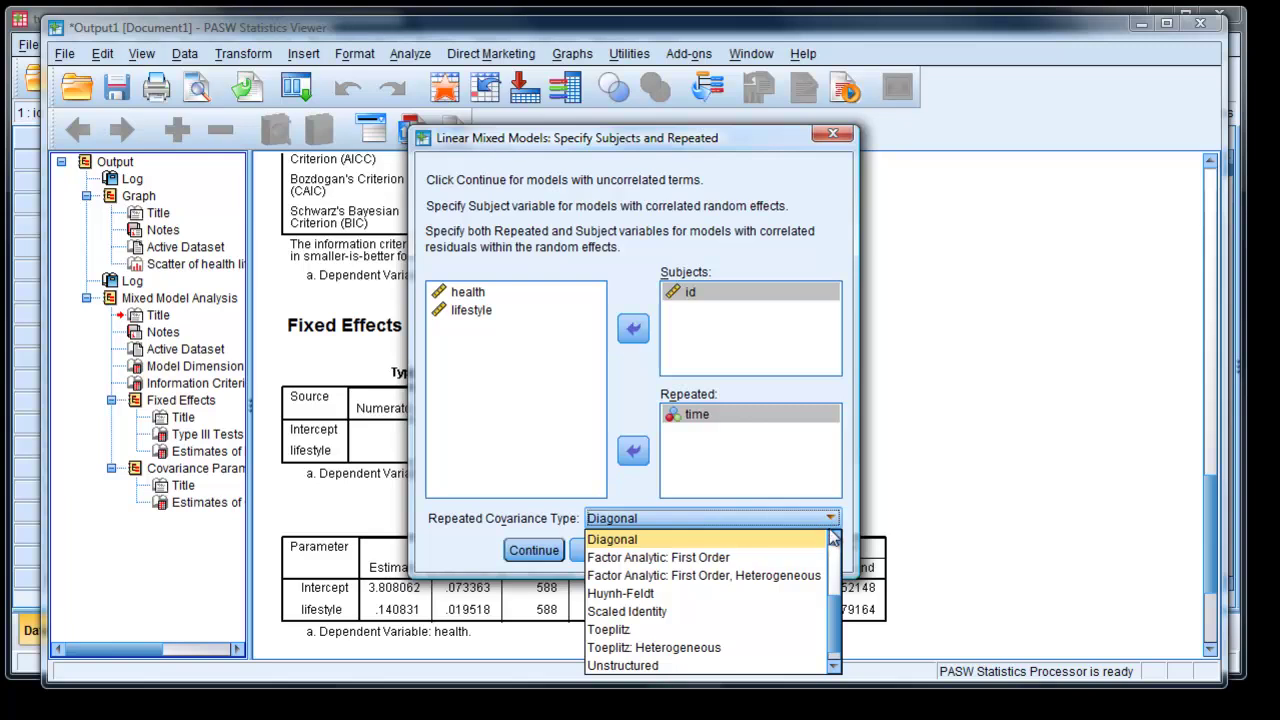
click(621, 612)
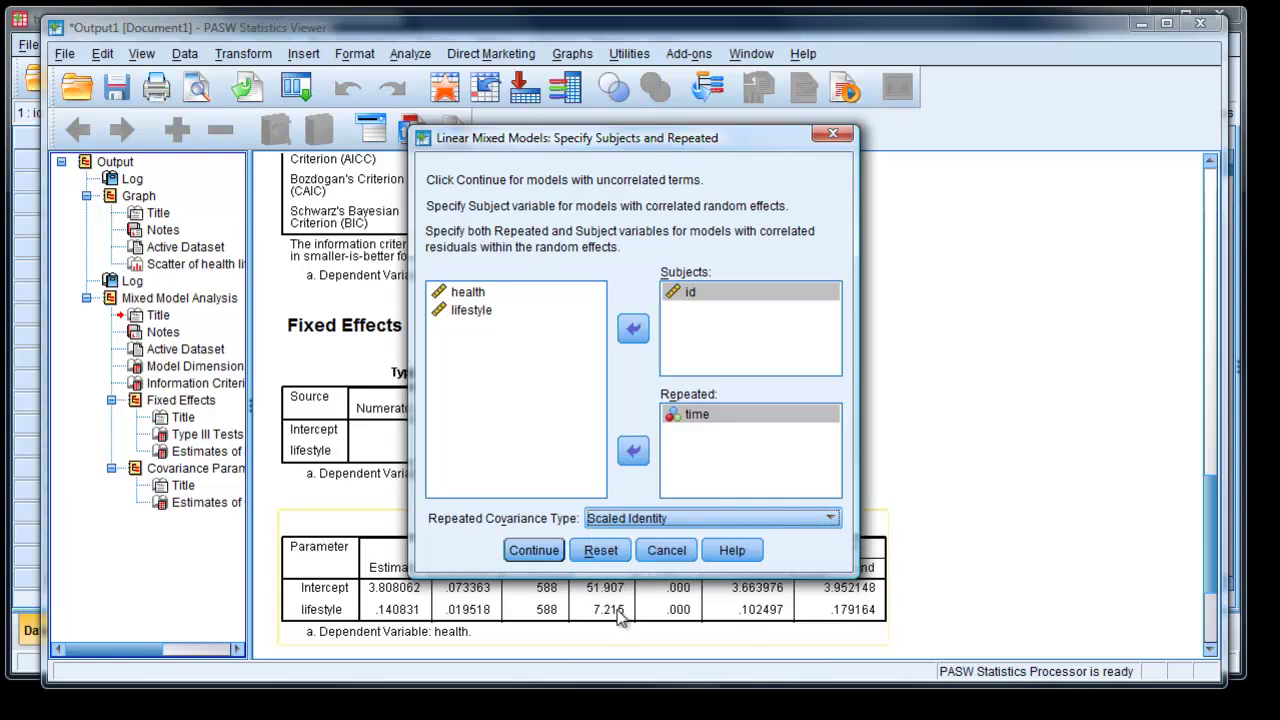
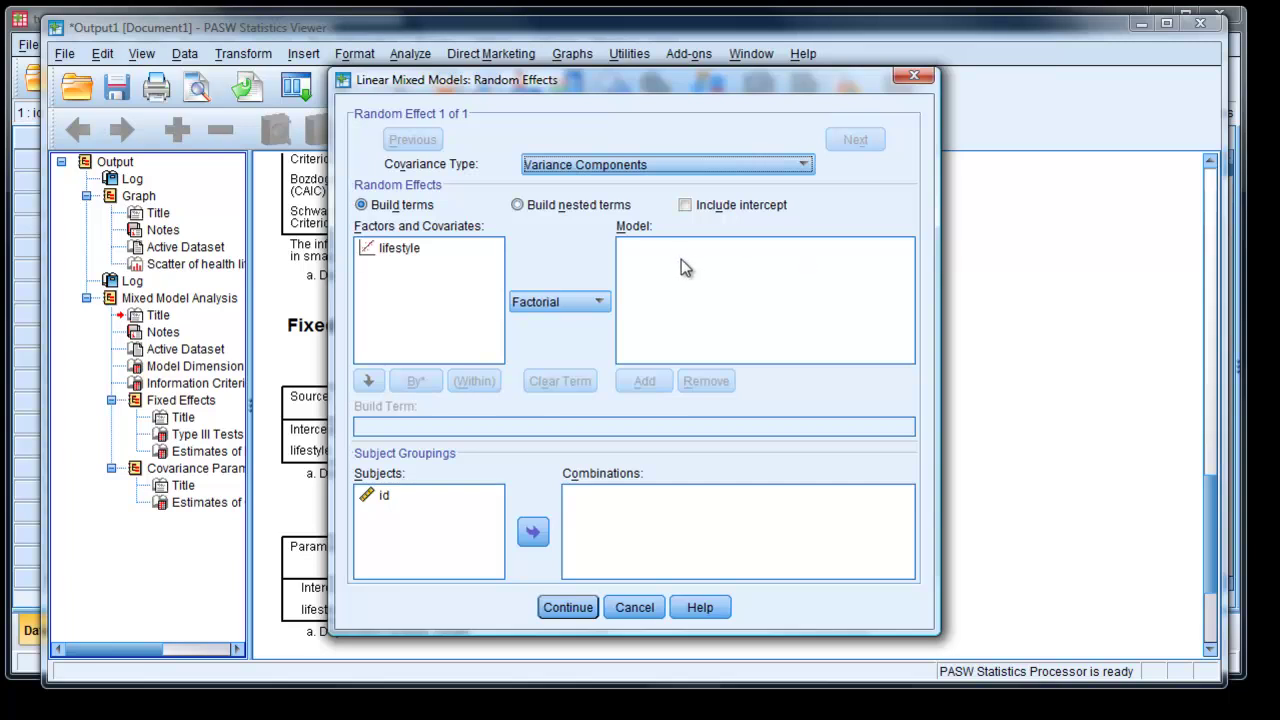
Add a random intercept to the model with id as the subject grouping, keeping the Variance Components covariance type
click(685, 205)
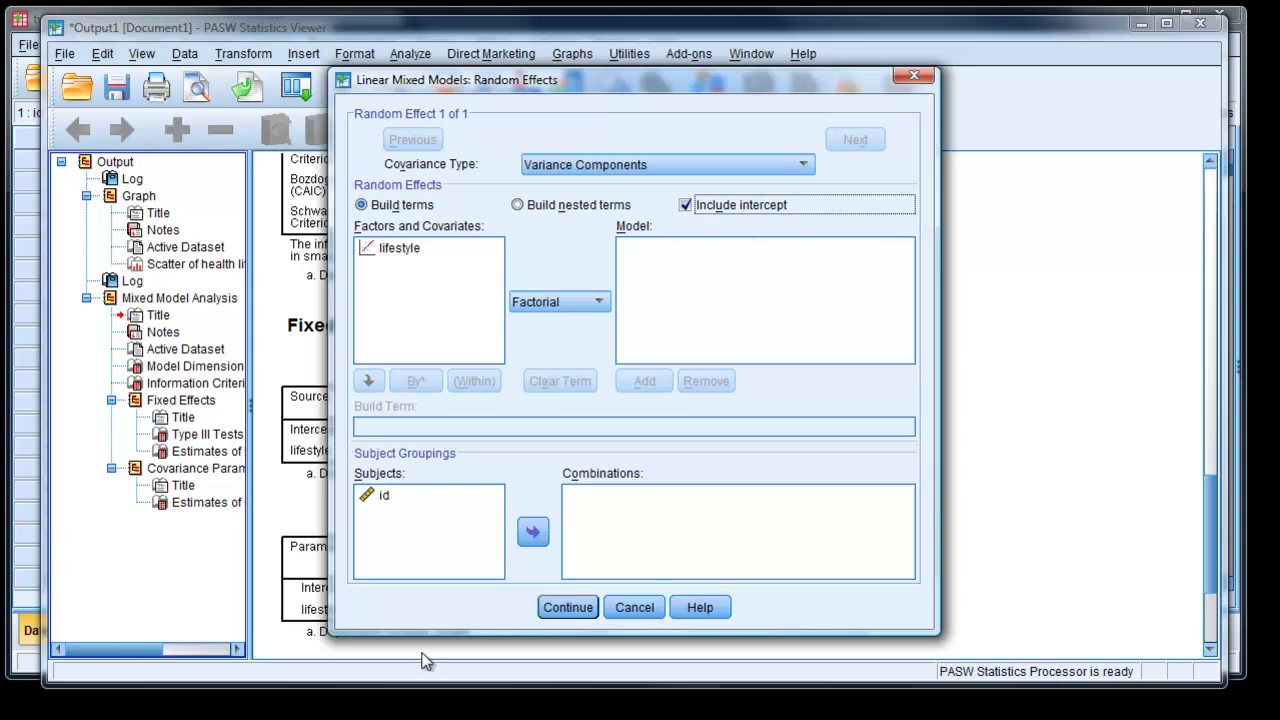
click(380, 500)
click(533, 531)
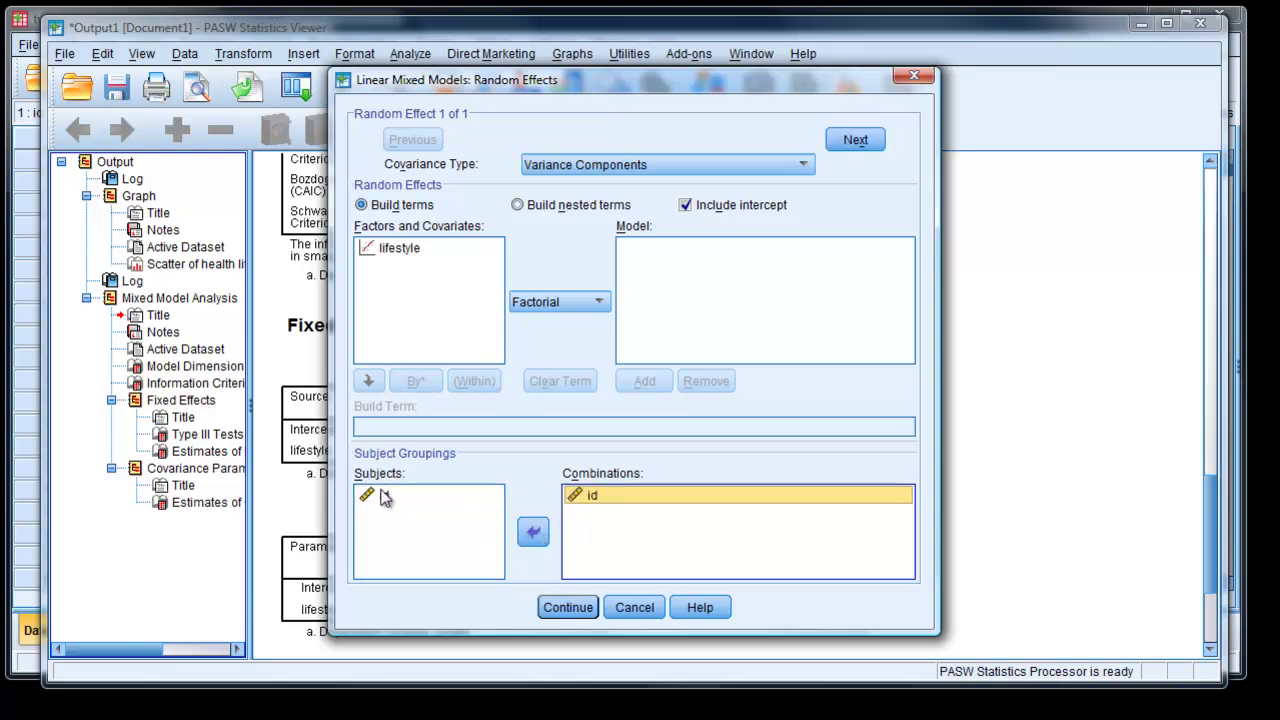
click(608, 500)
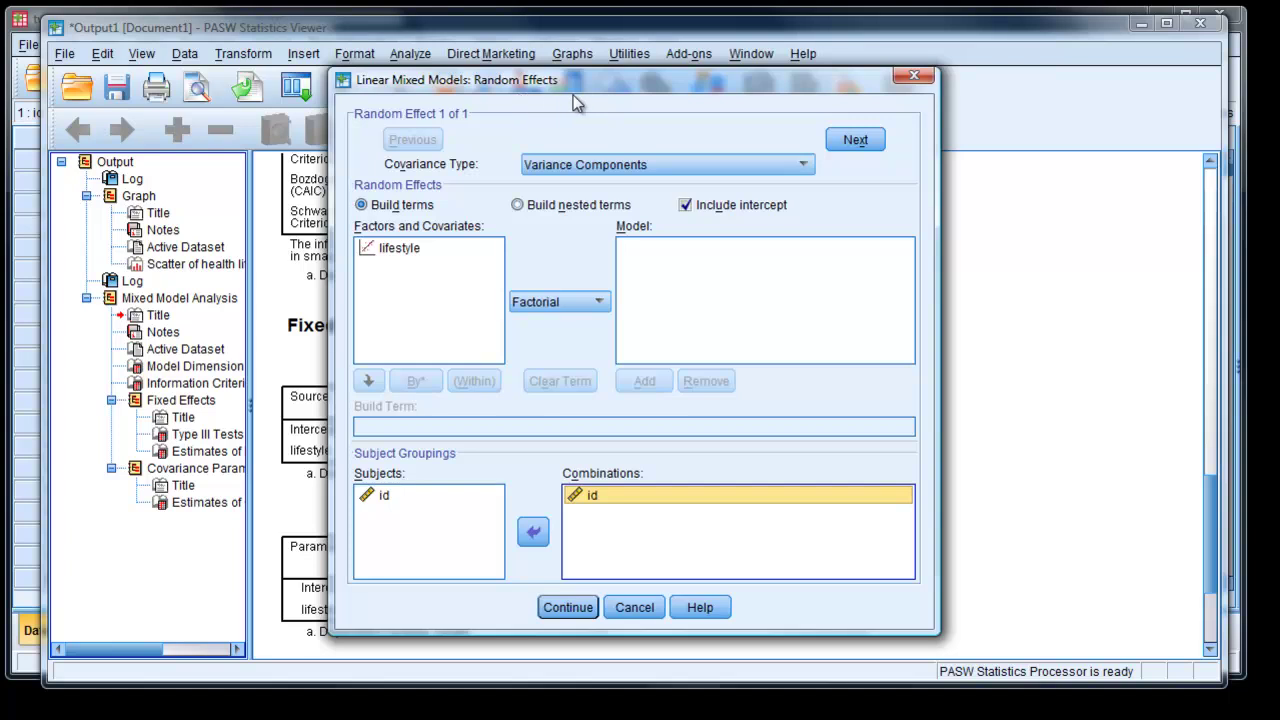
click(566, 607)
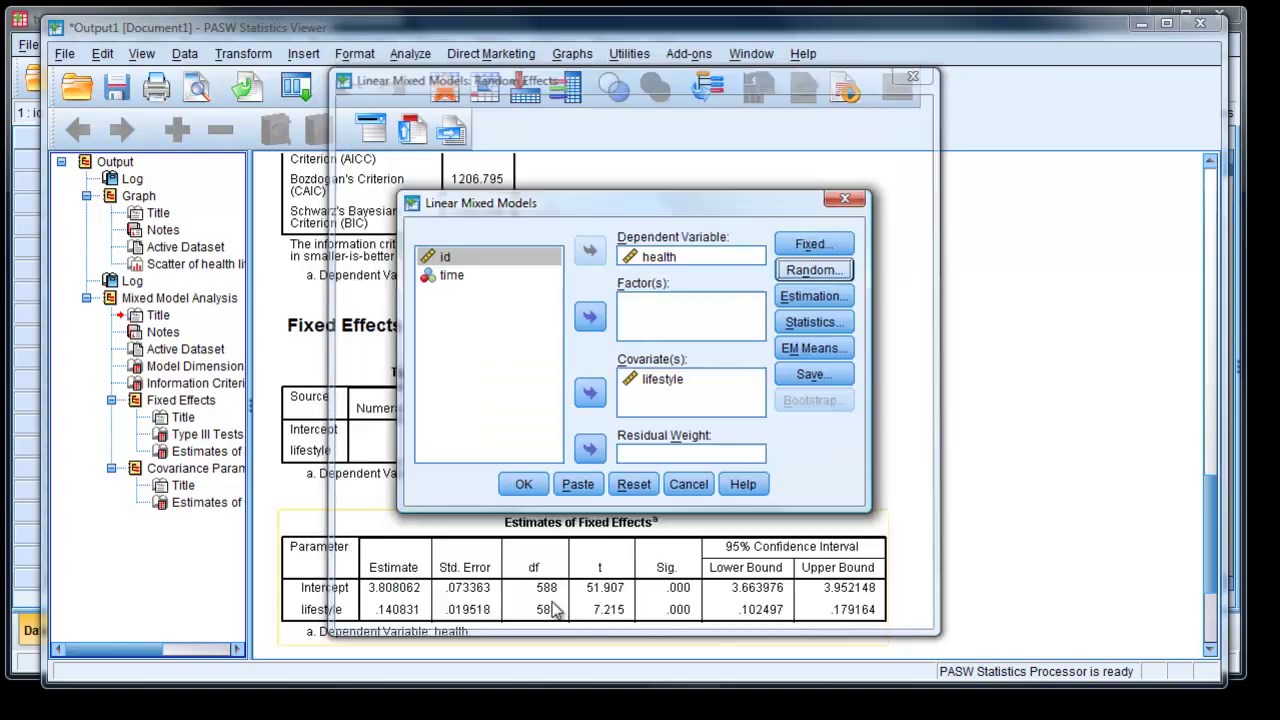
Keep Maximum Likelihood estimation, add covariances of random effects to the model statistics and run the model
click(799, 307)
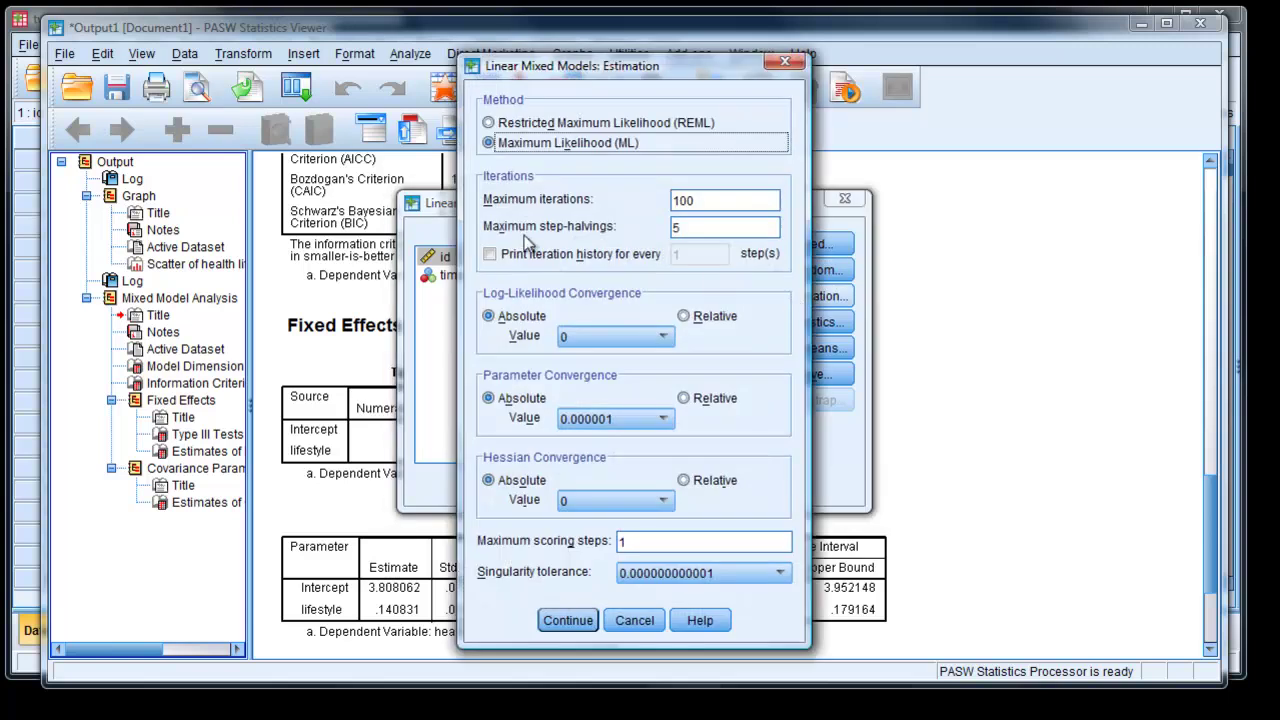
click(566, 620)
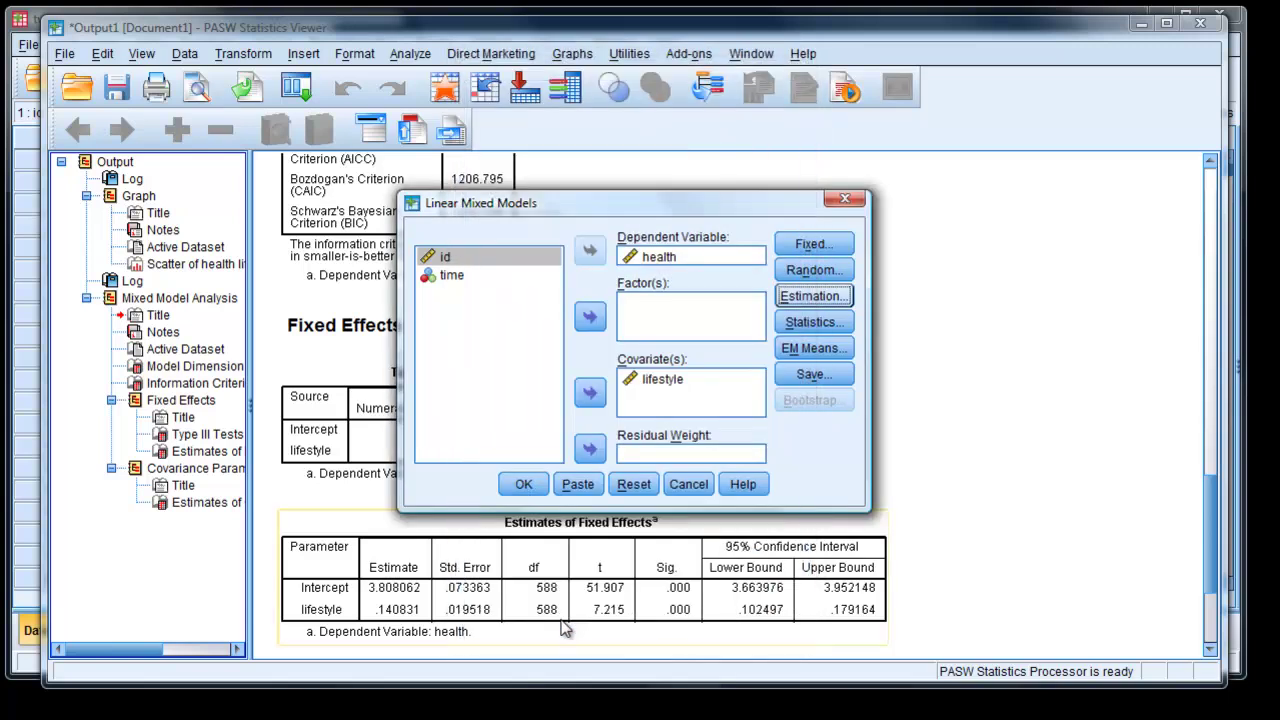
click(790, 326)
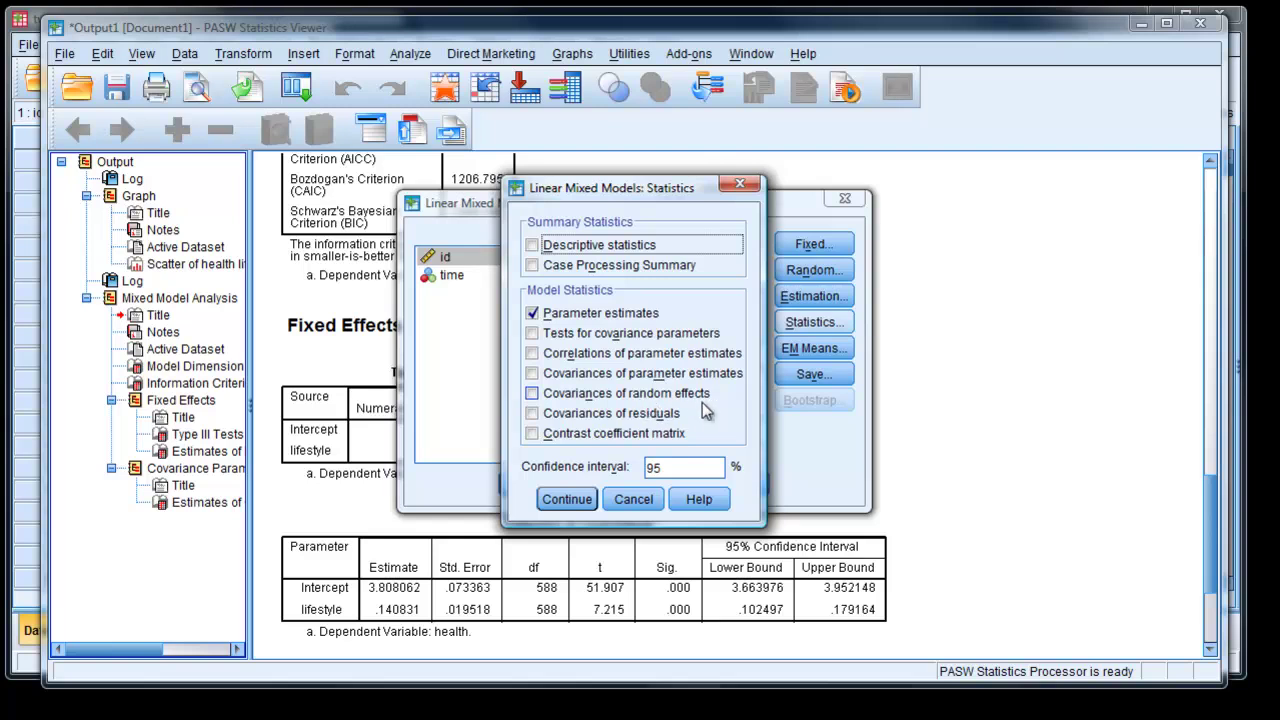
click(532, 394)
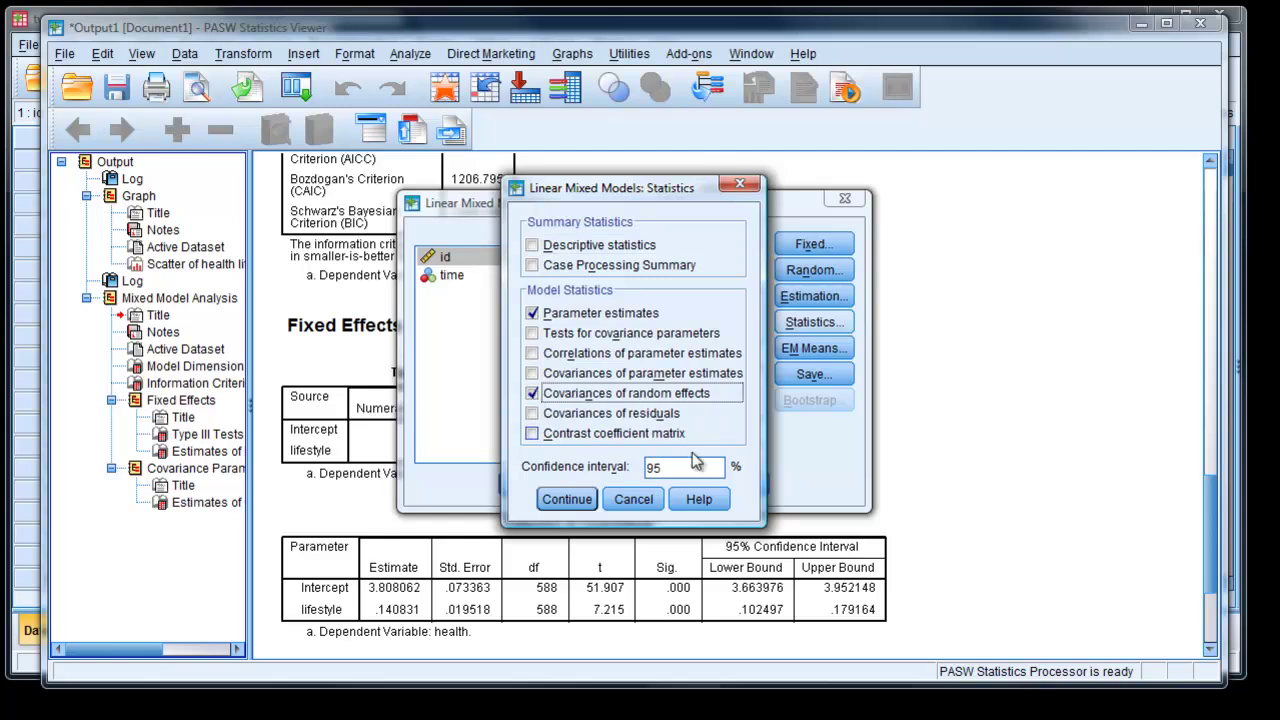
click(566, 500)
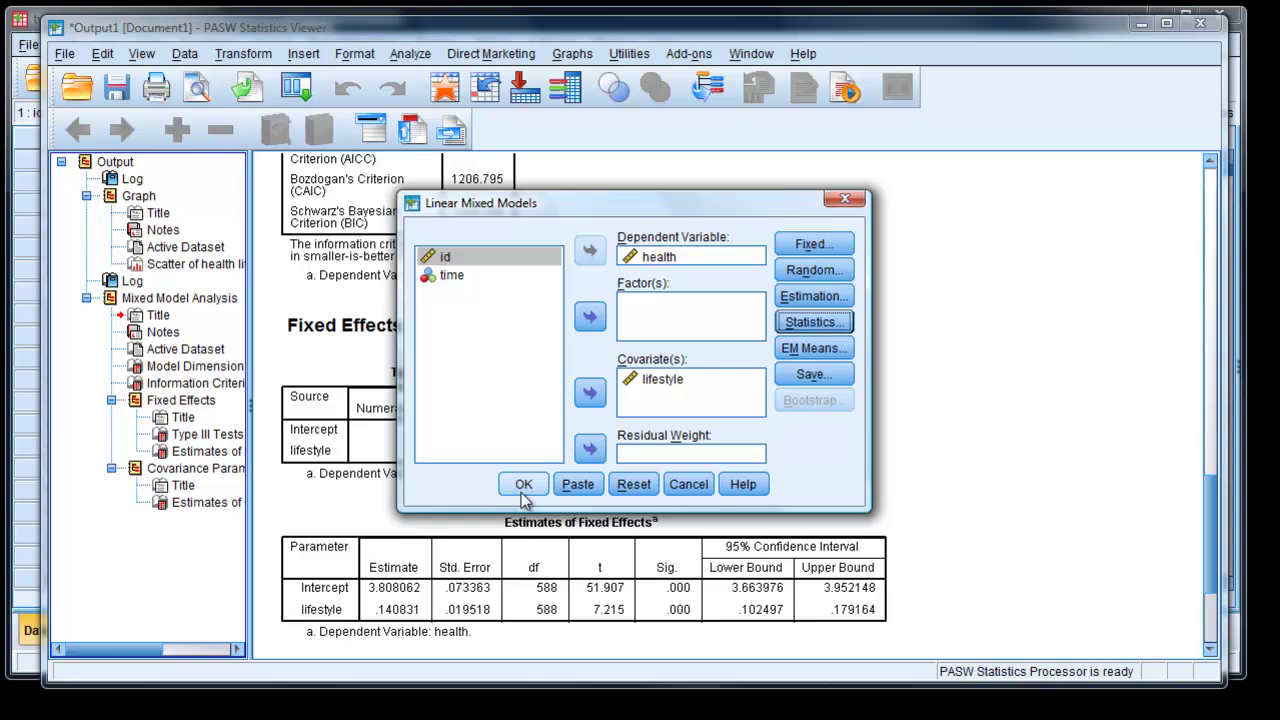
click(523, 484)
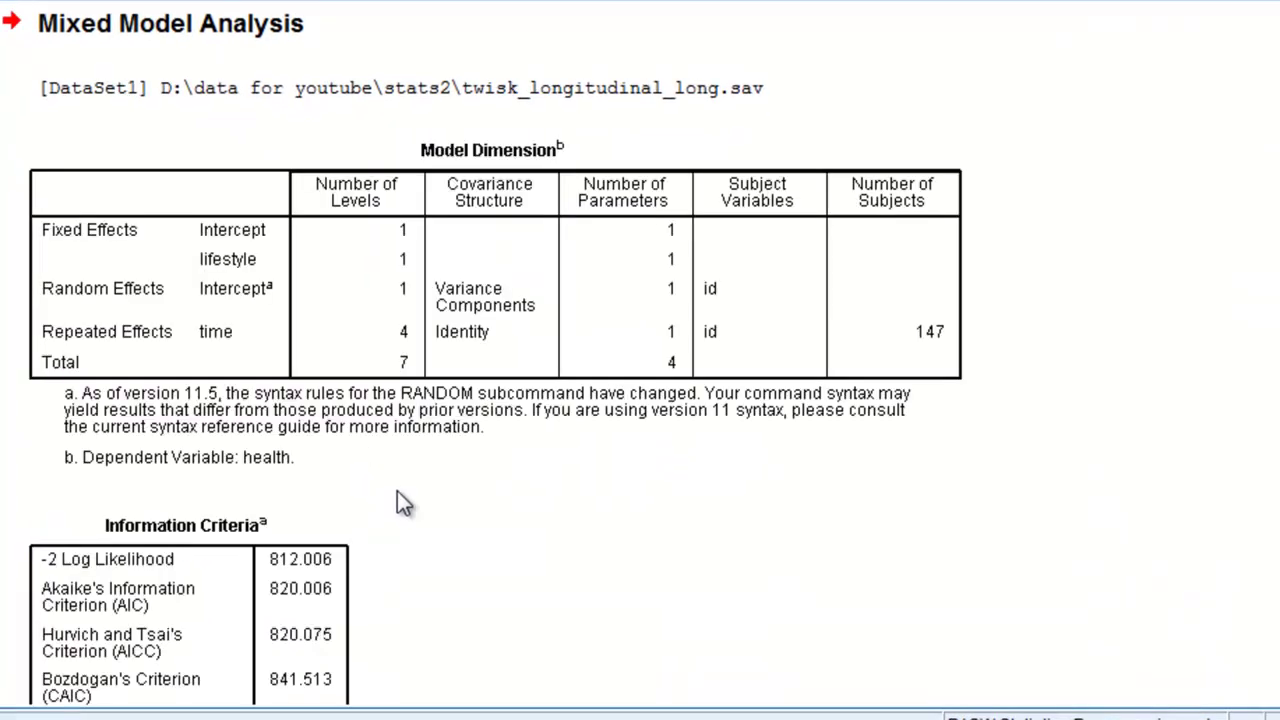
Compare the random intercept model's -2 Log Likelihood and number of parameters with those of the previous model
click(466, 340)
scroll(483, 359, down, 2)
scroll(483, 359, up, 15)
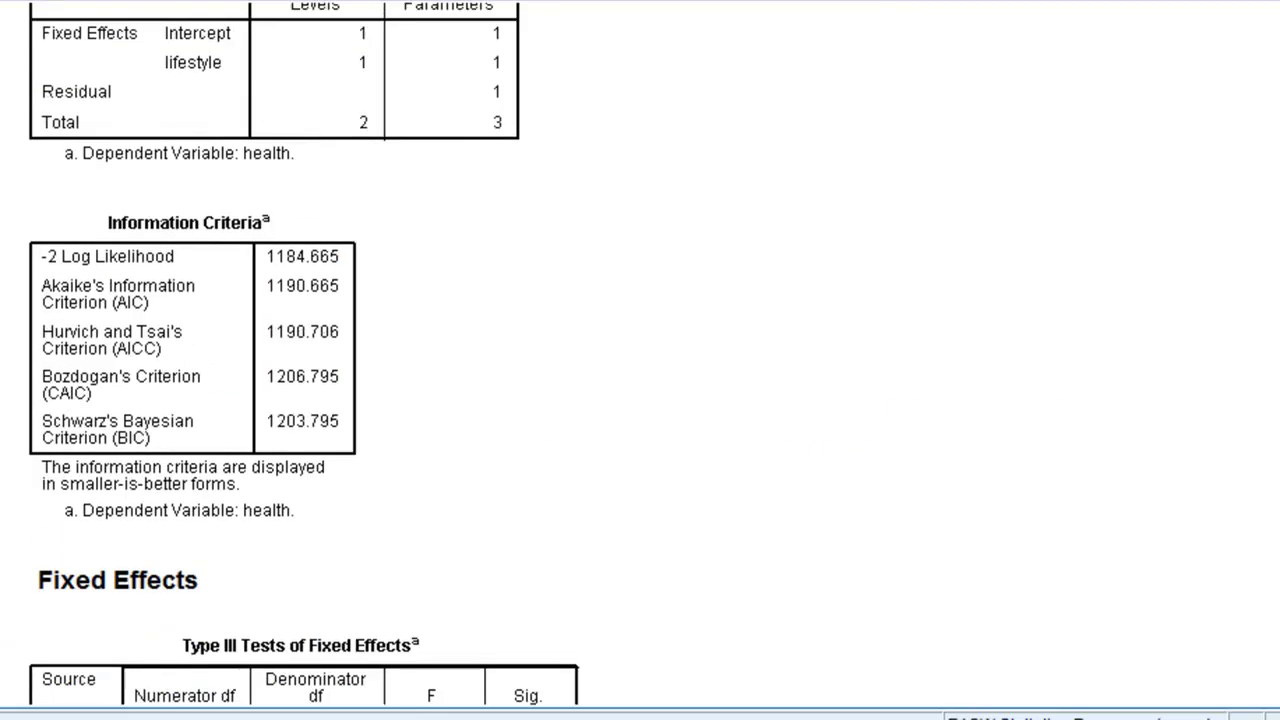
scroll(483, 359, up, 2)
scroll(483, 359, down, 15)
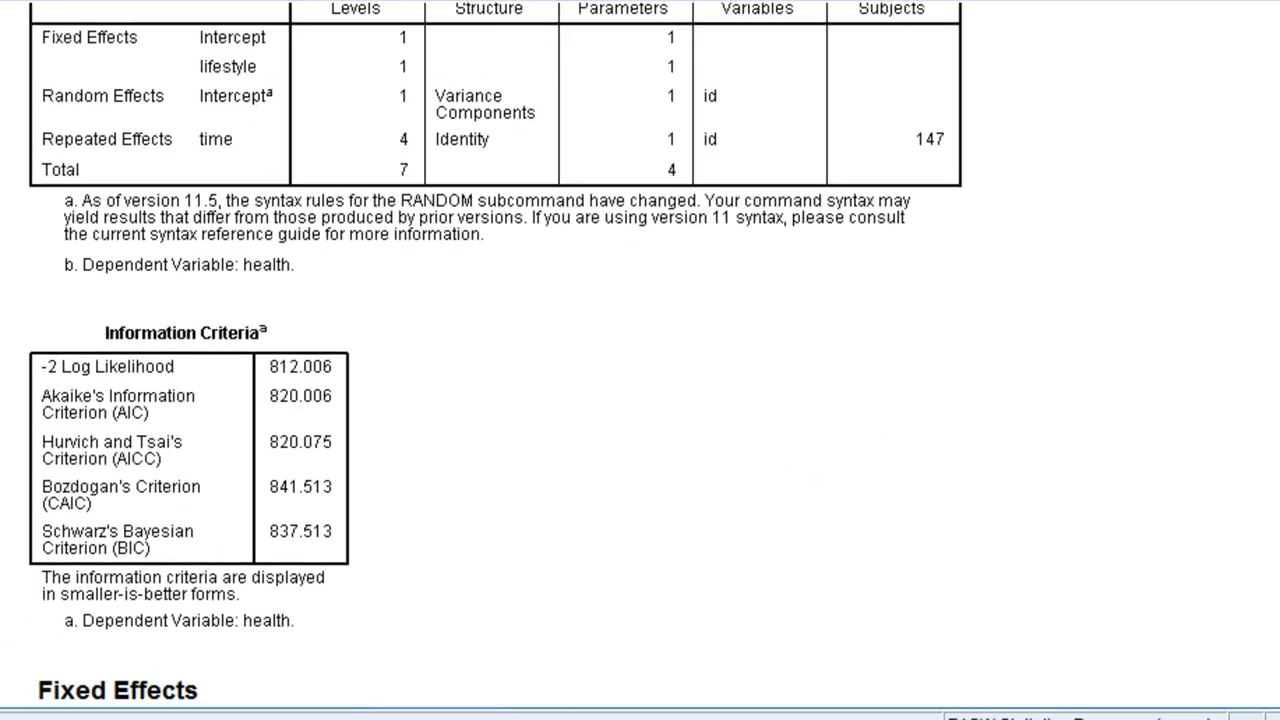
click(44, 402)
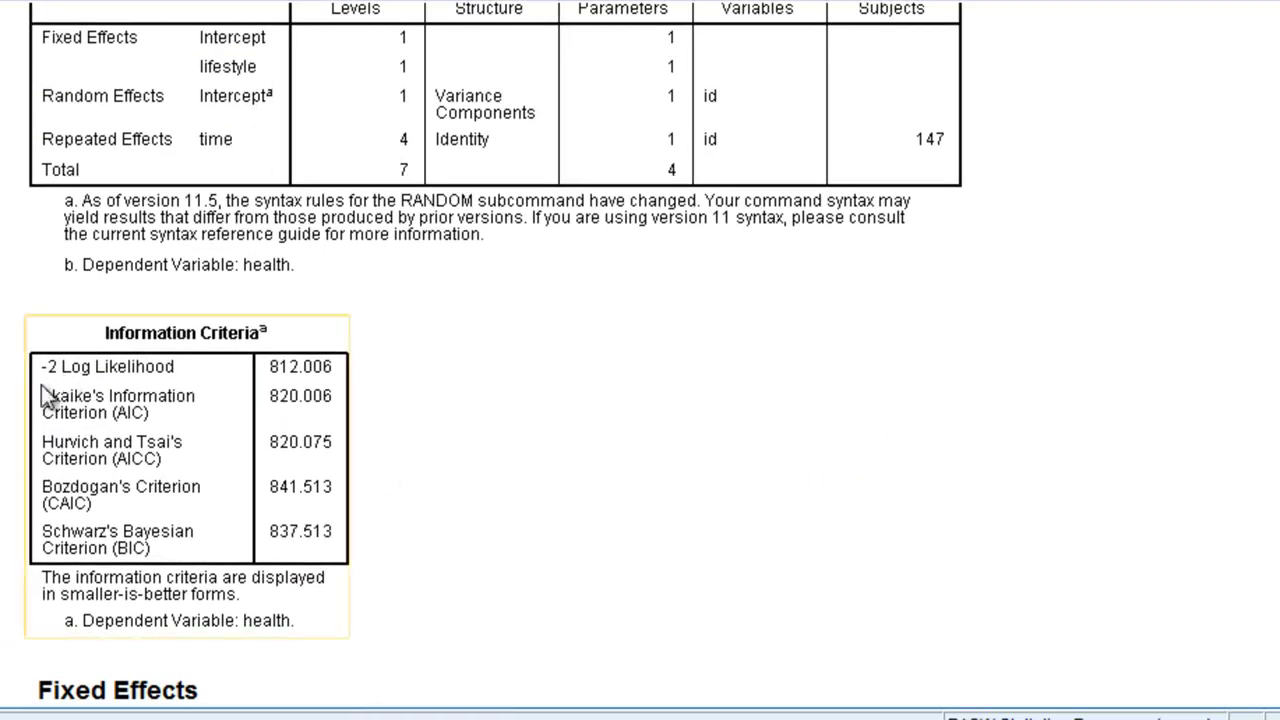
click(637, 405)
scroll(496, 350, up, 15)
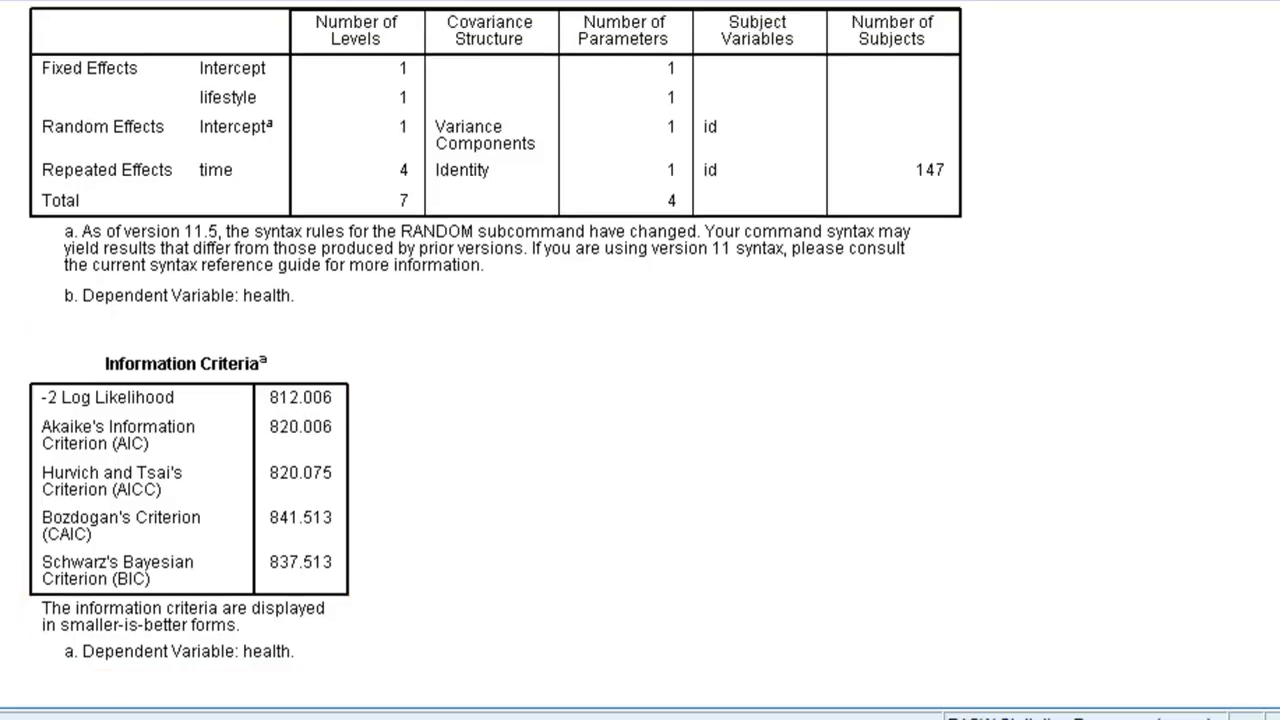
click(348, 250)
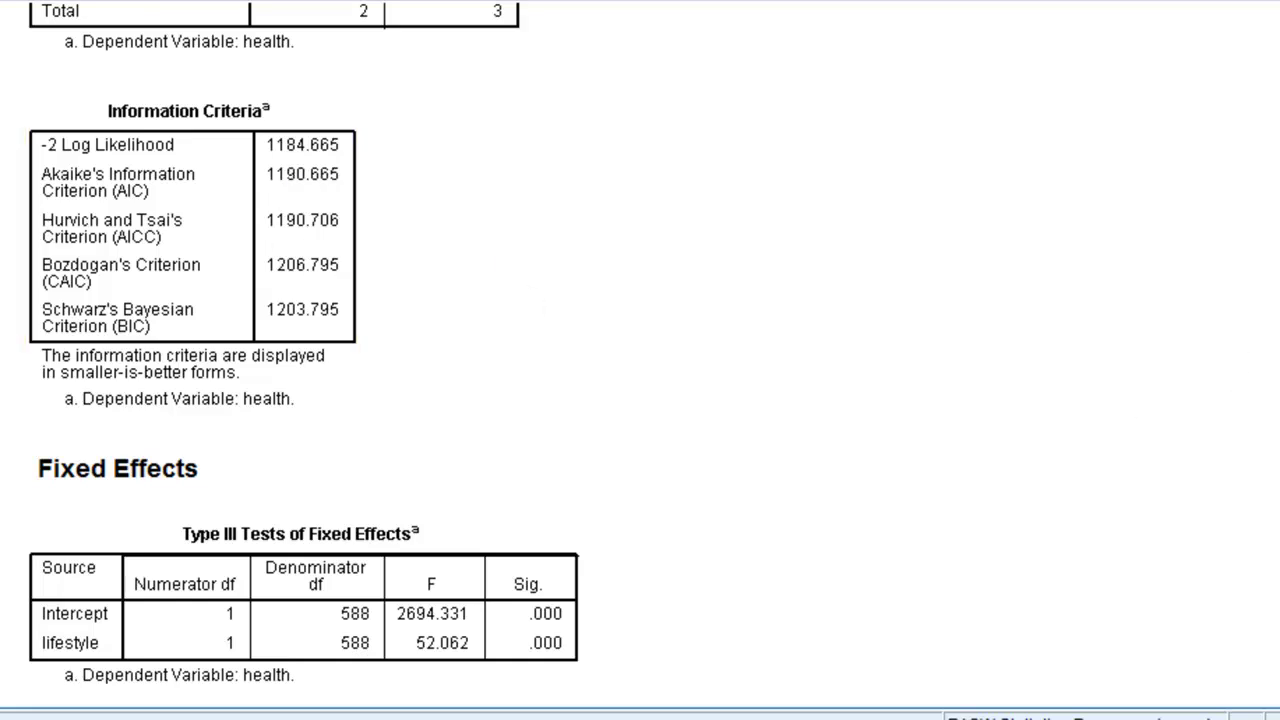
scroll(304, 354, up, 1)
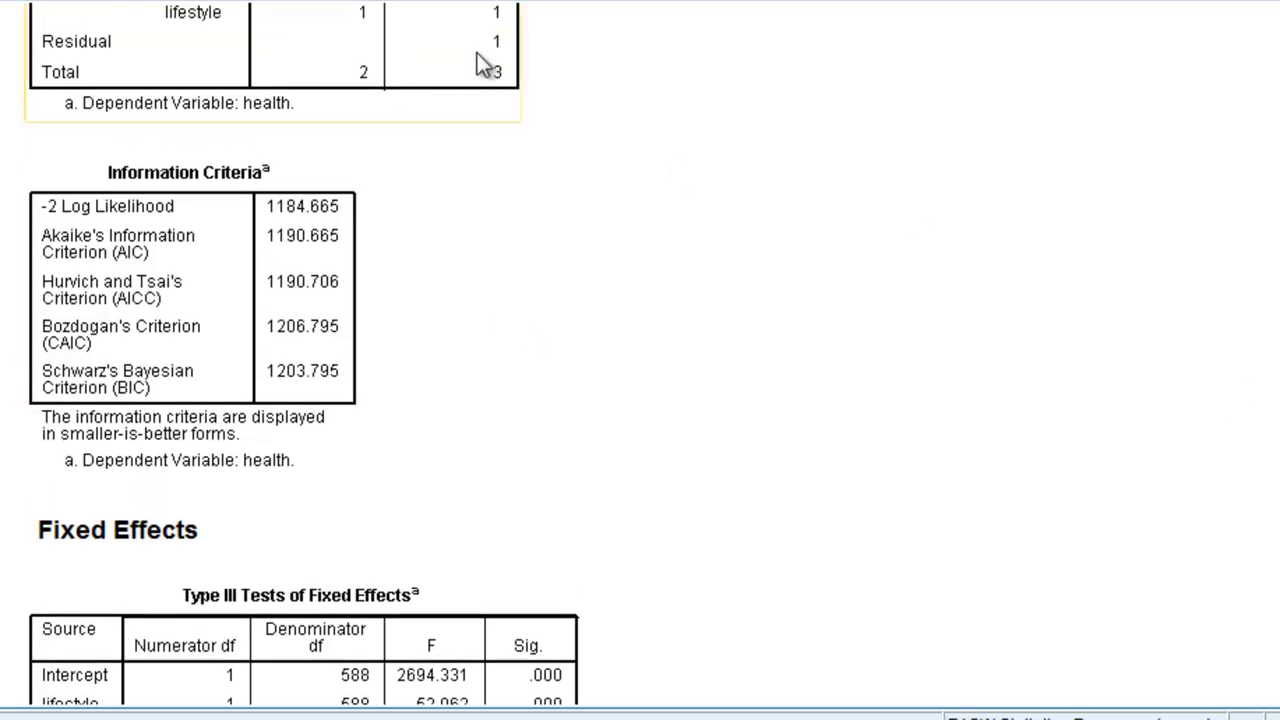
scroll(503, 82, down, 10)
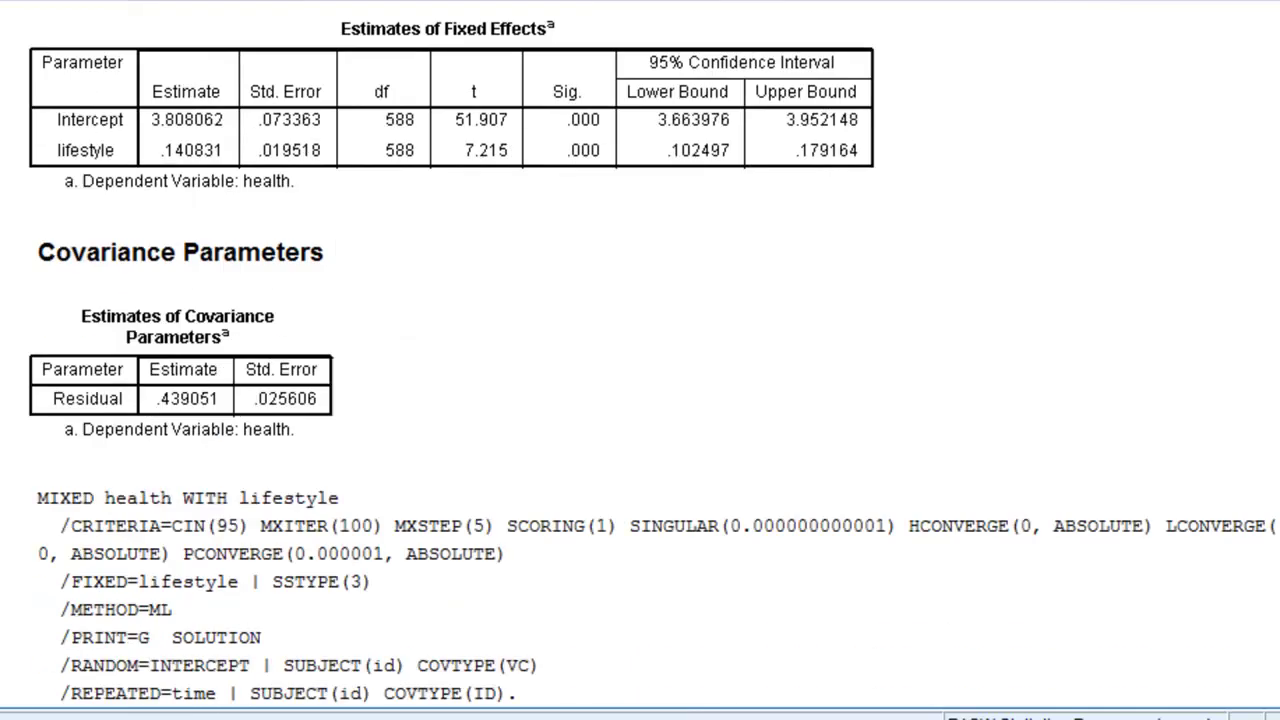
scroll(655, 535, down, 3)
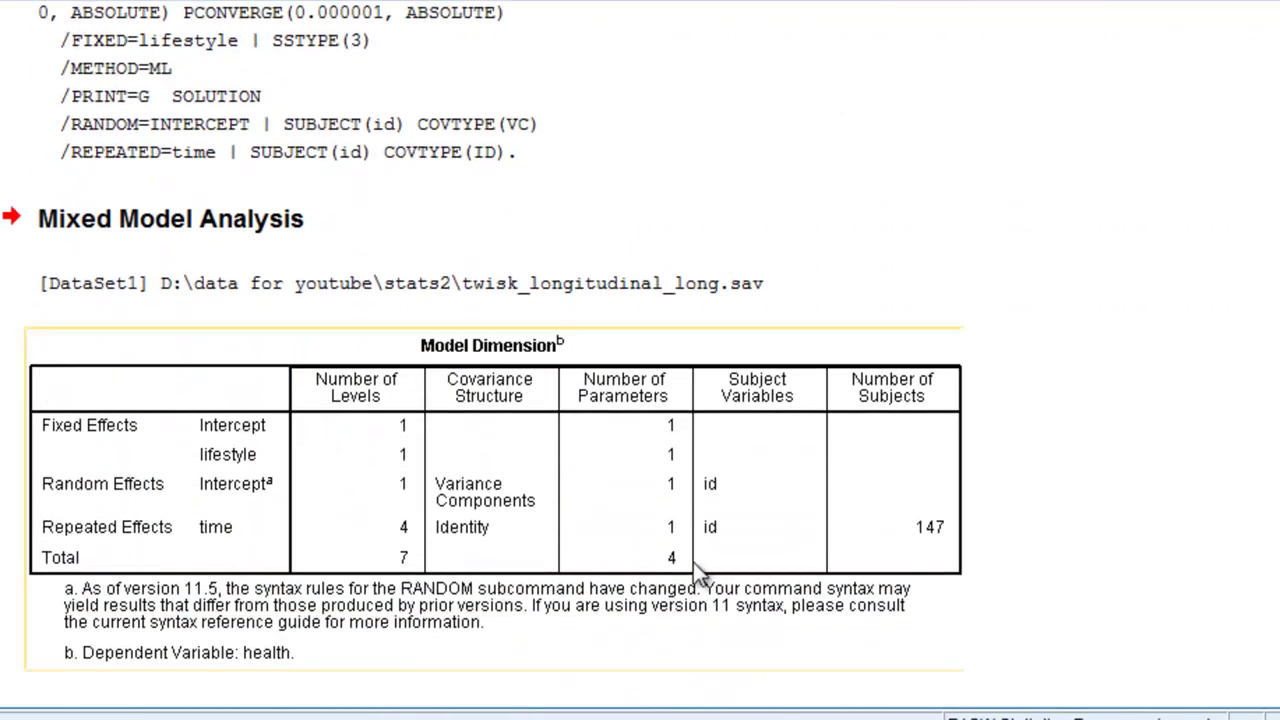
scroll(220, 540, down, 4)
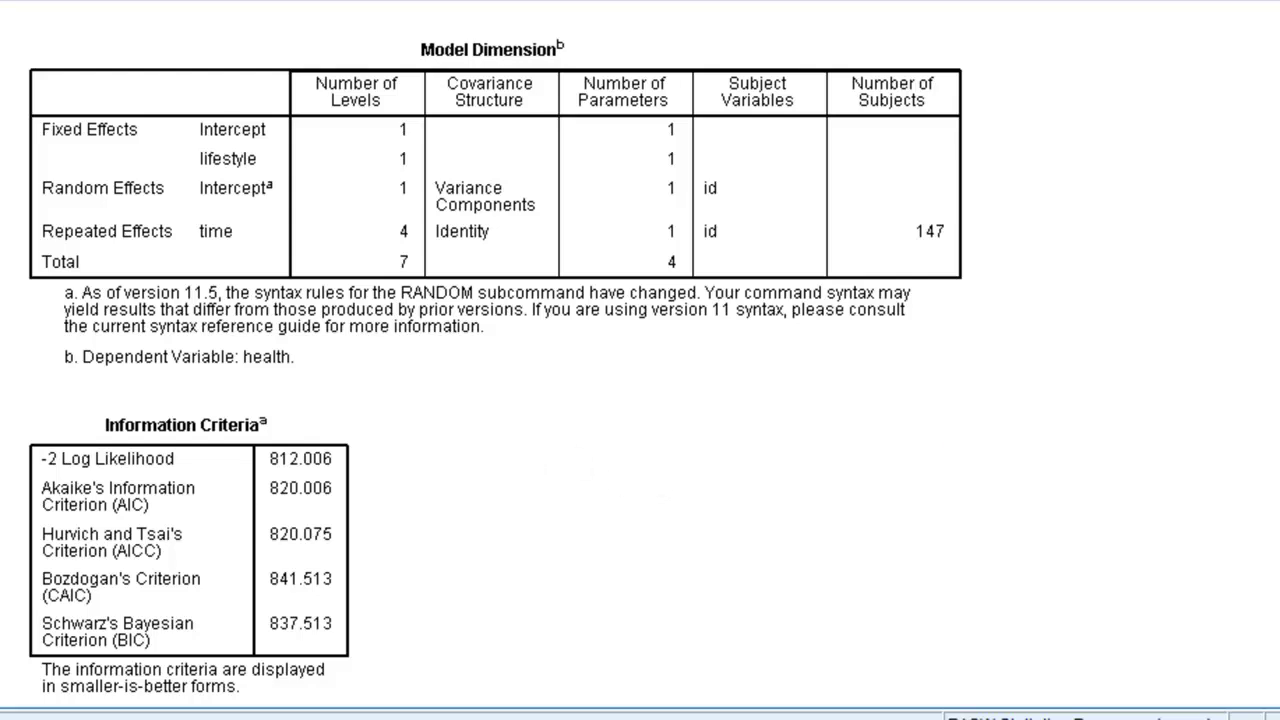
Examine the random intercept model's fixed effects and covariance parameters, comparing the lifestyle estimate with the one from the previous model
scroll(496, 361, down, 5)
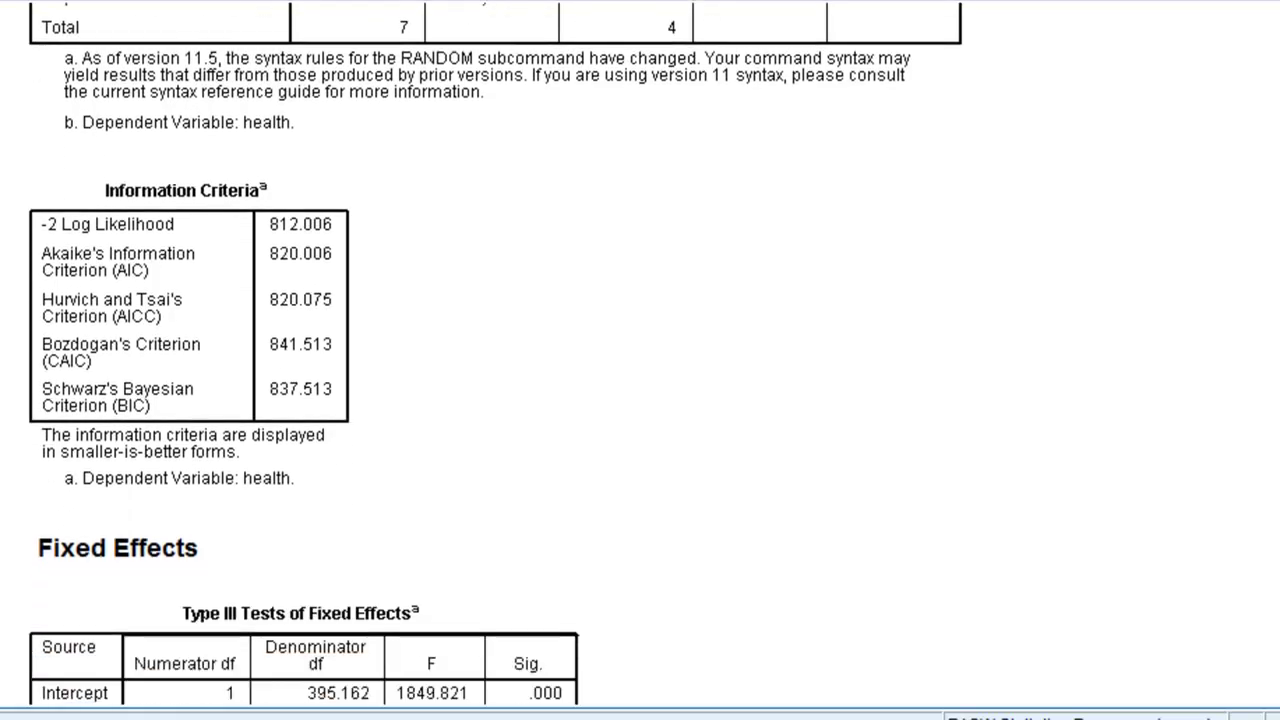
scroll(496, 361, down, 5)
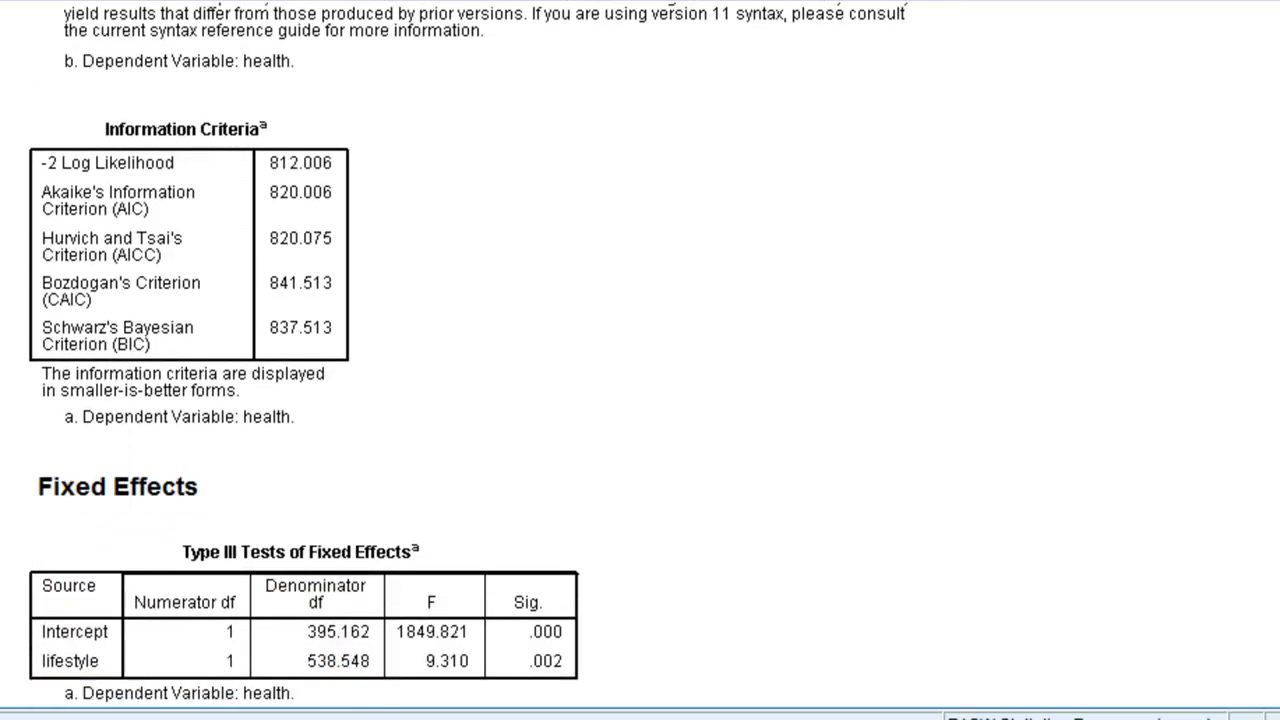
scroll(496, 361, down, 8)
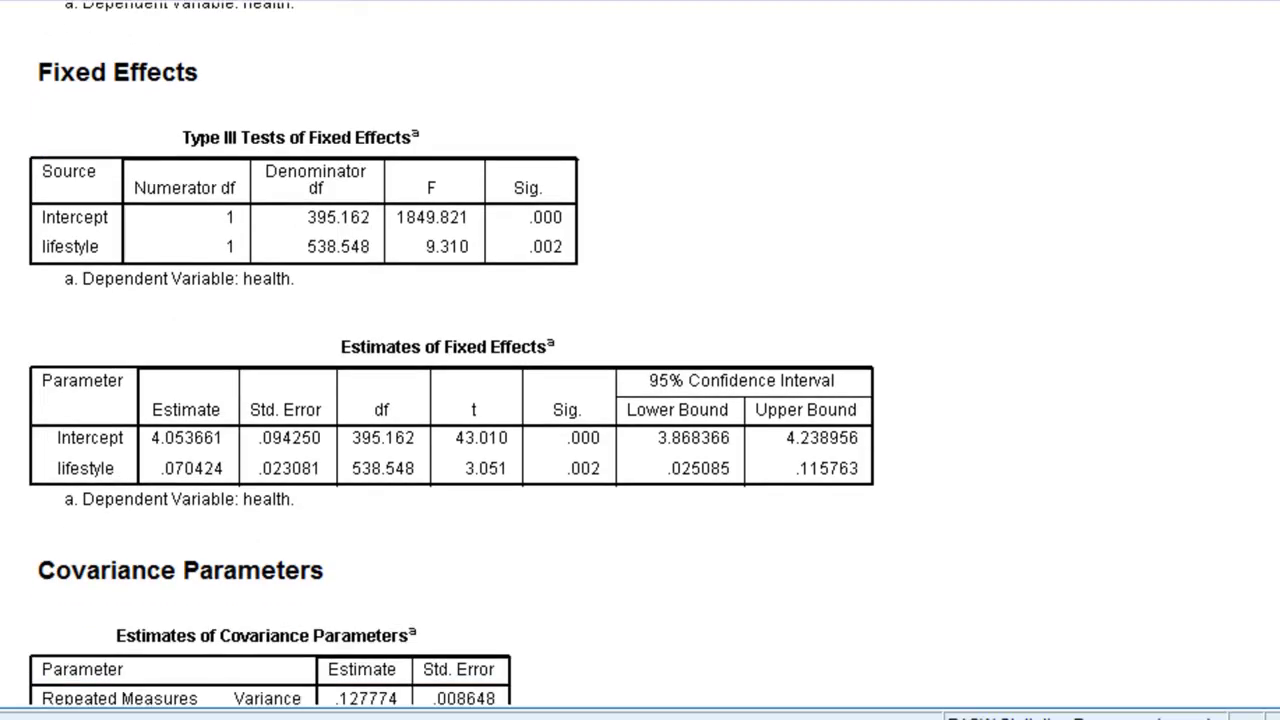
scroll(352, 408, down, 2)
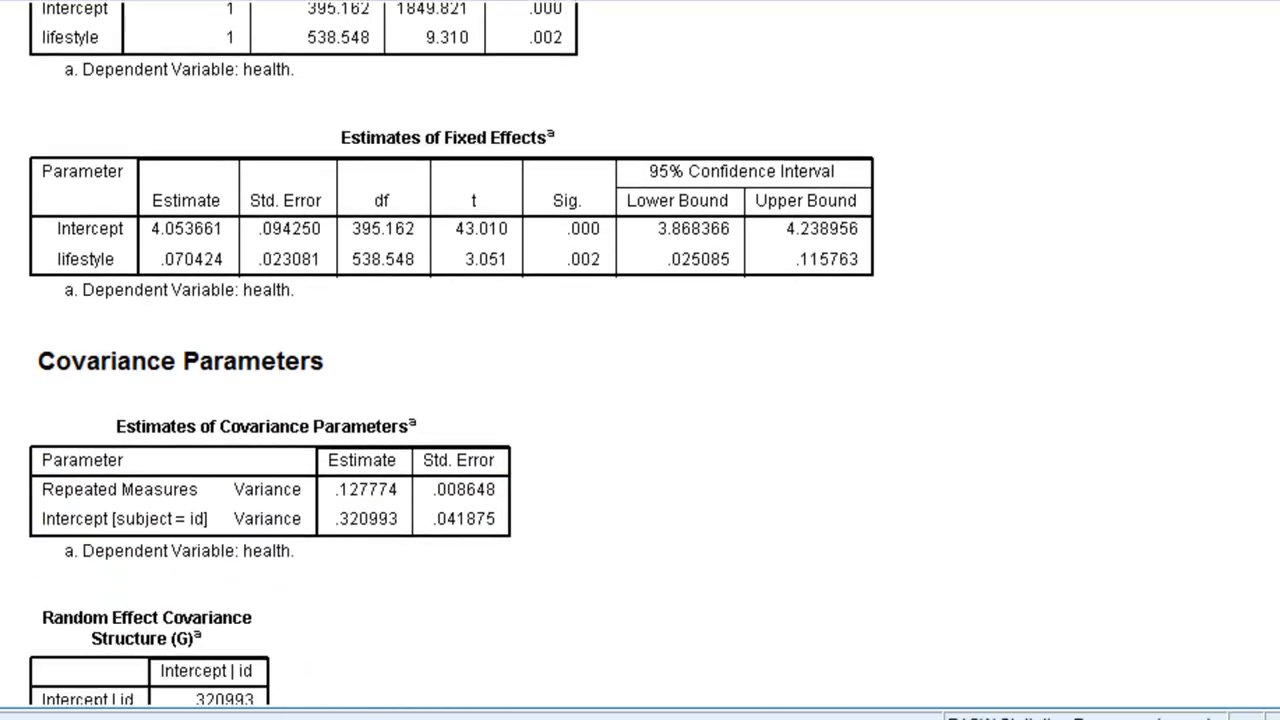
click(32, 255)
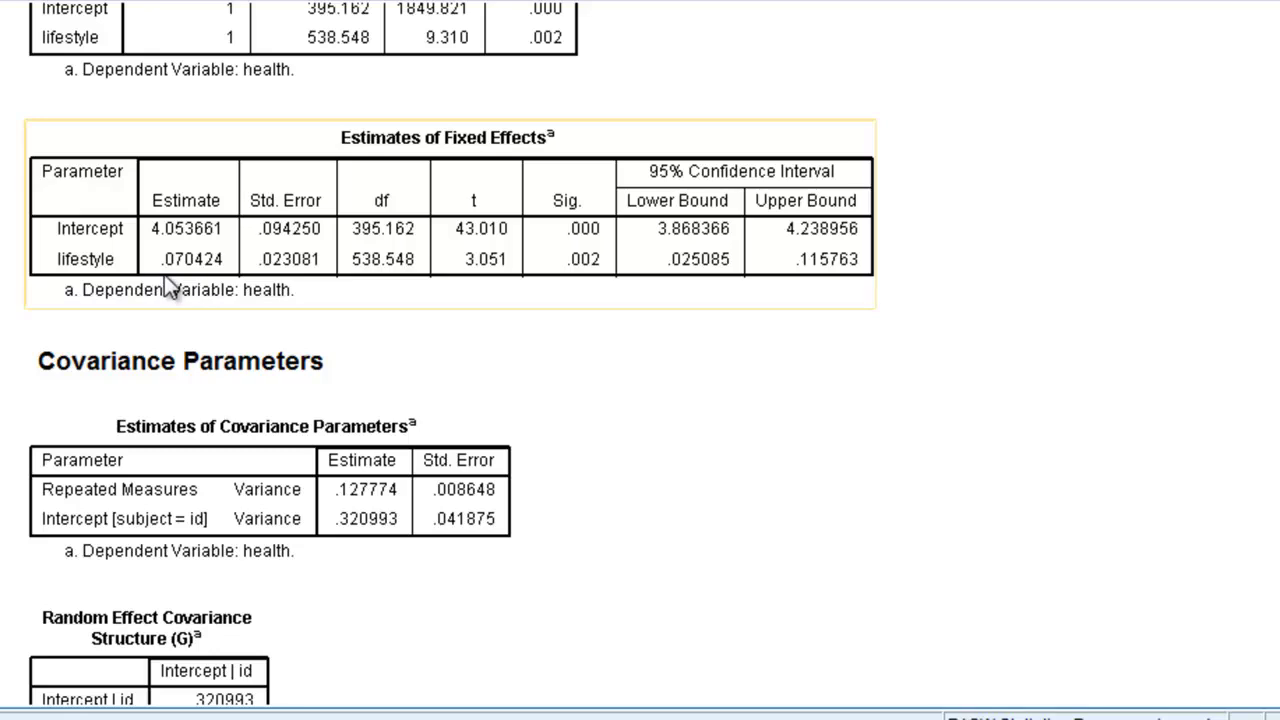
click(560, 360)
click(1156, 446)
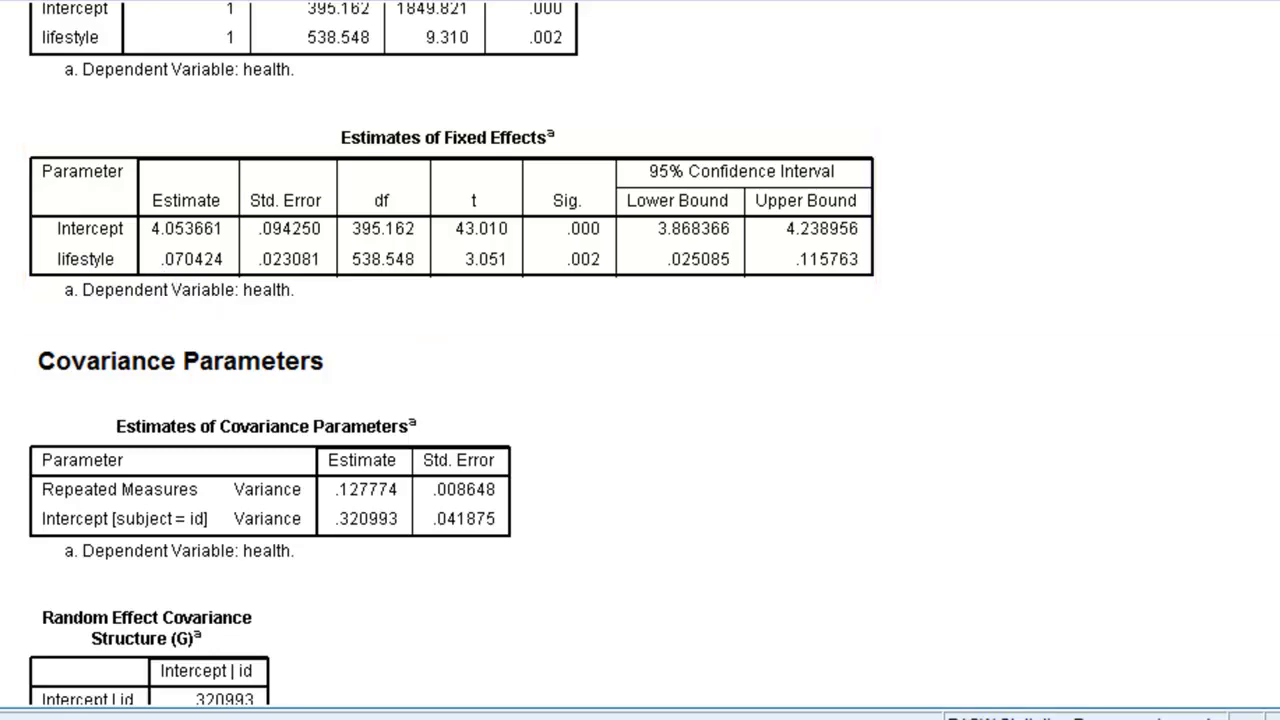
scroll(160, 195, up, 15)
click(160, 195)
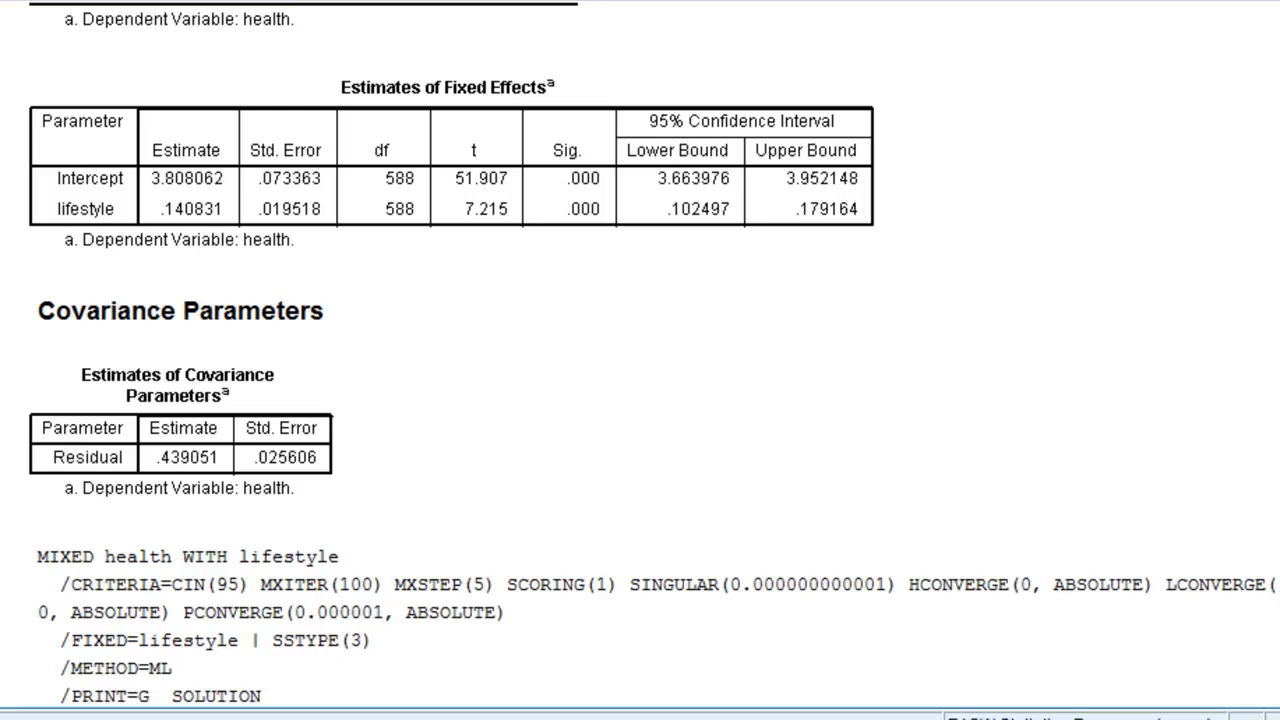
scroll(640, 360, down, 10)
scroll(452, 354, down, 5)
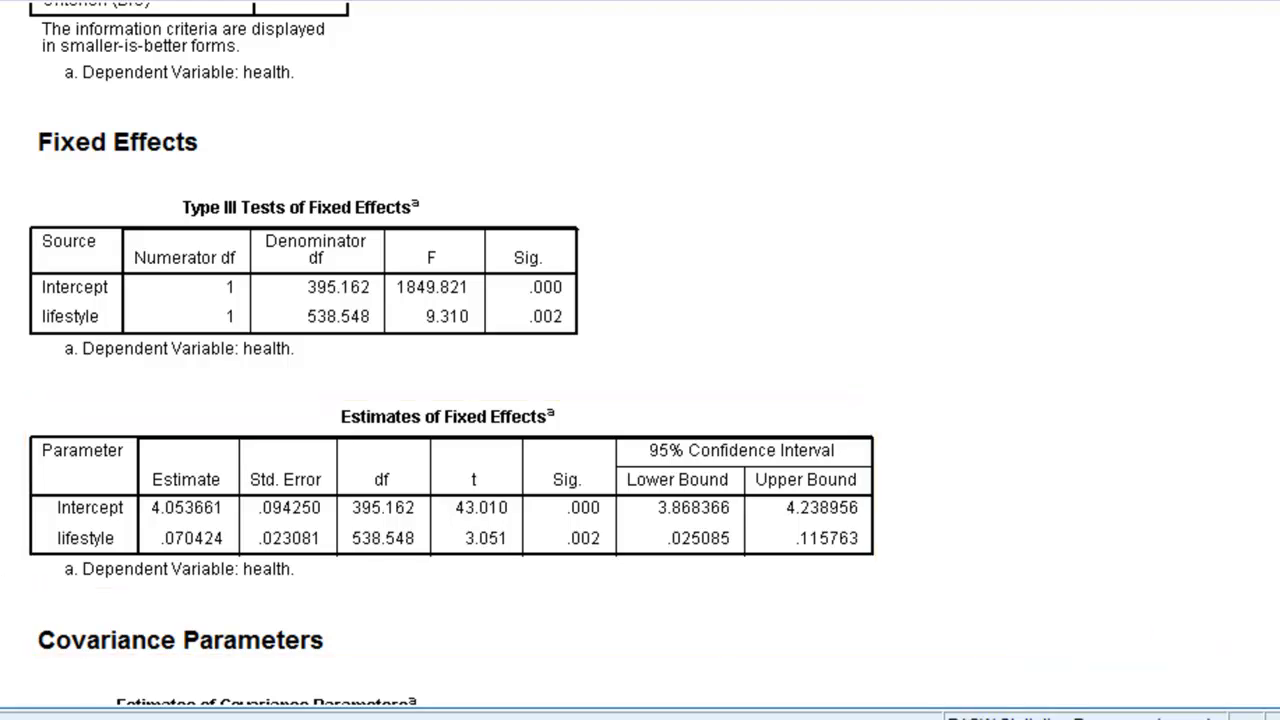
scroll(1240, 634, down, 5)
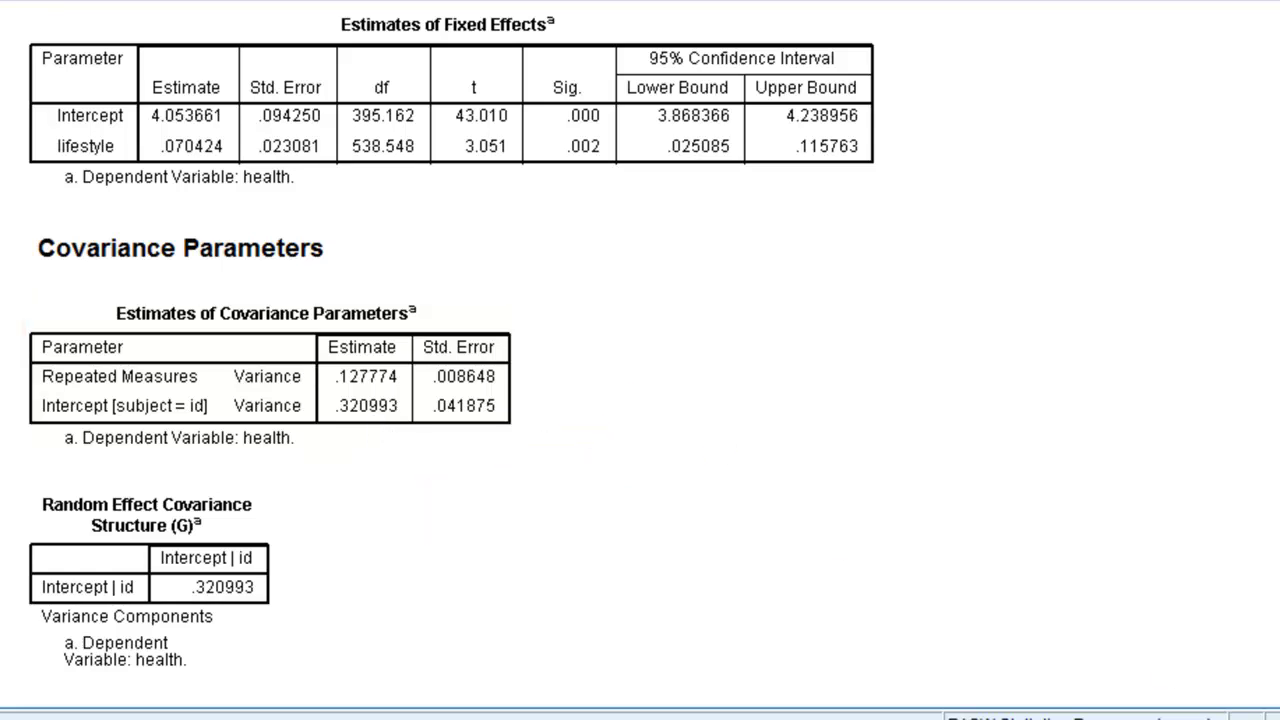
Review the residual and random intercept variance estimates and the random effect covariance structure of the random intercept model
scroll(627, 591, up, 4)
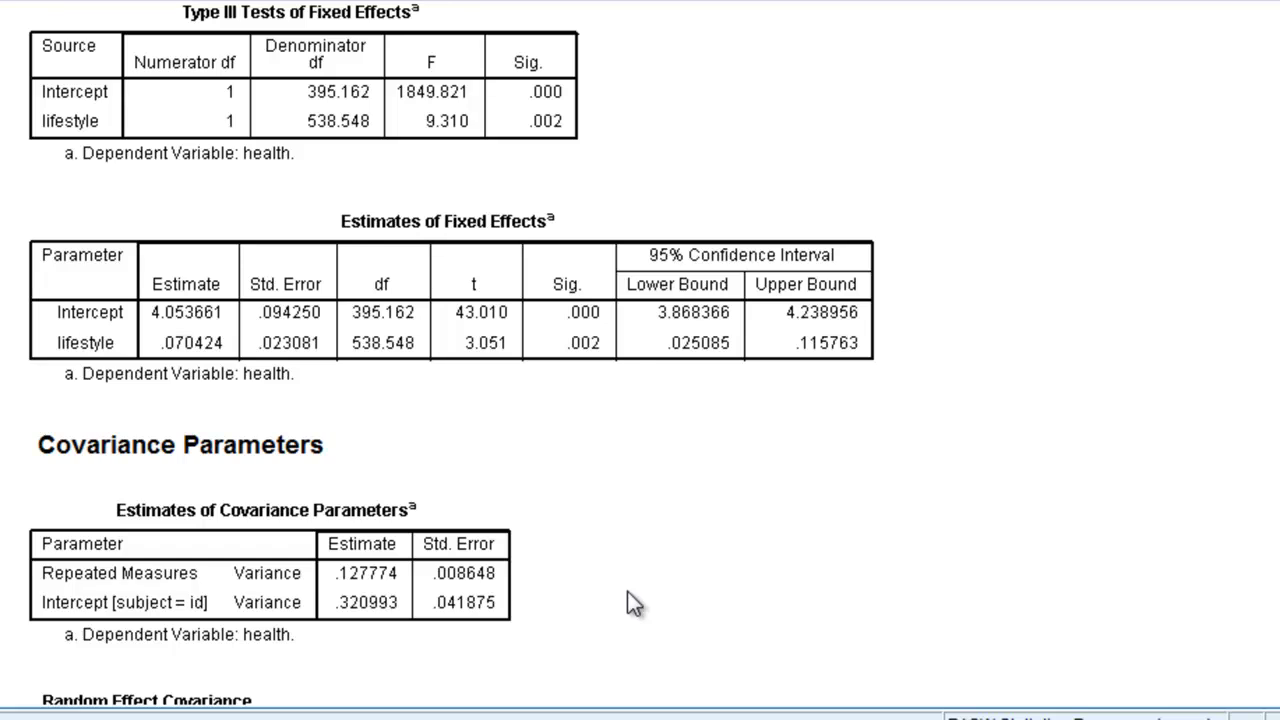
scroll(627, 591, down, 2)
click(79, 335)
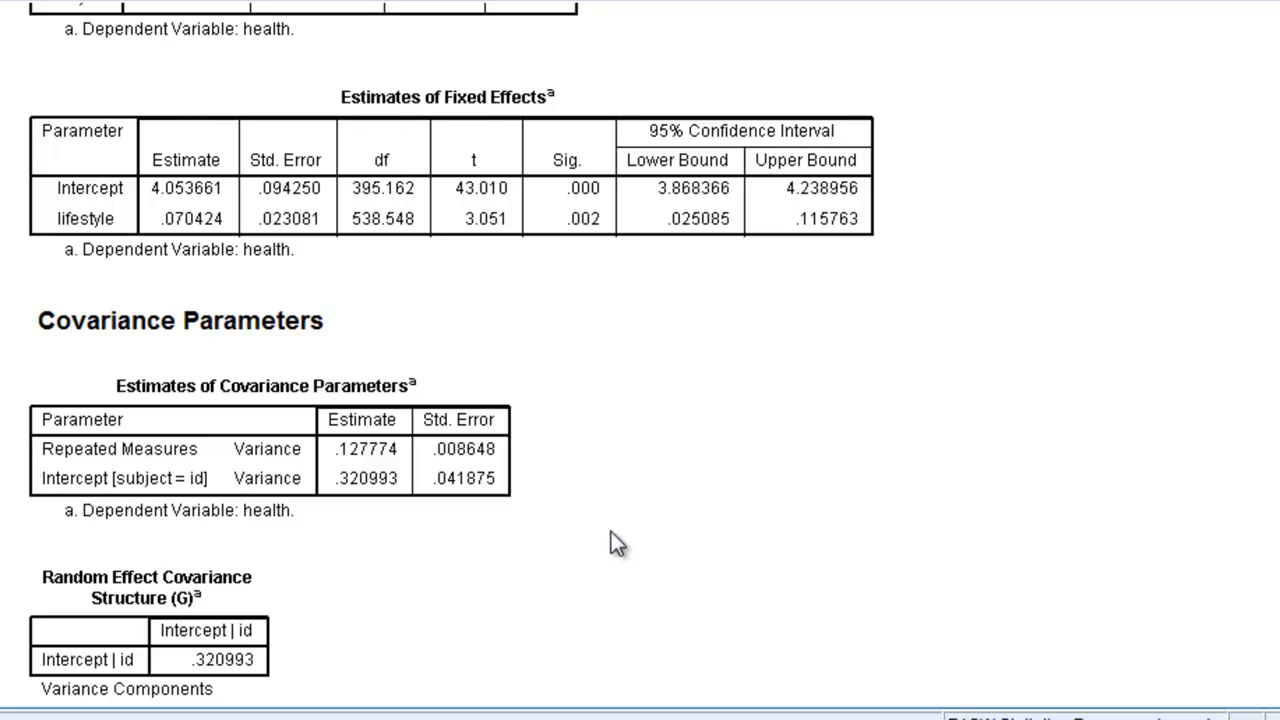
click(627, 337)
click(580, 430)
scroll(1274, 597, up, 1)
scroll(1274, 597, down, 2)
scroll(640, 360, down, 1)
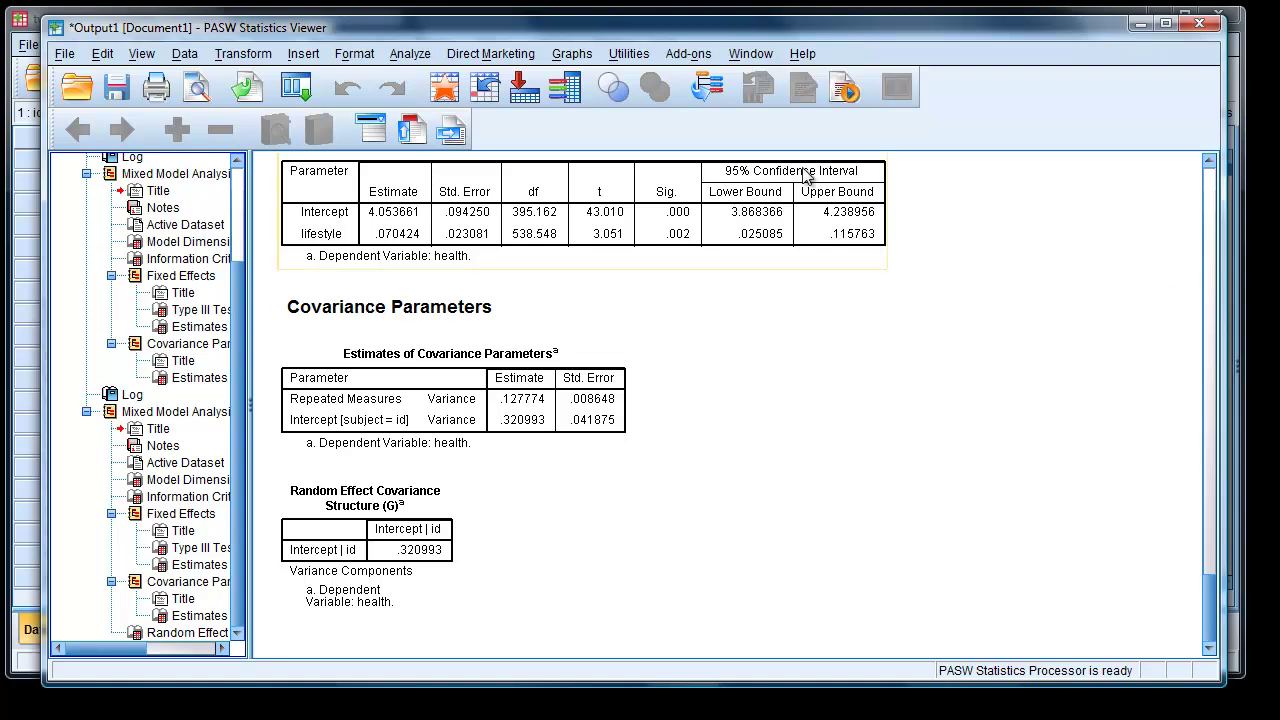
Reopen the linear mixed model setup with id as subject and time as repeated, and add lifestyle as a random effect
click(296, 88)
click(300, 124)
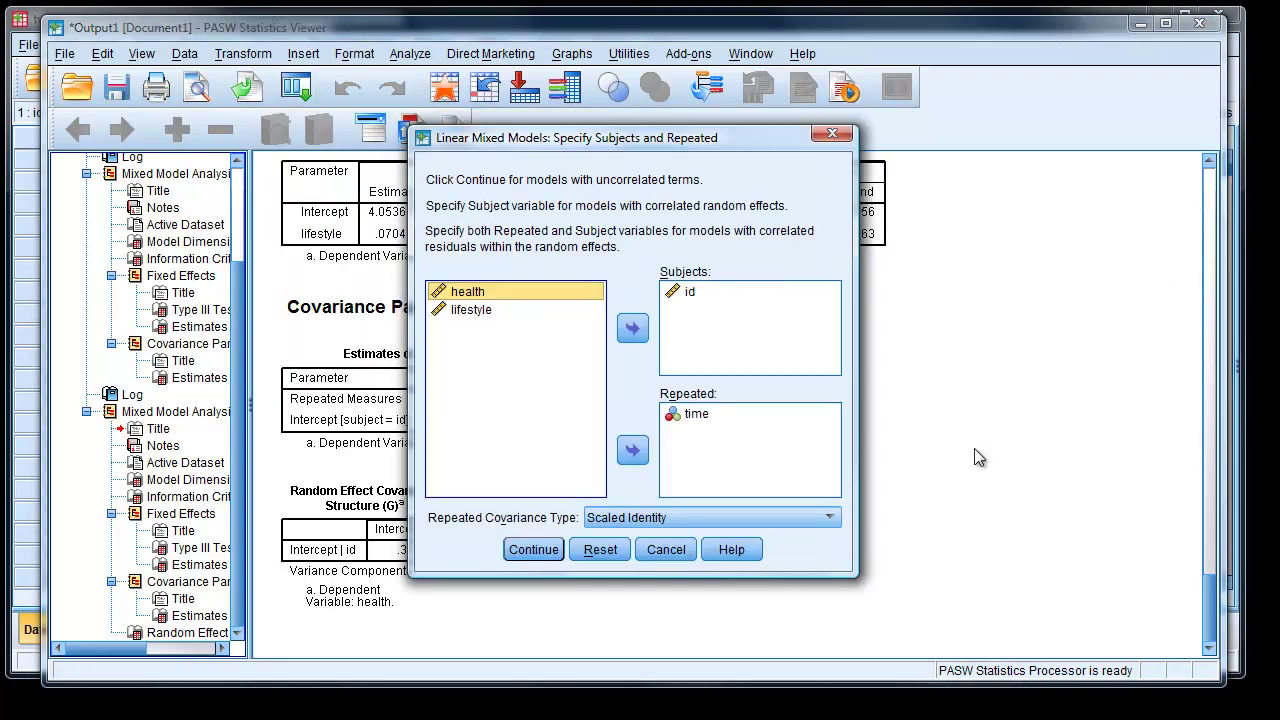
click(541, 552)
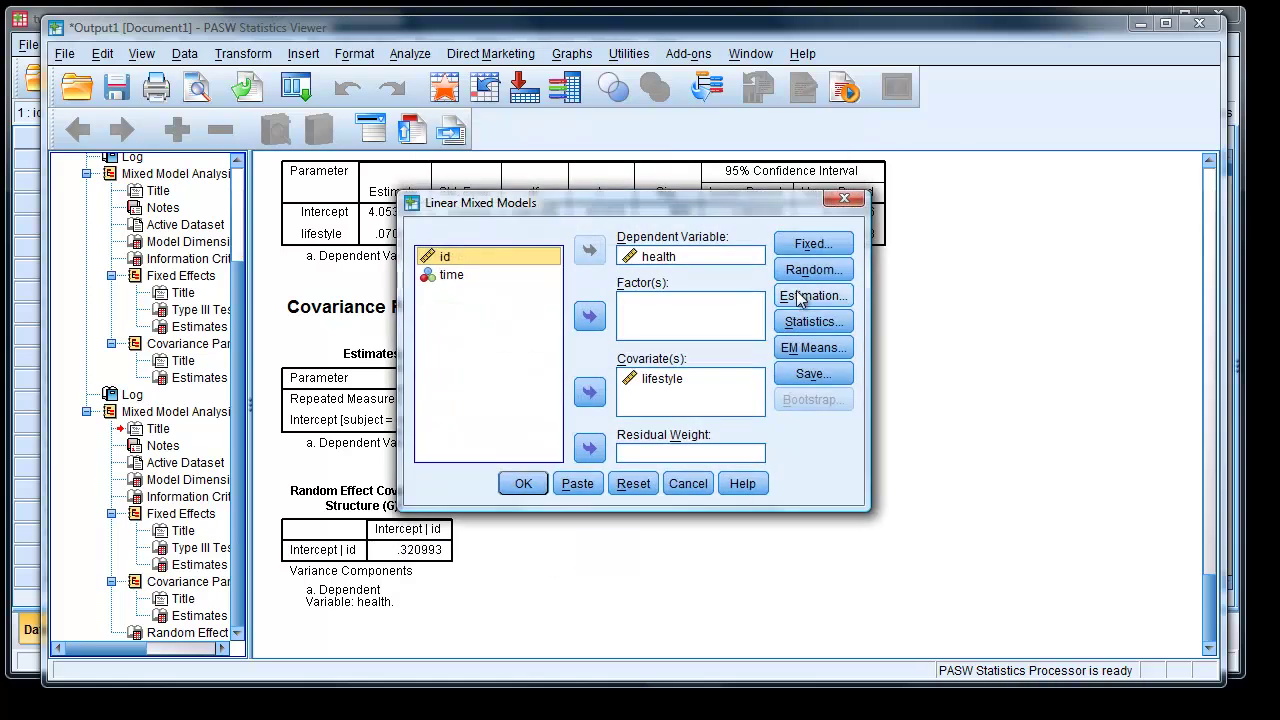
click(805, 275)
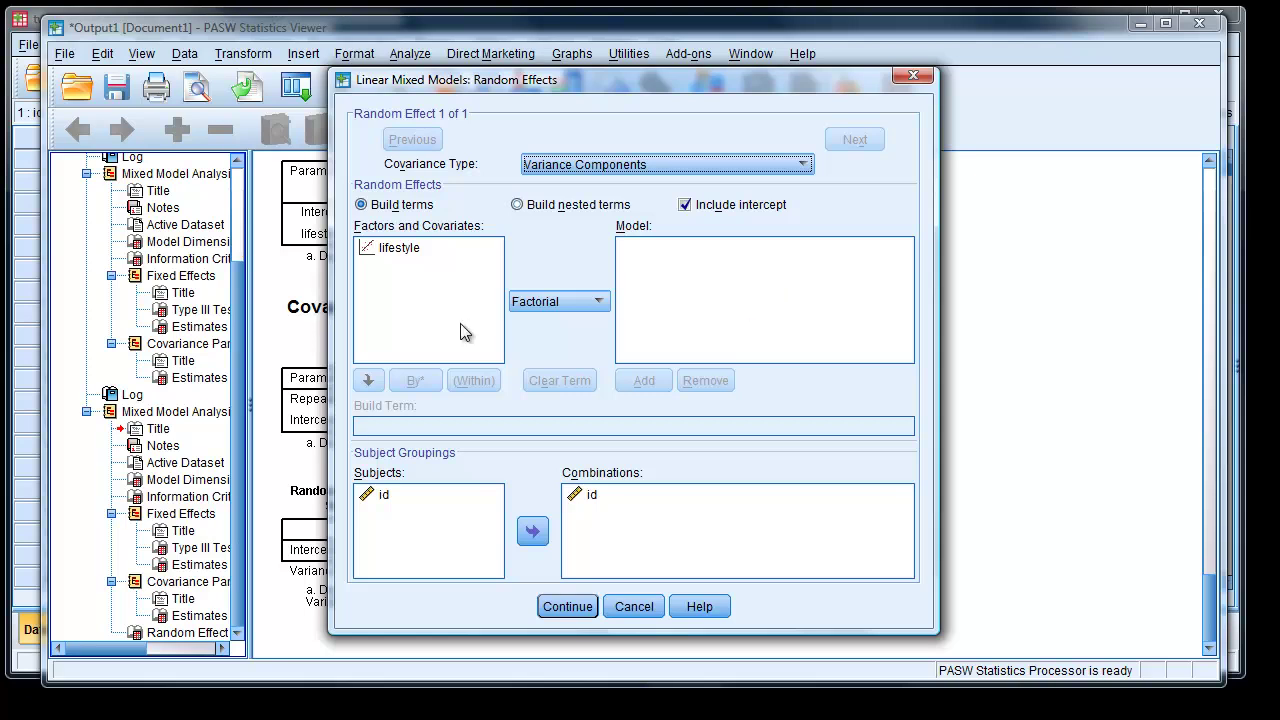
click(399, 248)
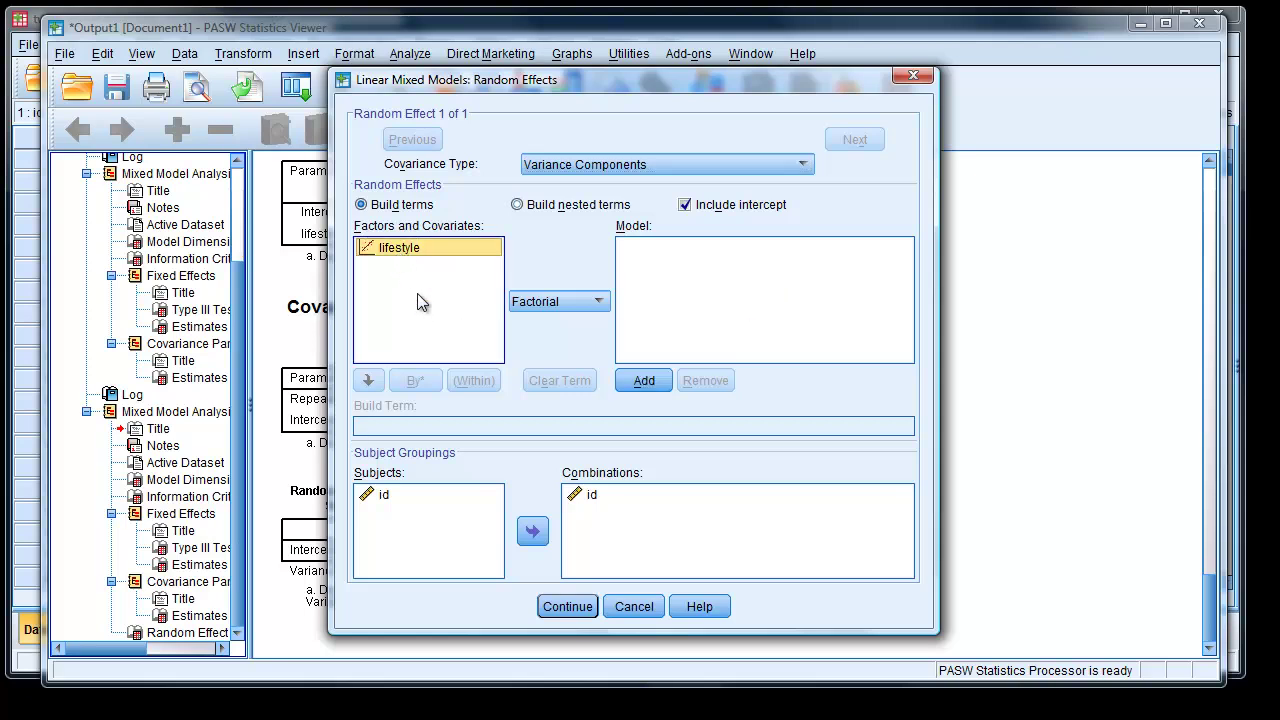
click(645, 382)
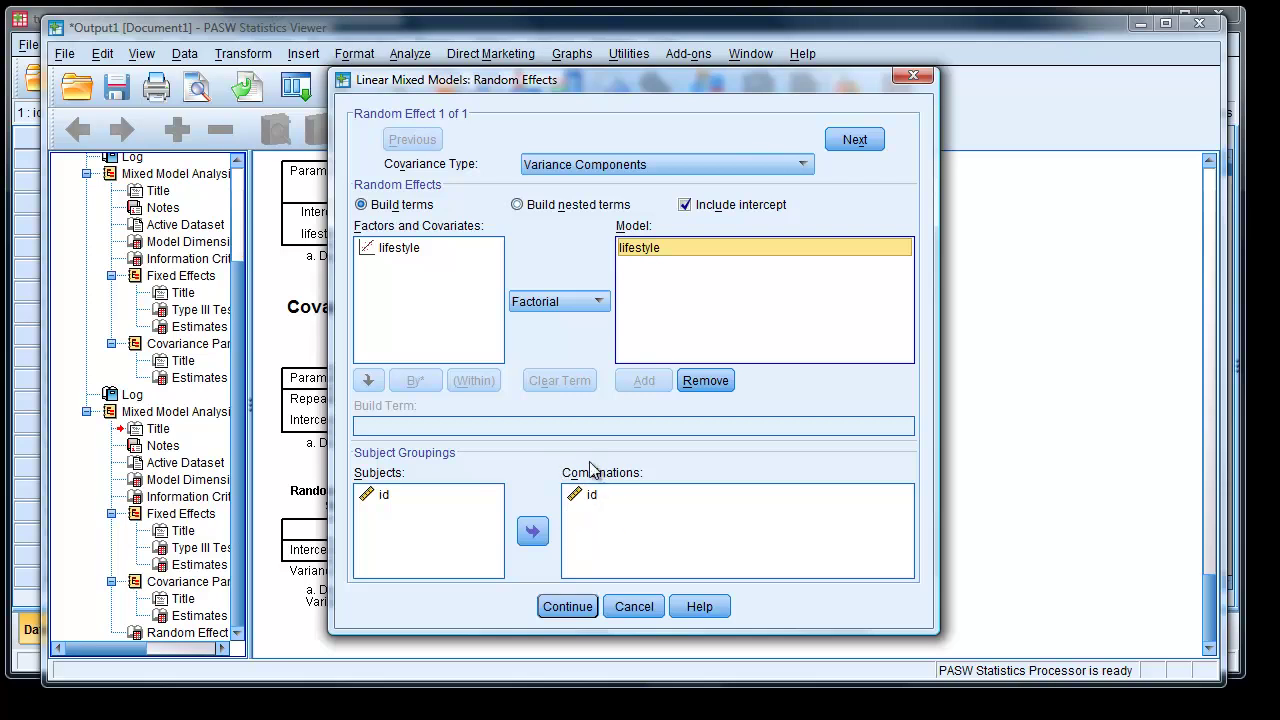
Set the random effects covariance type to Unstructured, keeping the intercept included and id as the subject grouping
click(805, 168)
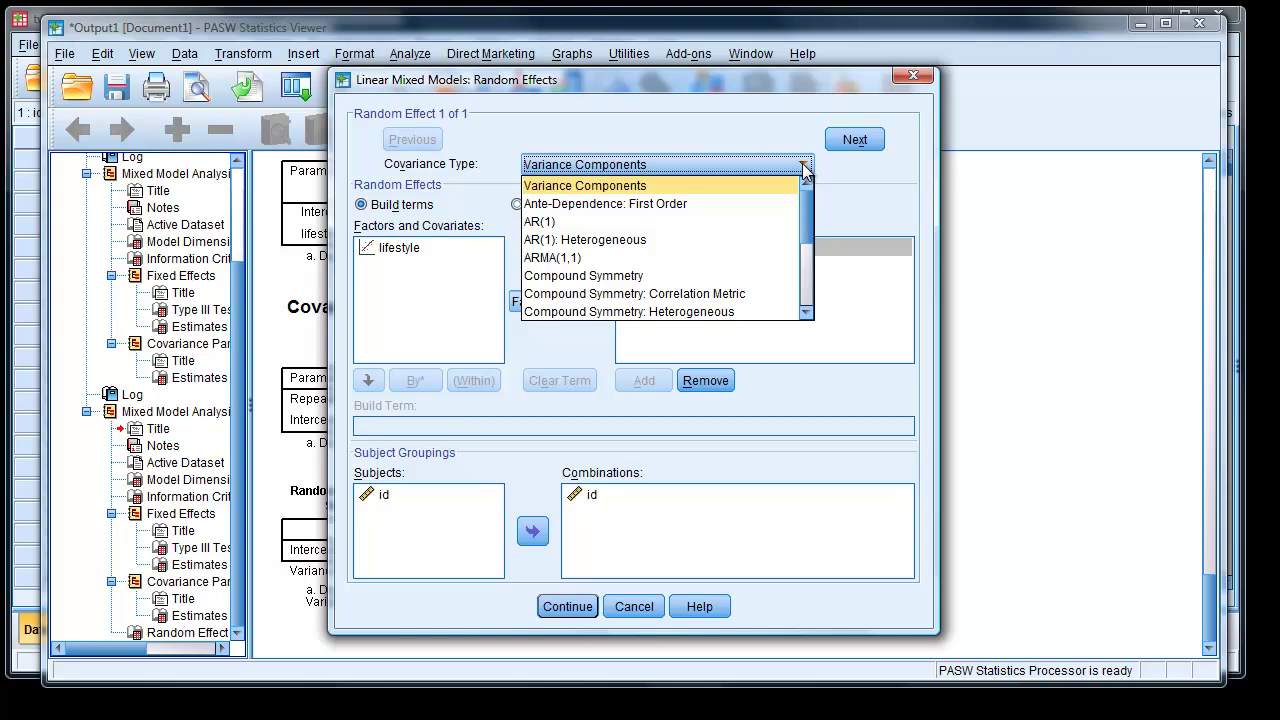
drag(803, 221, 806, 294)
click(577, 293)
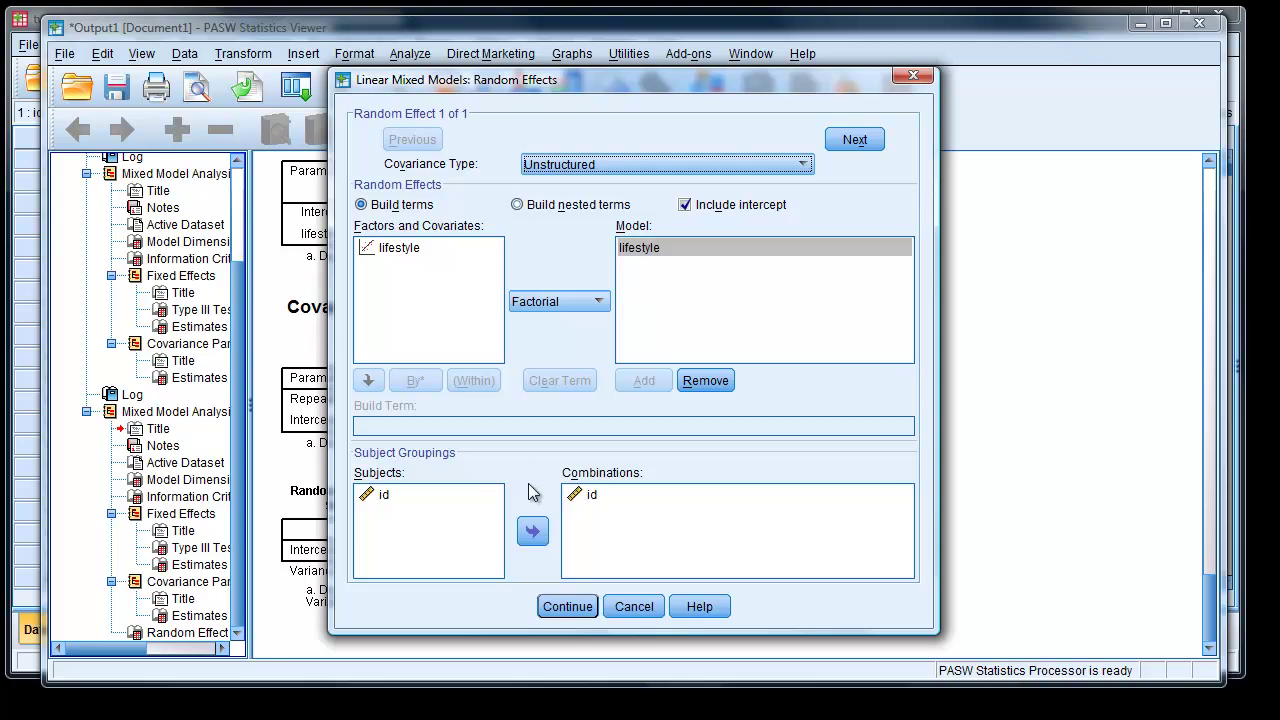
click(556, 607)
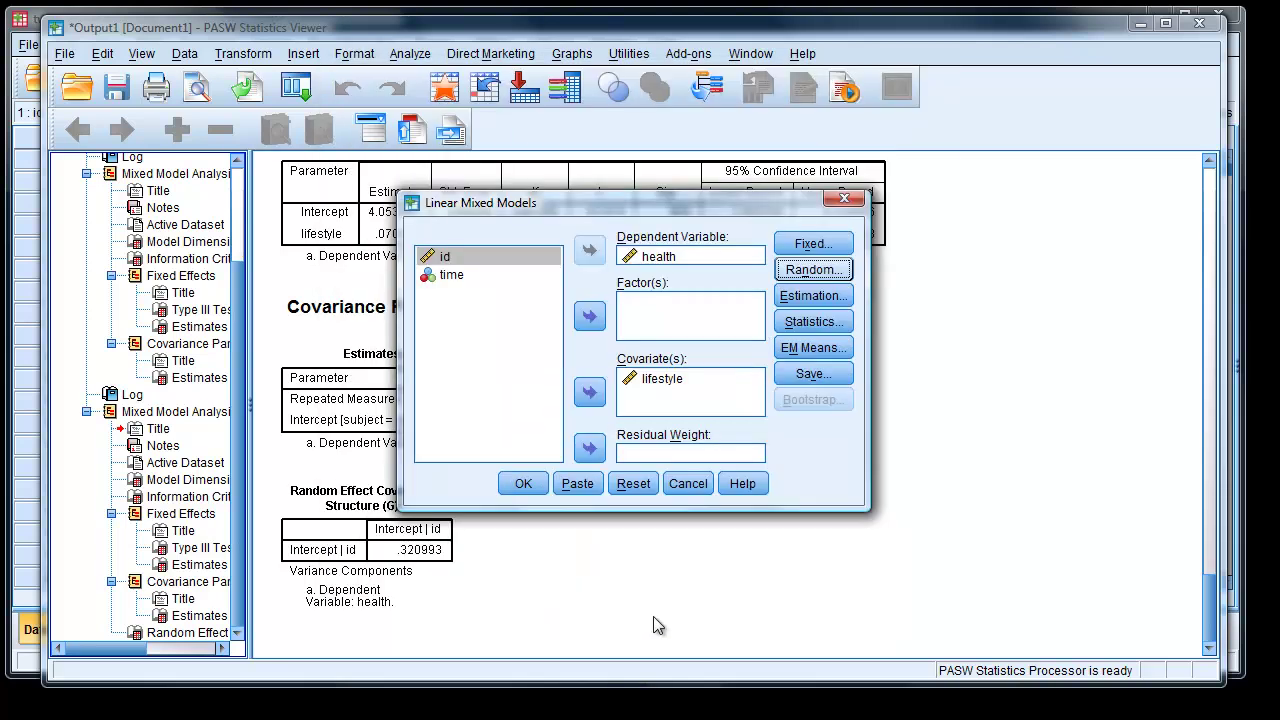
Keep parameter estimates and covariances of random effects as the model statistics and run the random slope model
click(813, 321)
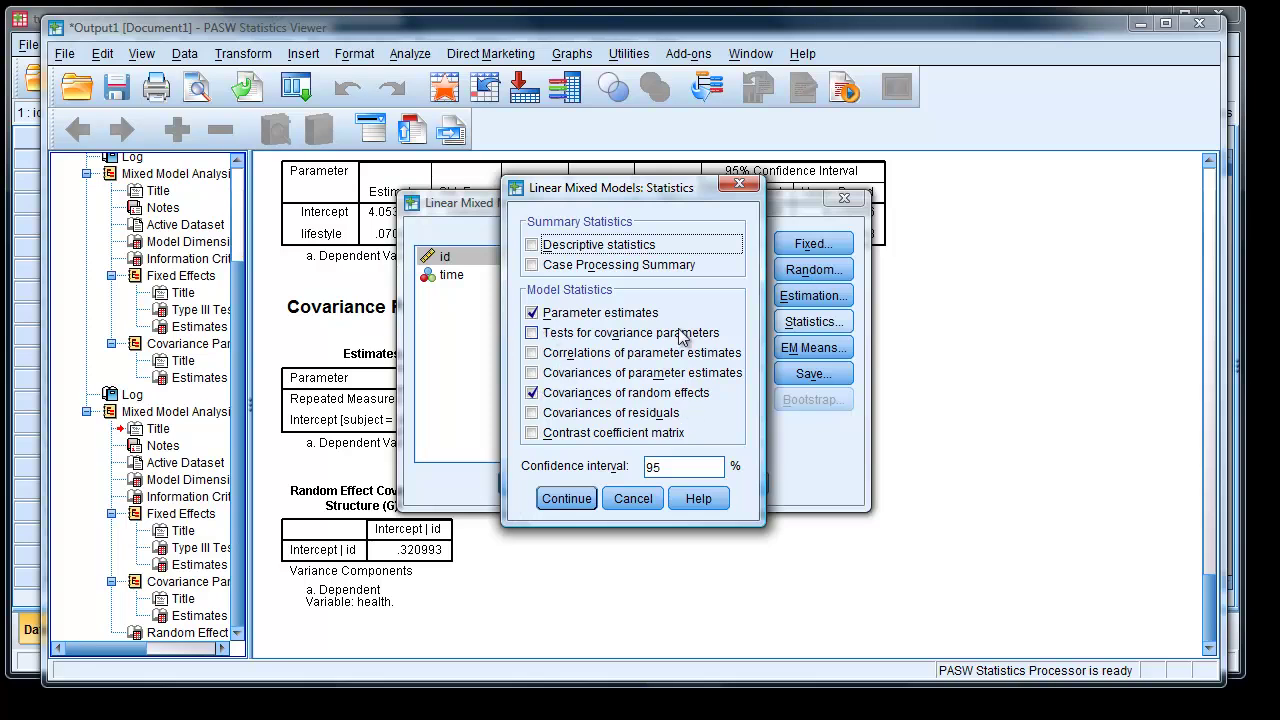
click(567, 500)
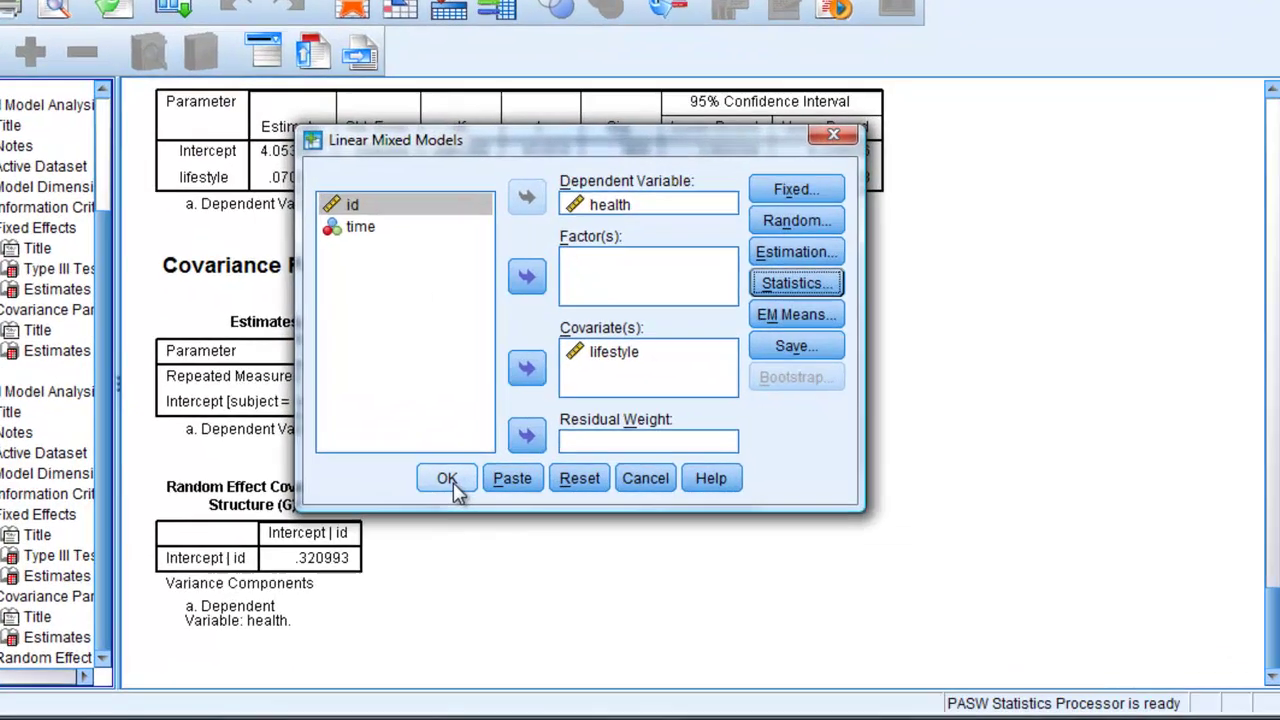
click(525, 480)
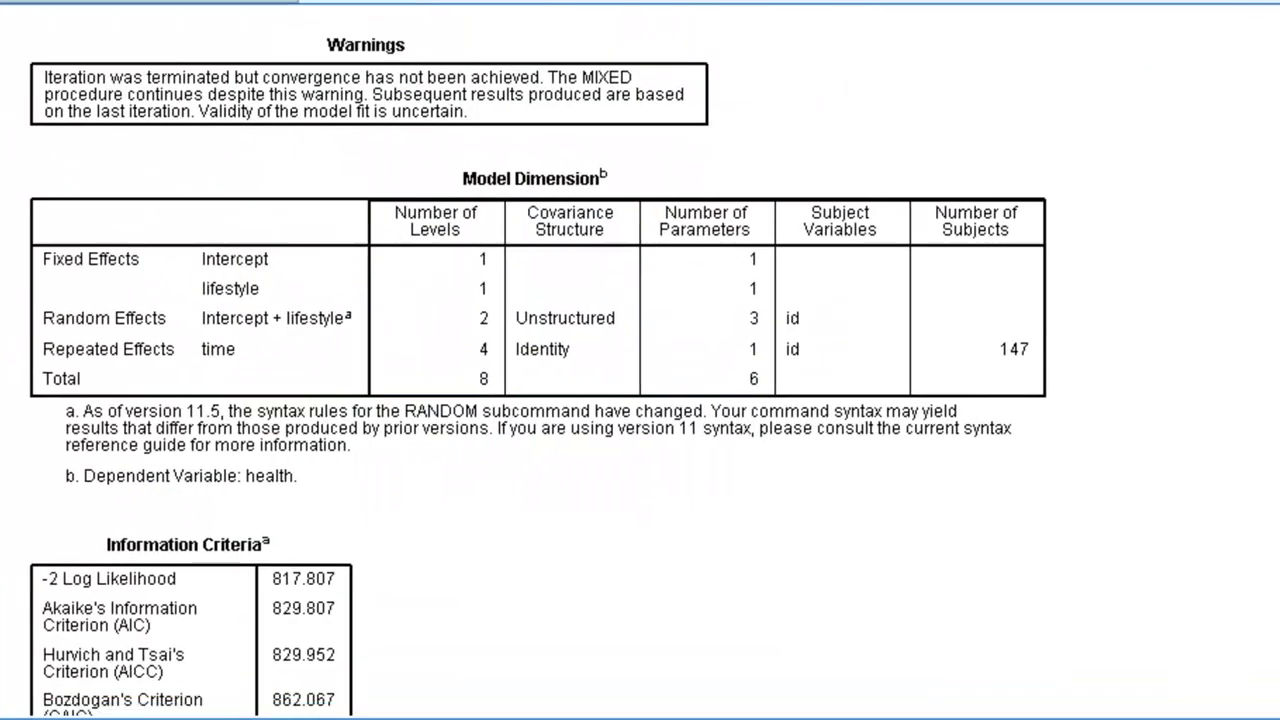
Read the Warnings box and the Model Dimension table of the random intercept and slope model
scroll(217, 255, up, 2)
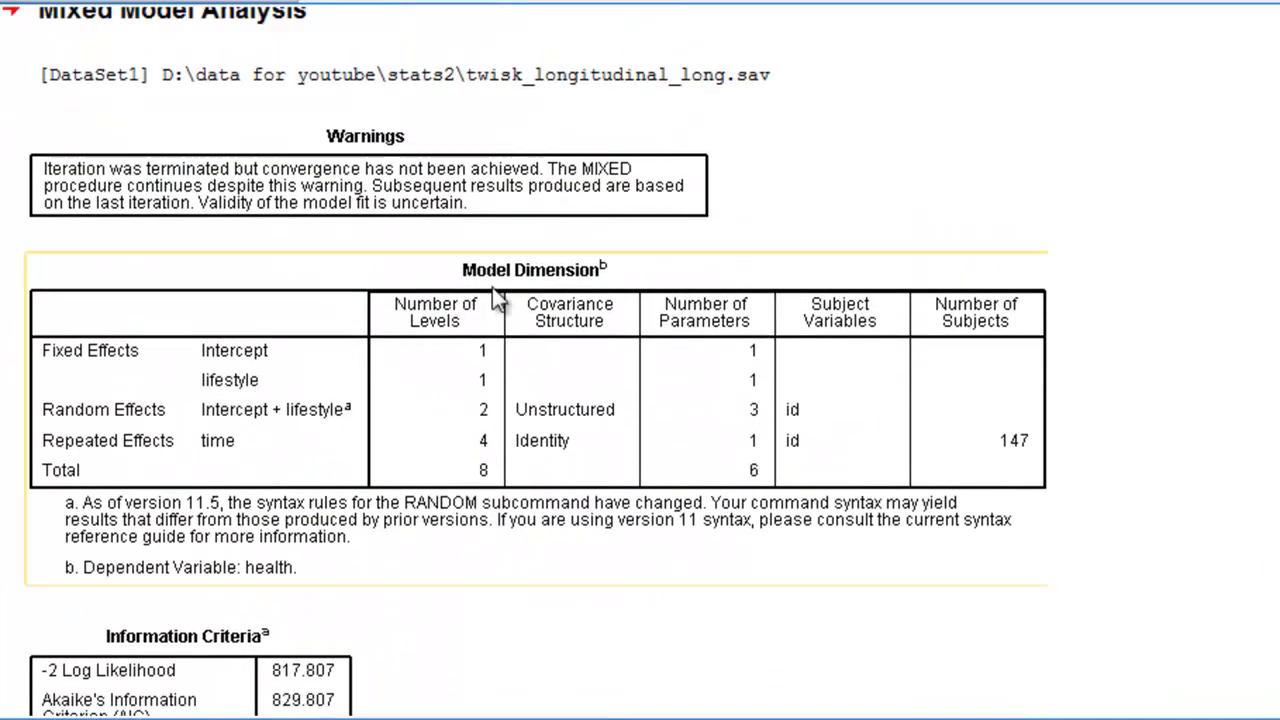
click(170, 210)
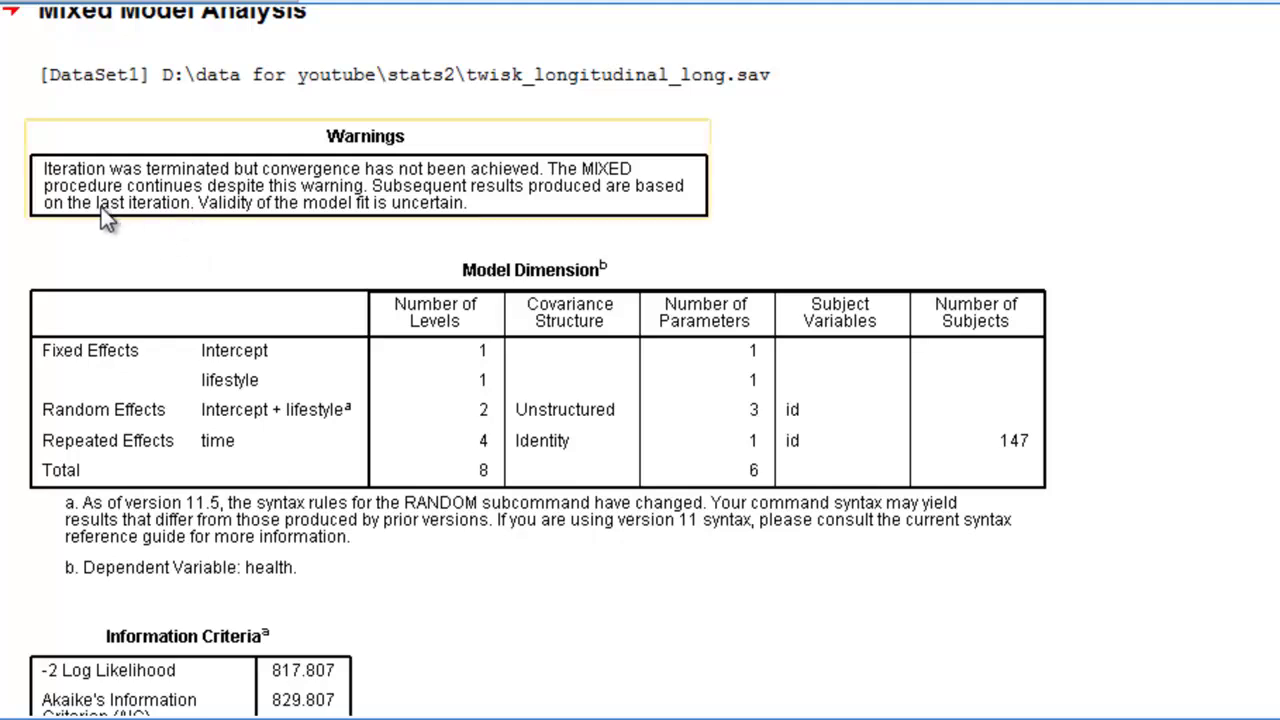
click(174, 101)
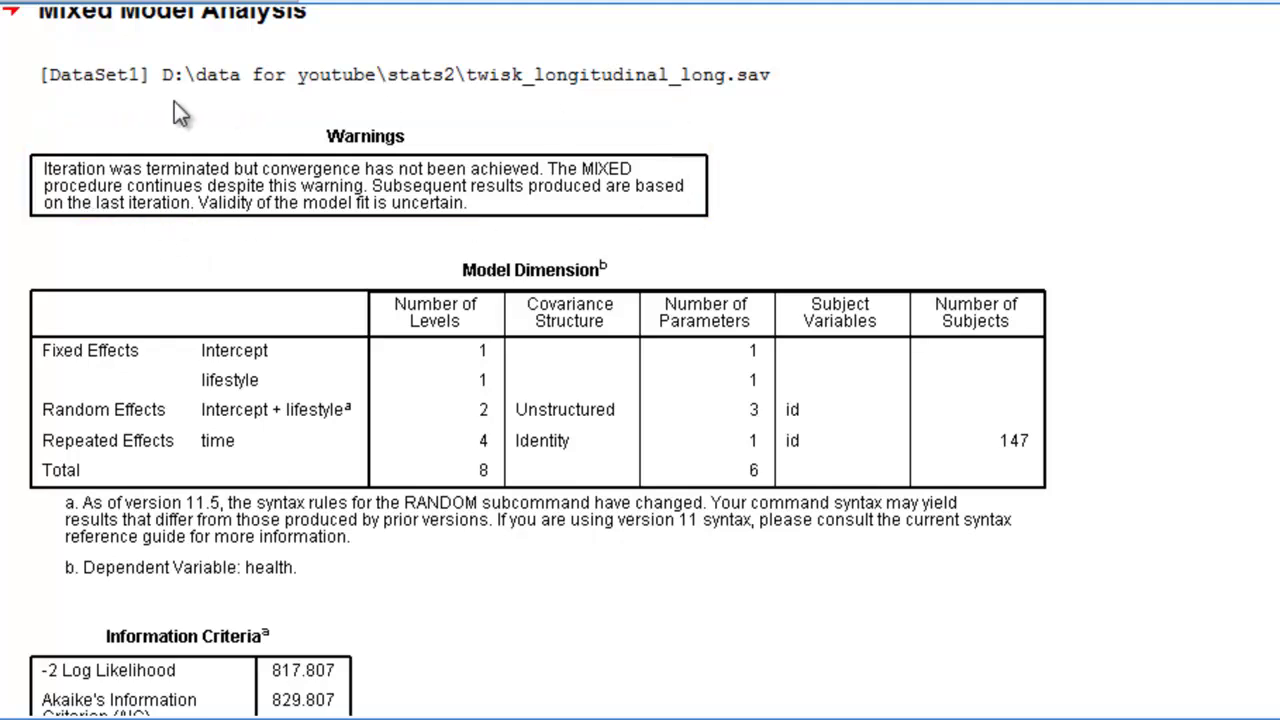
click(700, 263)
click(830, 214)
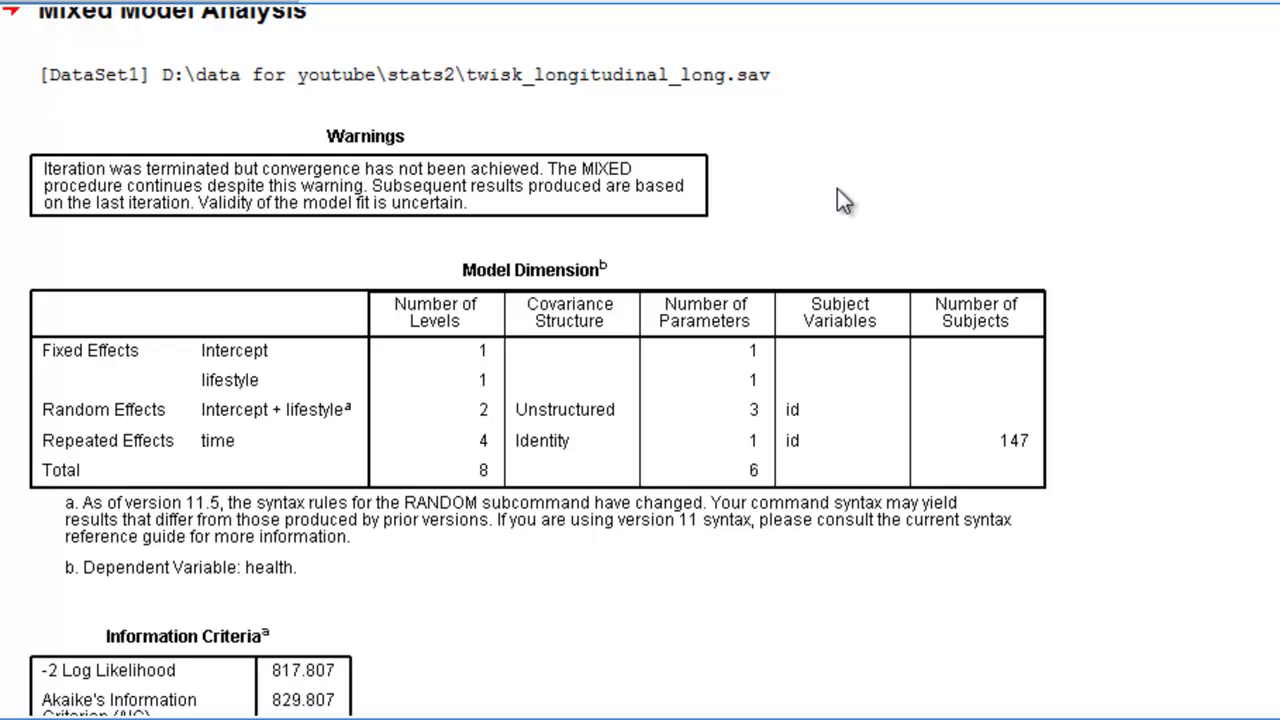
click(990, 338)
click(1117, 650)
click(553, 525)
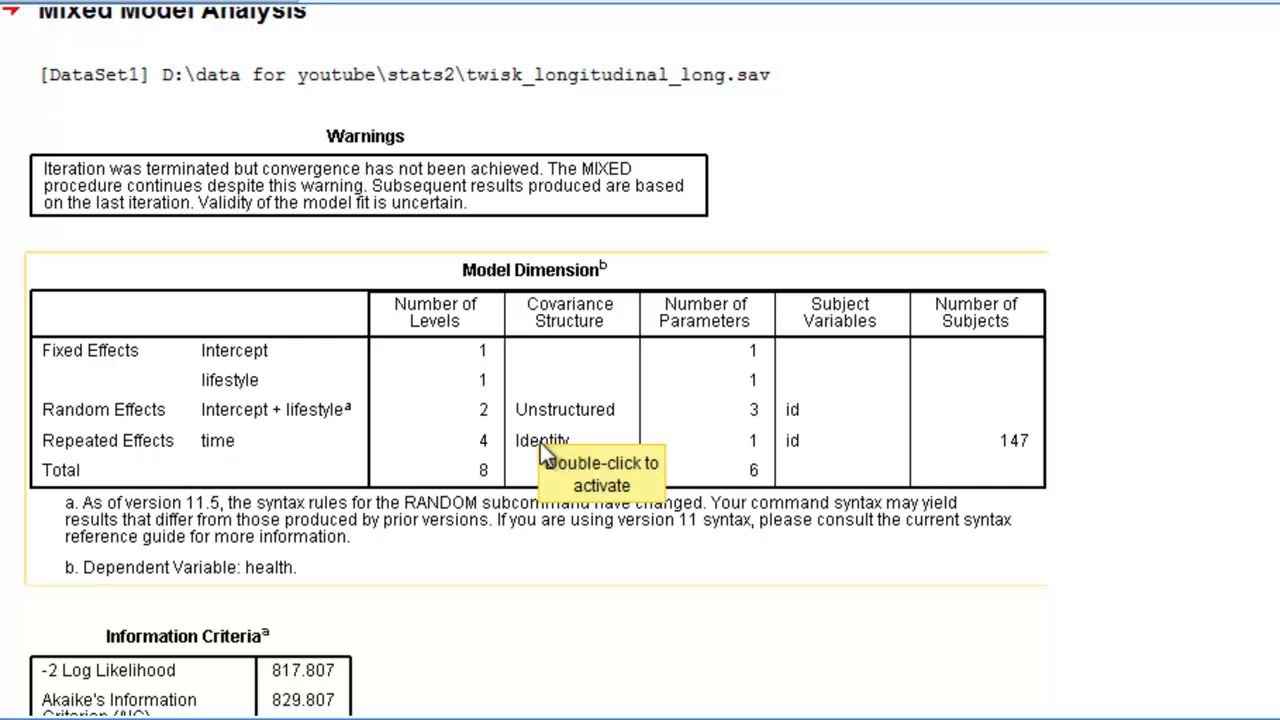
click(556, 576)
Compare the random slope model's -2 Log Likelihood with that of the random intercept model
scroll(557, 578, down, 5)
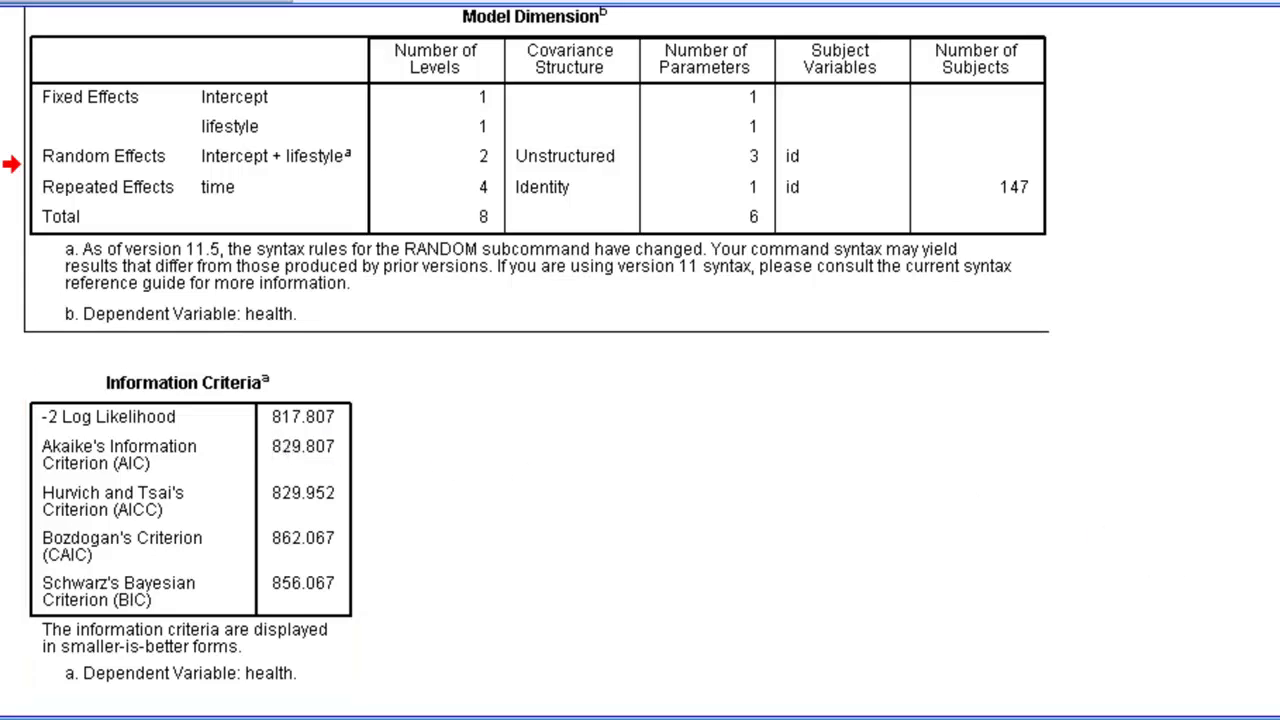
scroll(540, 360, up, 15)
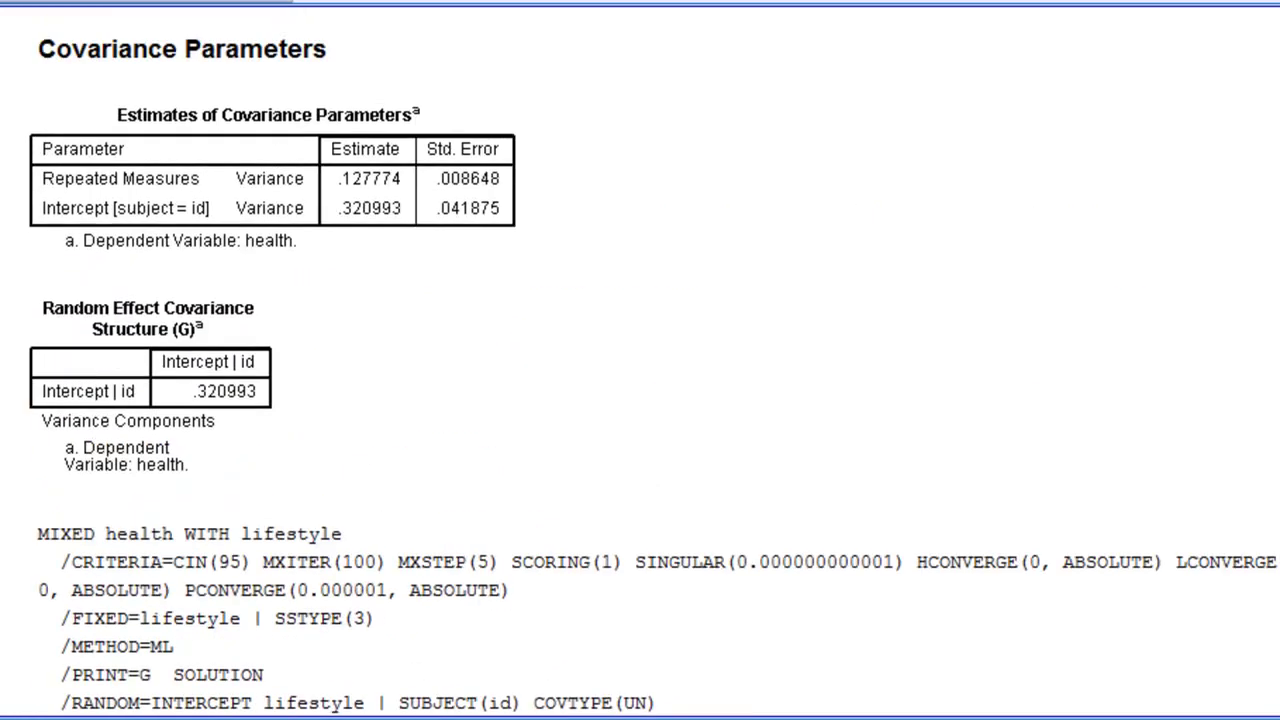
scroll(540, 360, up, 8)
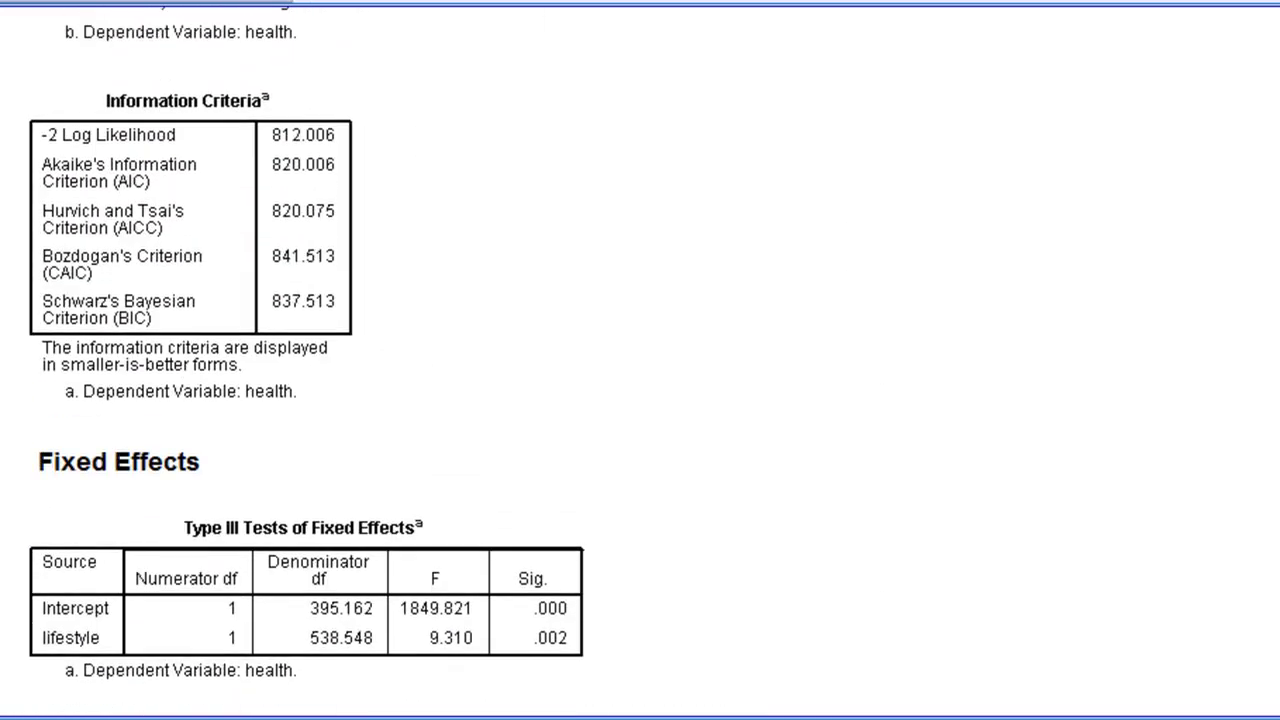
scroll(540, 360, down, 20)
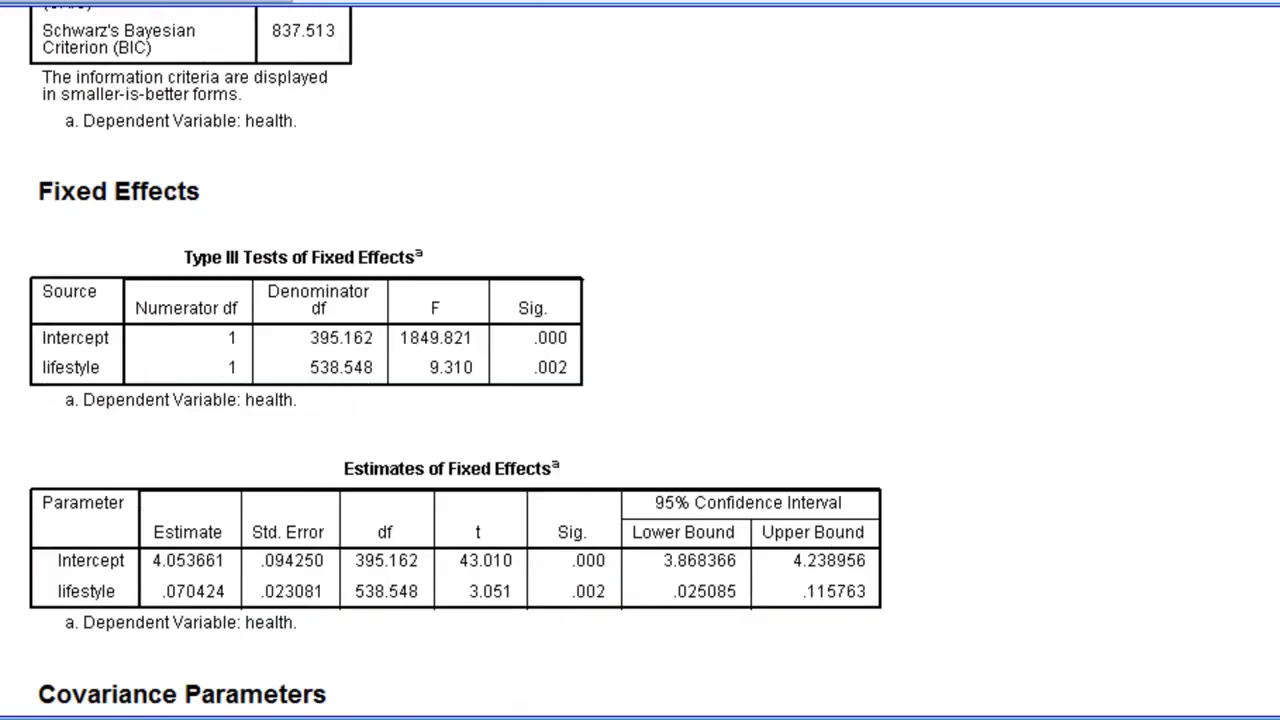
scroll(540, 360, down, 11)
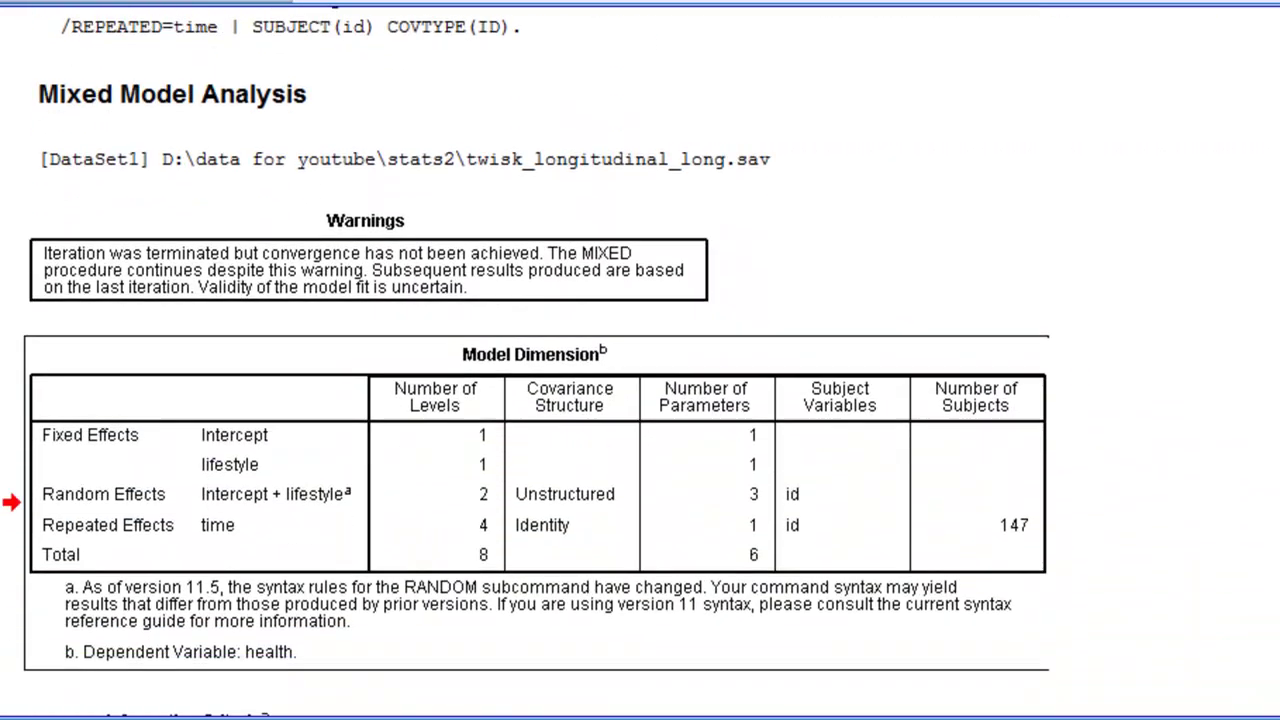
scroll(363, 249, down, 6)
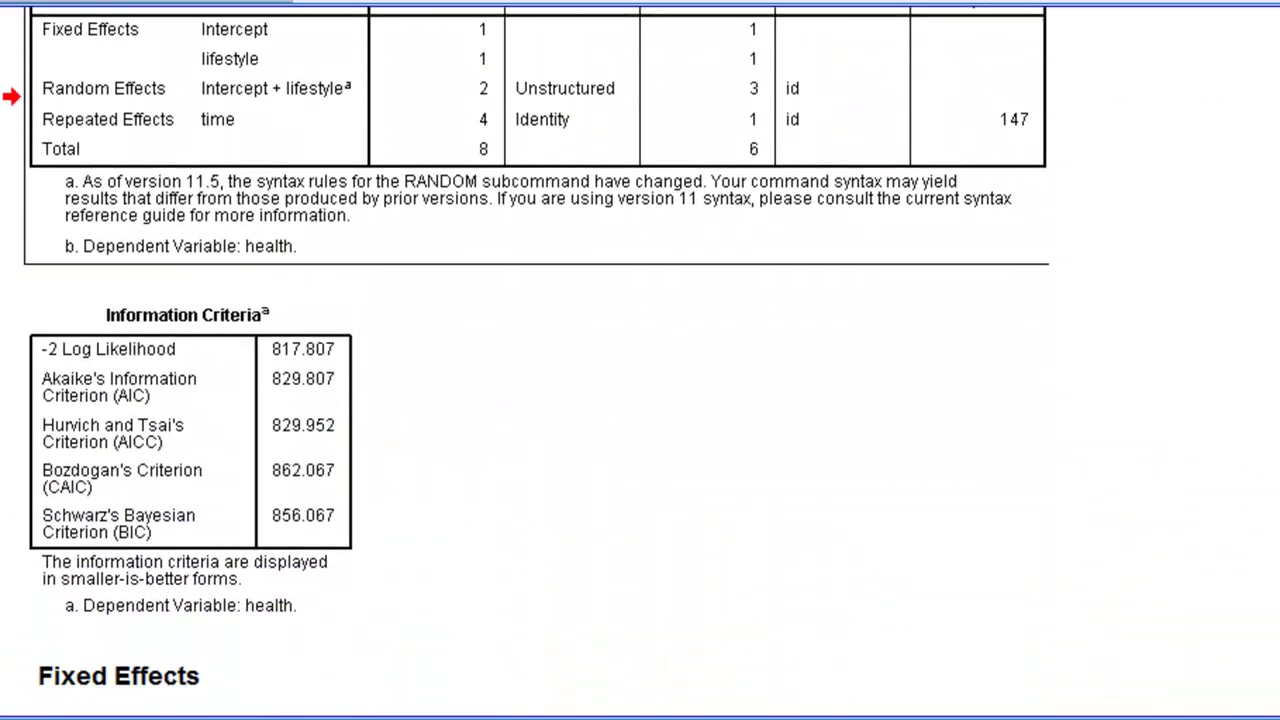
Compare the fixed effect estimates and standard errors for lifestyle between the random slope and random intercept models
scroll(455, 362, down, 7)
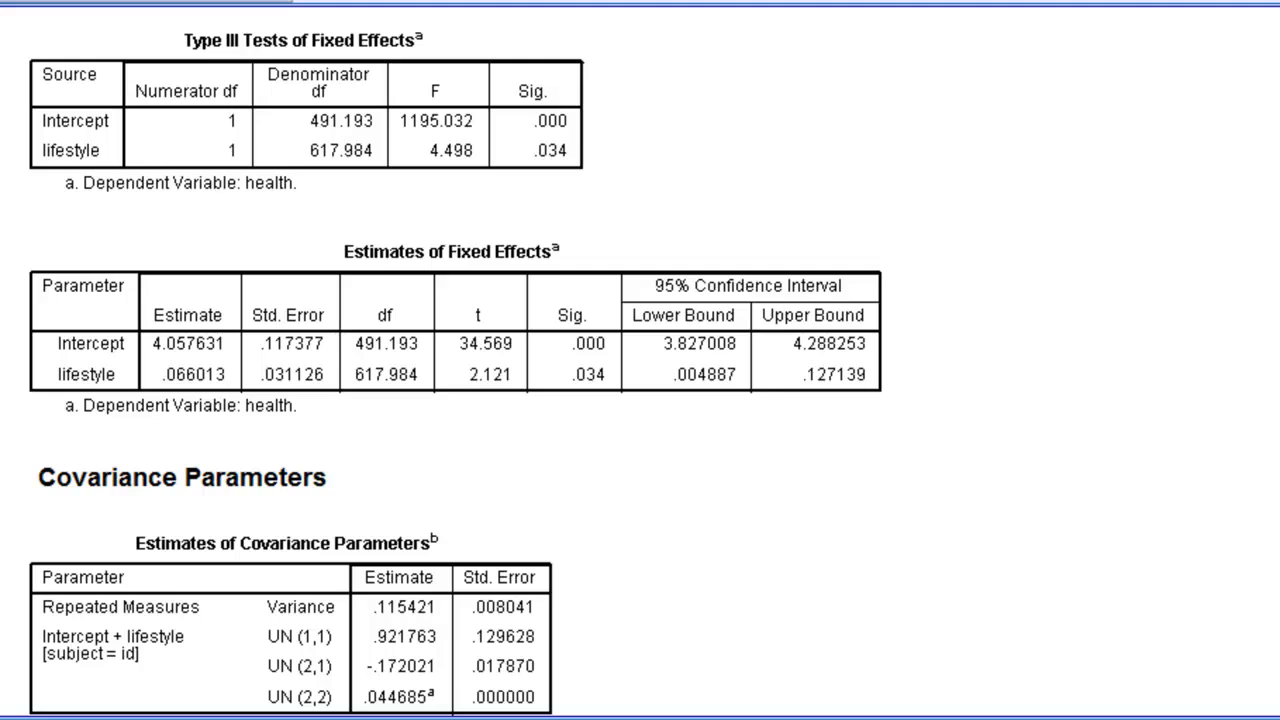
scroll(640, 360, up, 15)
scroll(526, 361, up, 12)
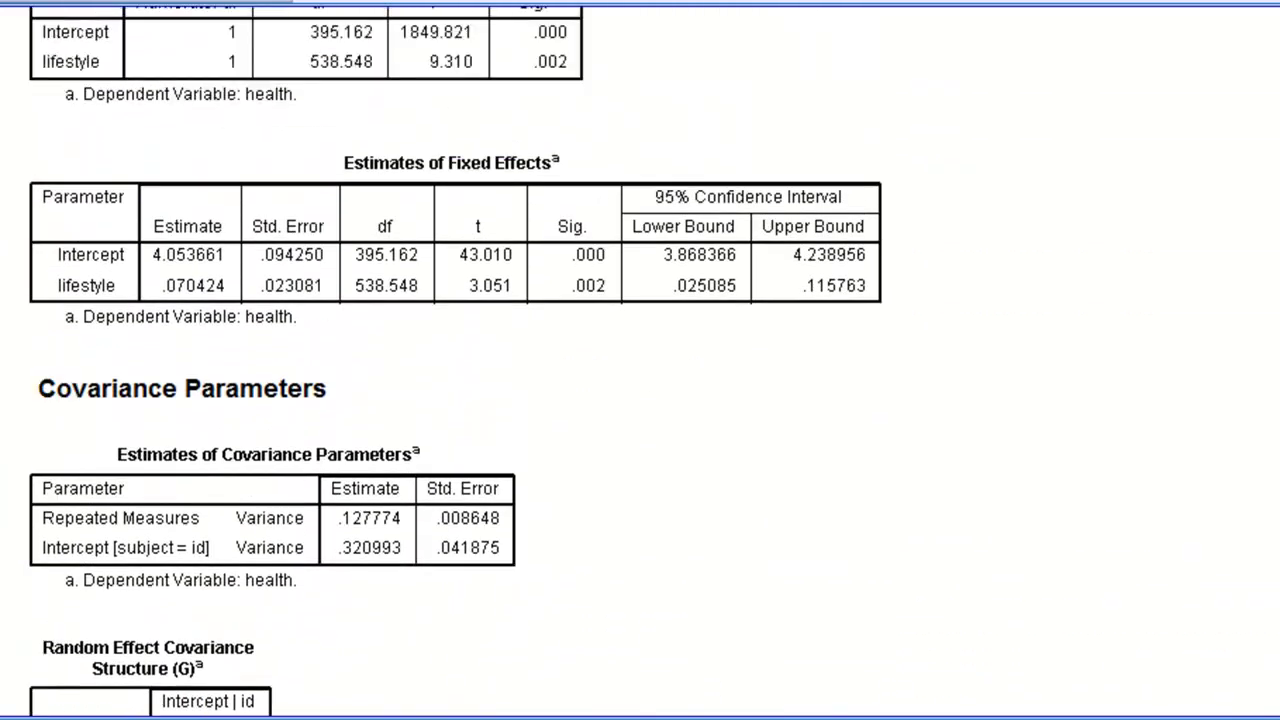
scroll(345, 390, up, 1)
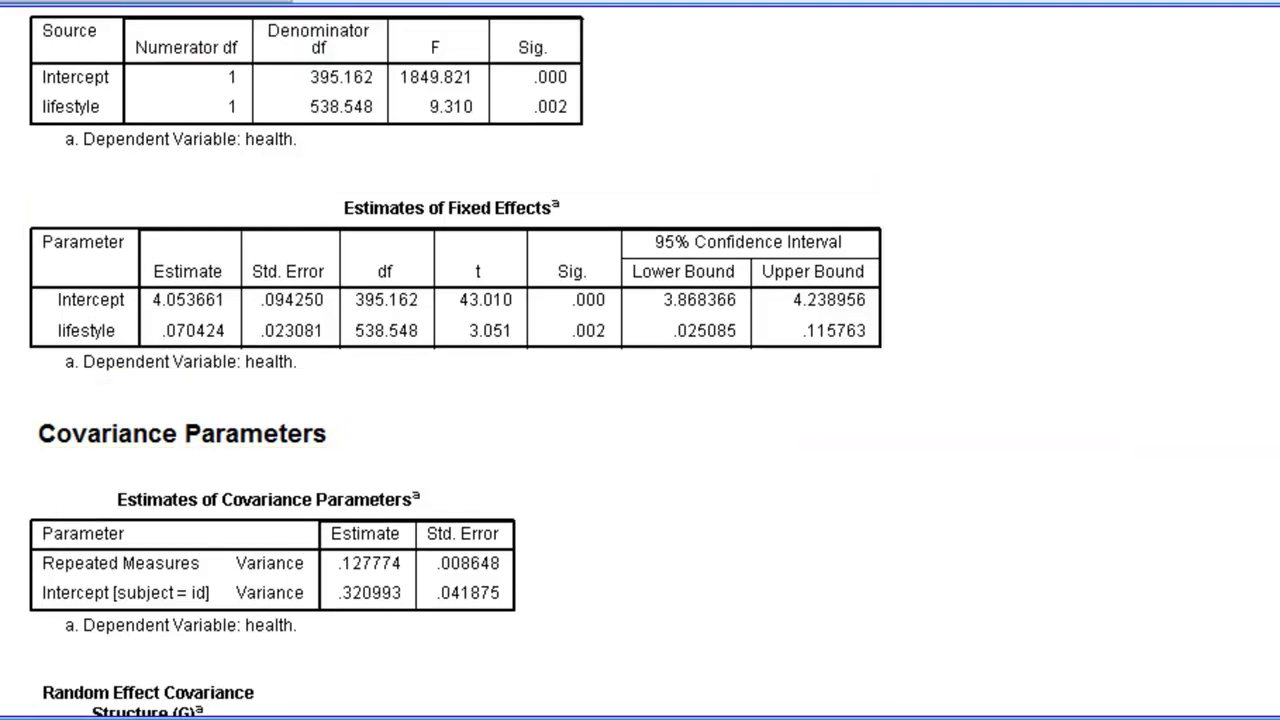
scroll(455, 360, down, 12)
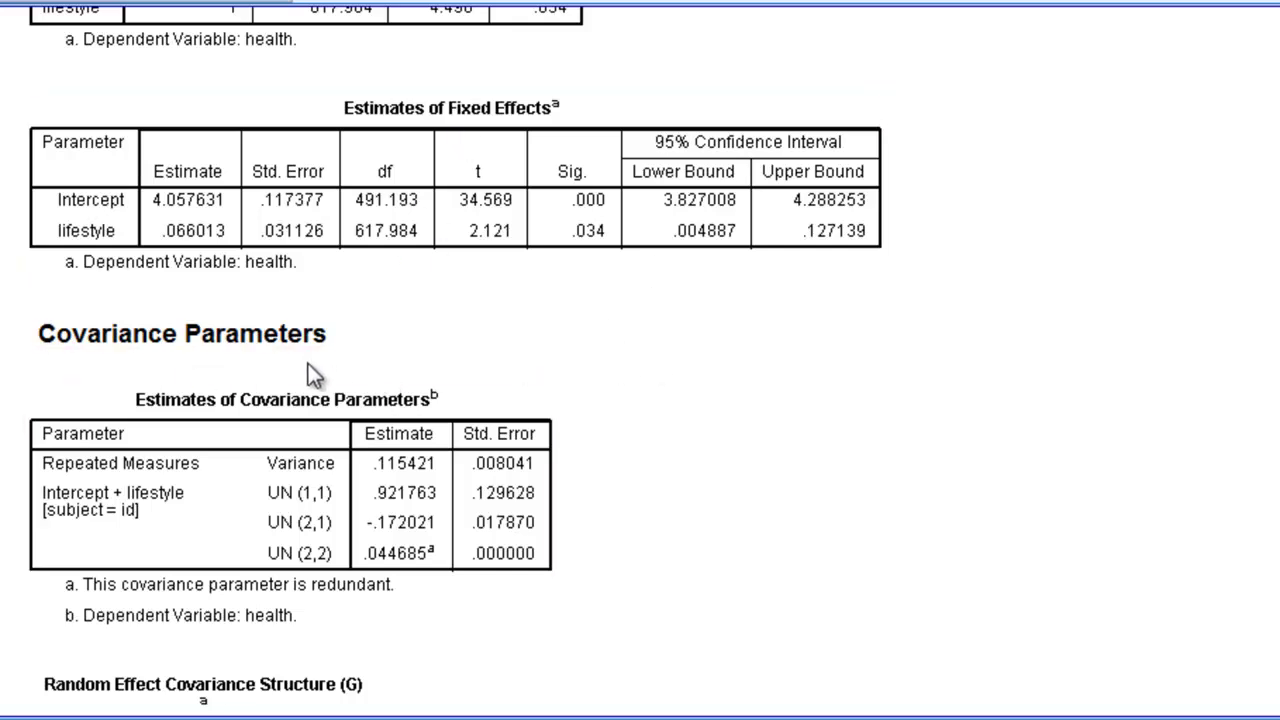
Examine the random slope model's covariance parameter estimates, their footnotes and the random effect covariance structure matrix
scroll(455, 360, down, 3)
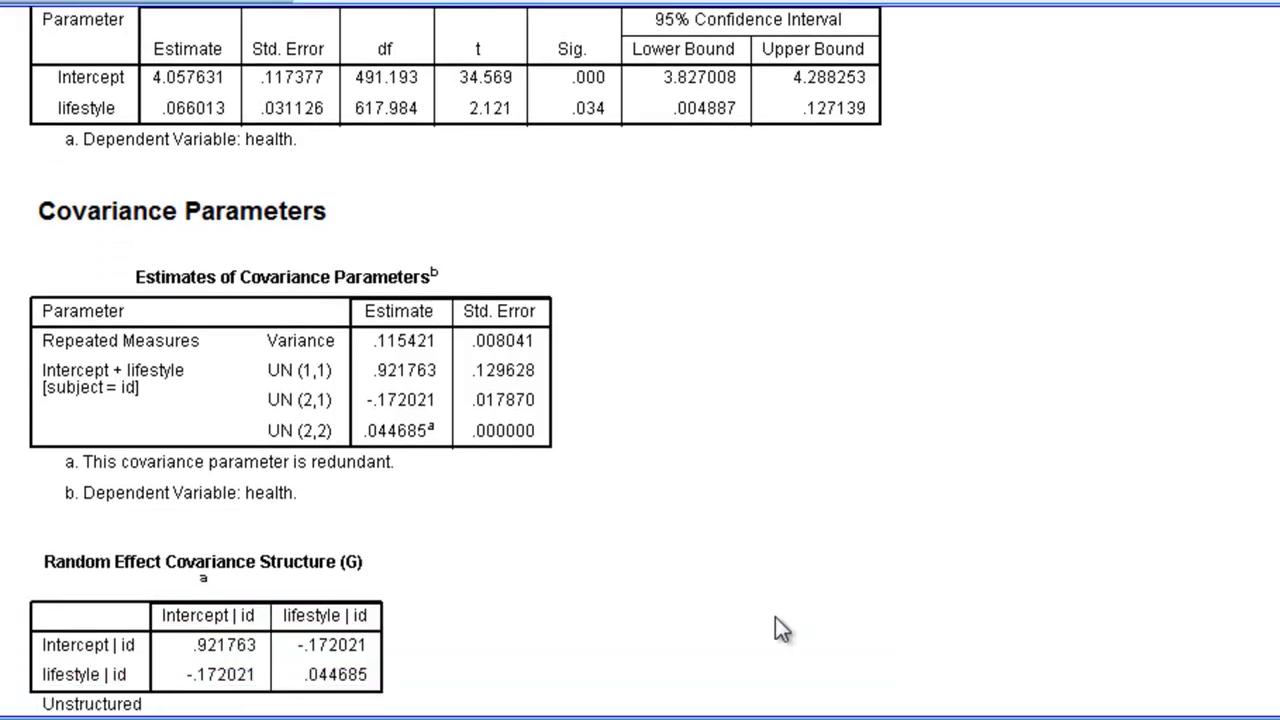
click(311, 461)
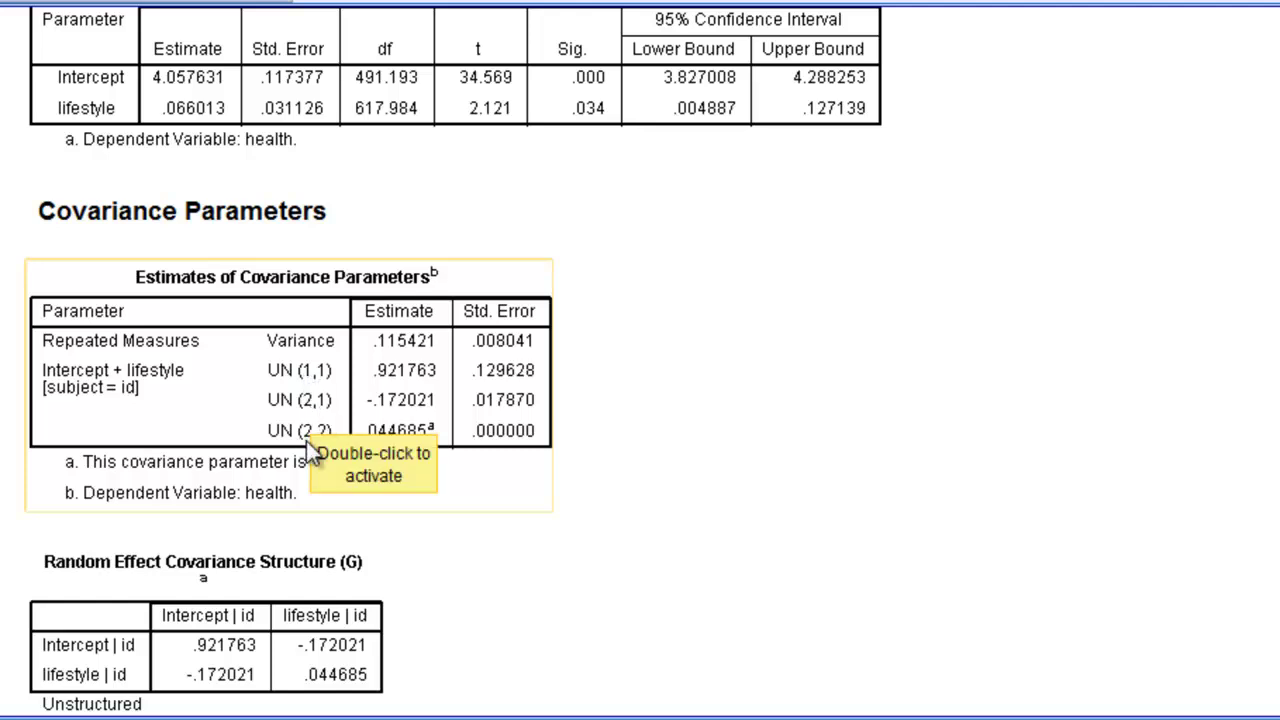
click(829, 601)
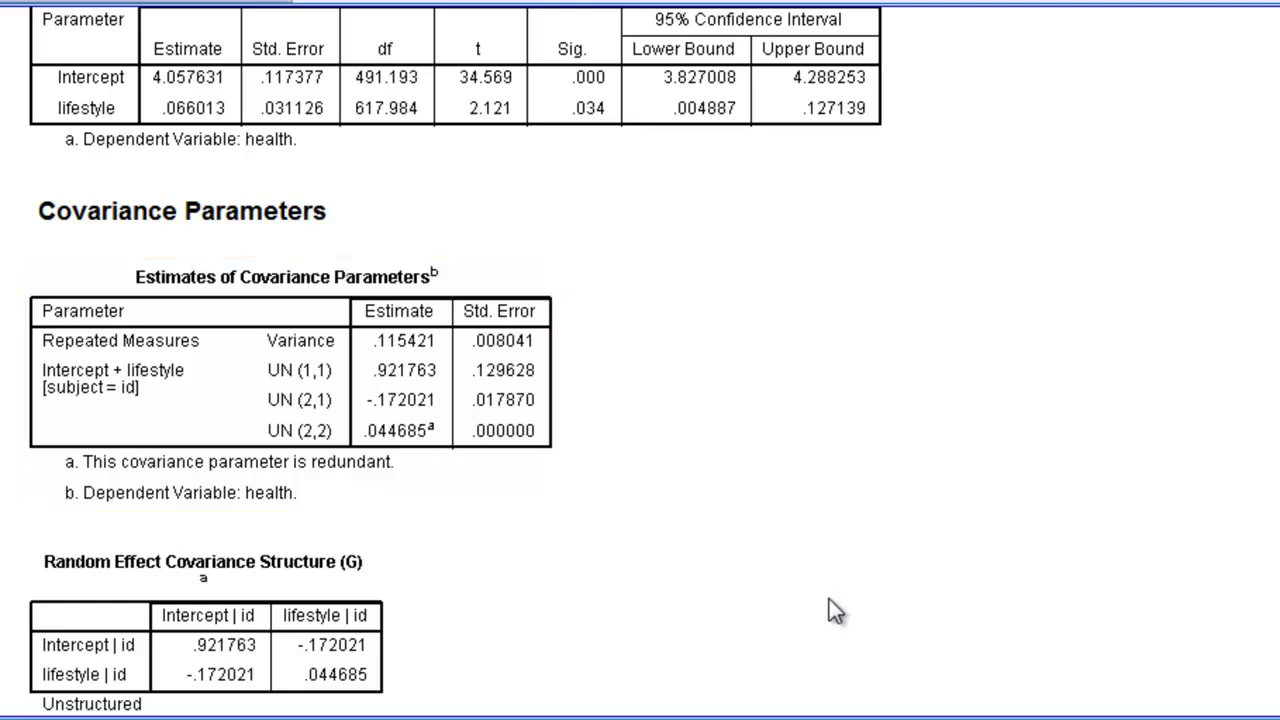
click(120, 698)
click(70, 537)
scroll(455, 360, down, 2)
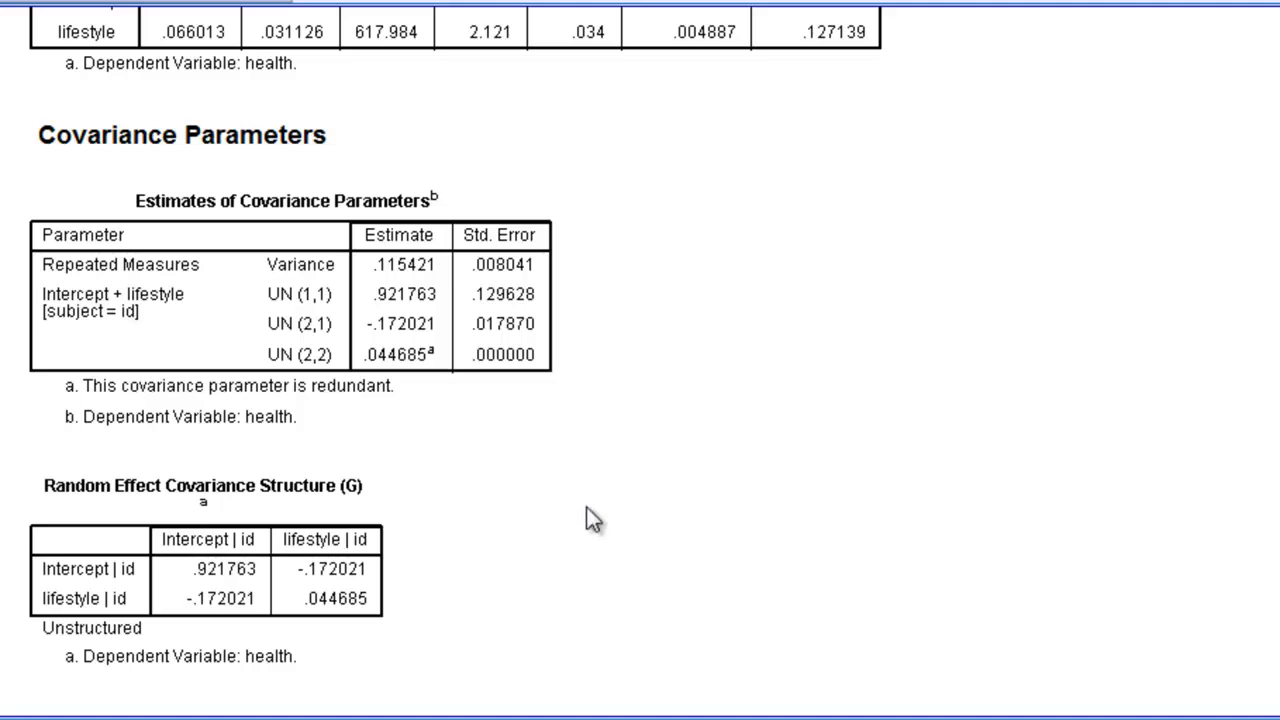
scroll(591, 503, down, 1)
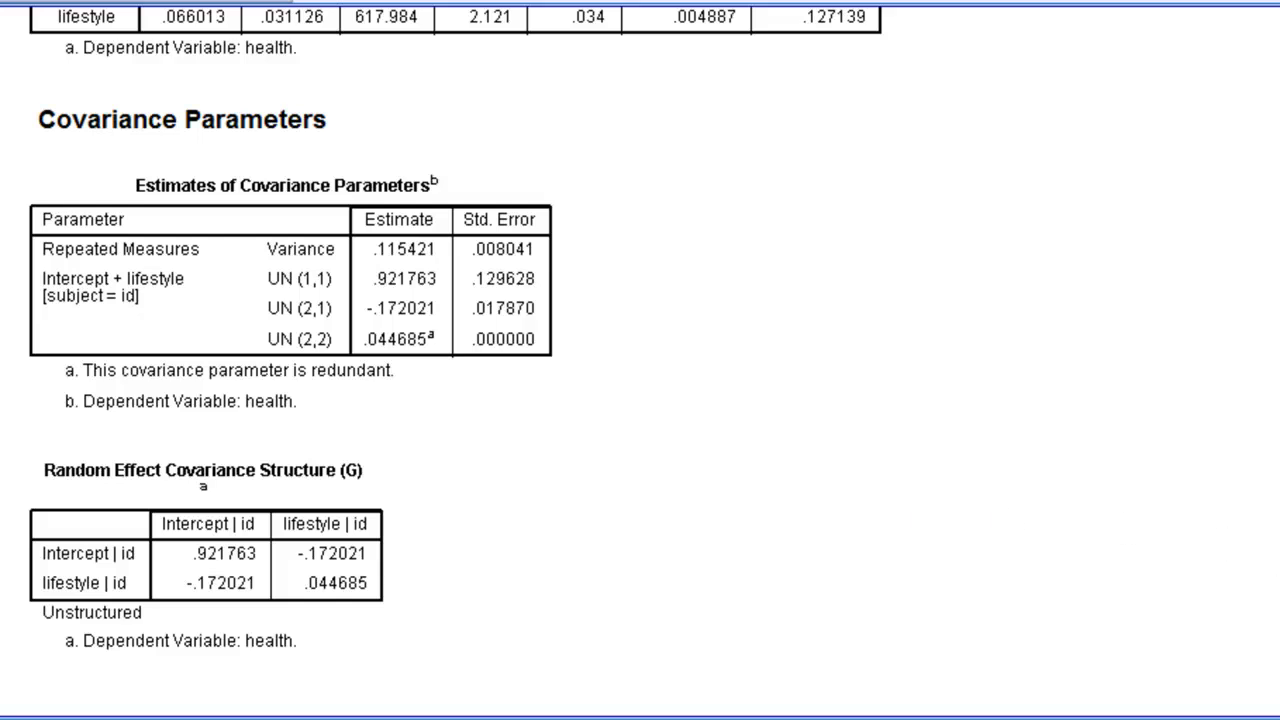
scroll(455, 345, up, 10)
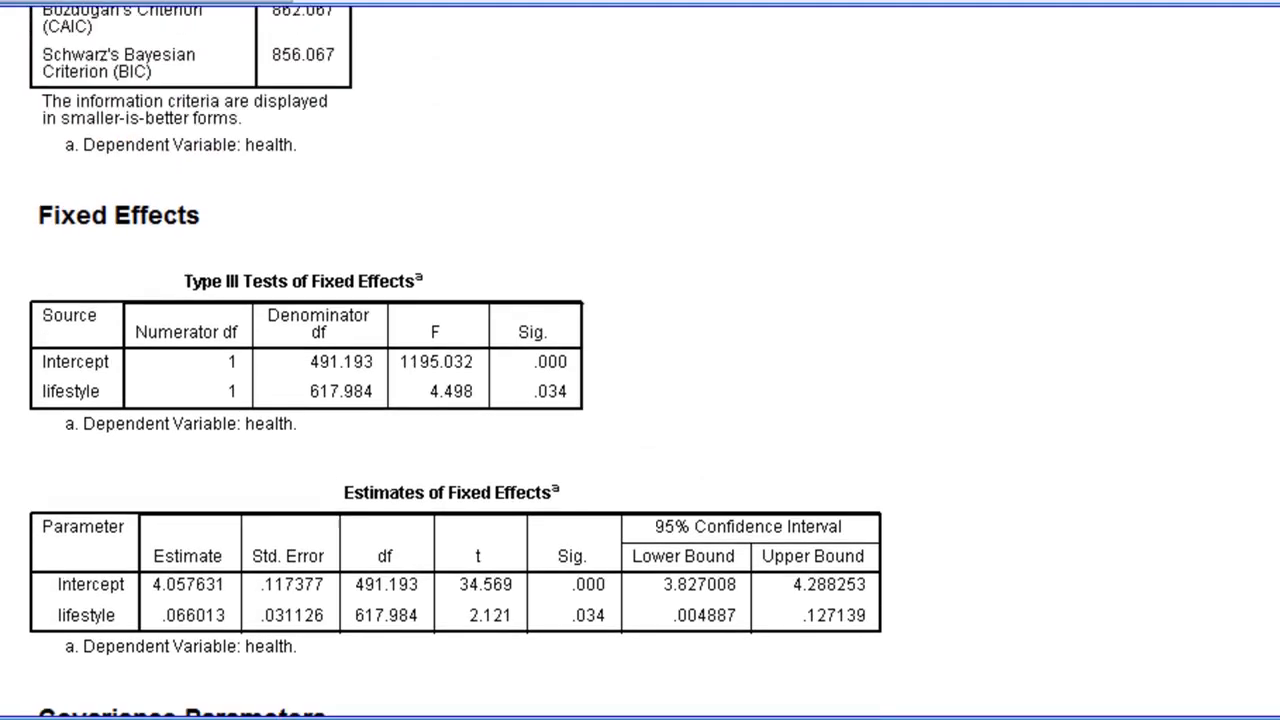
Compare the total number of parameters in the Model Dimension tables of the random slope and random intercept models
scroll(455, 360, up, 1)
scroll(455, 360, up, 8)
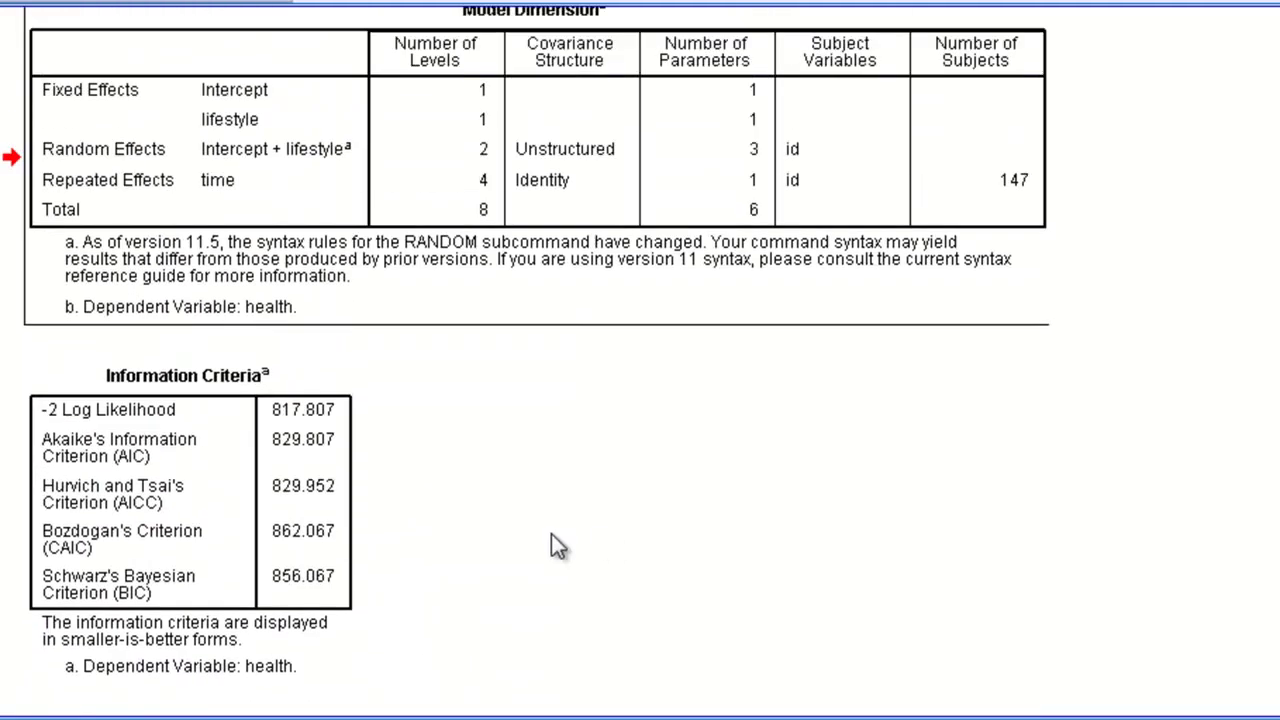
click(893, 110)
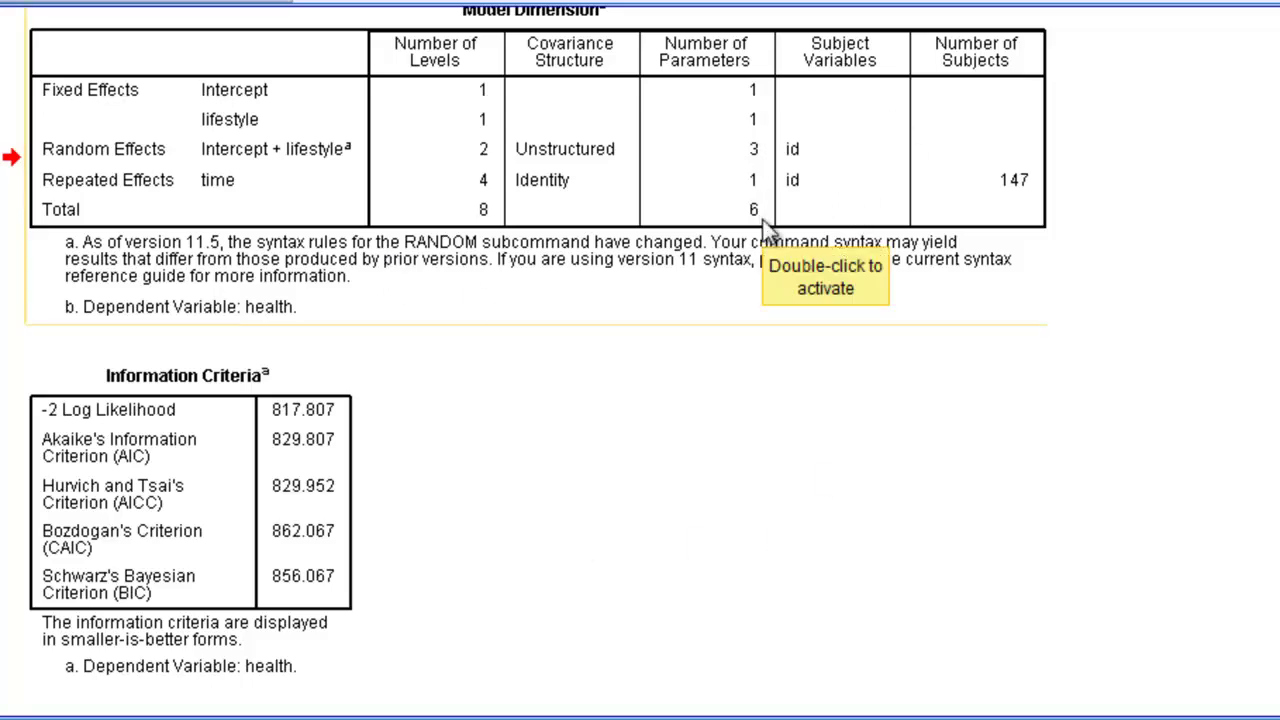
scroll(765, 228, up, 15)
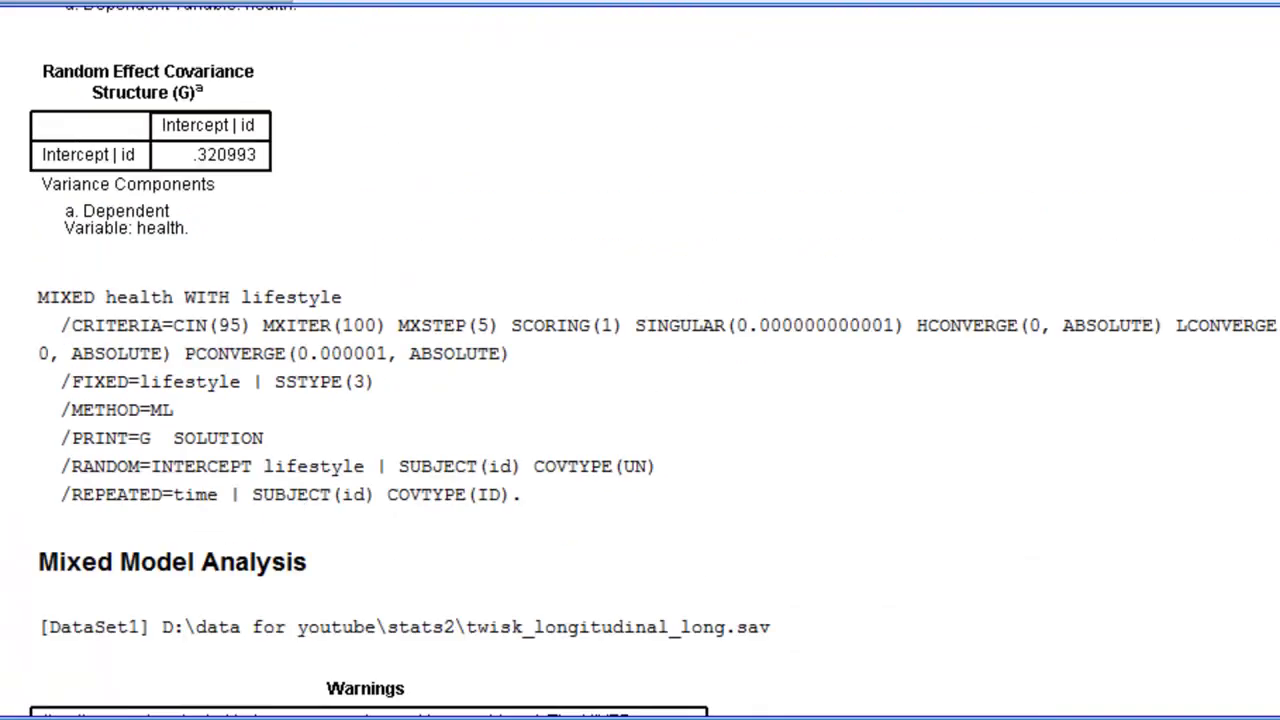
scroll(455, 360, up, 5)
scroll(640, 360, up, 13)
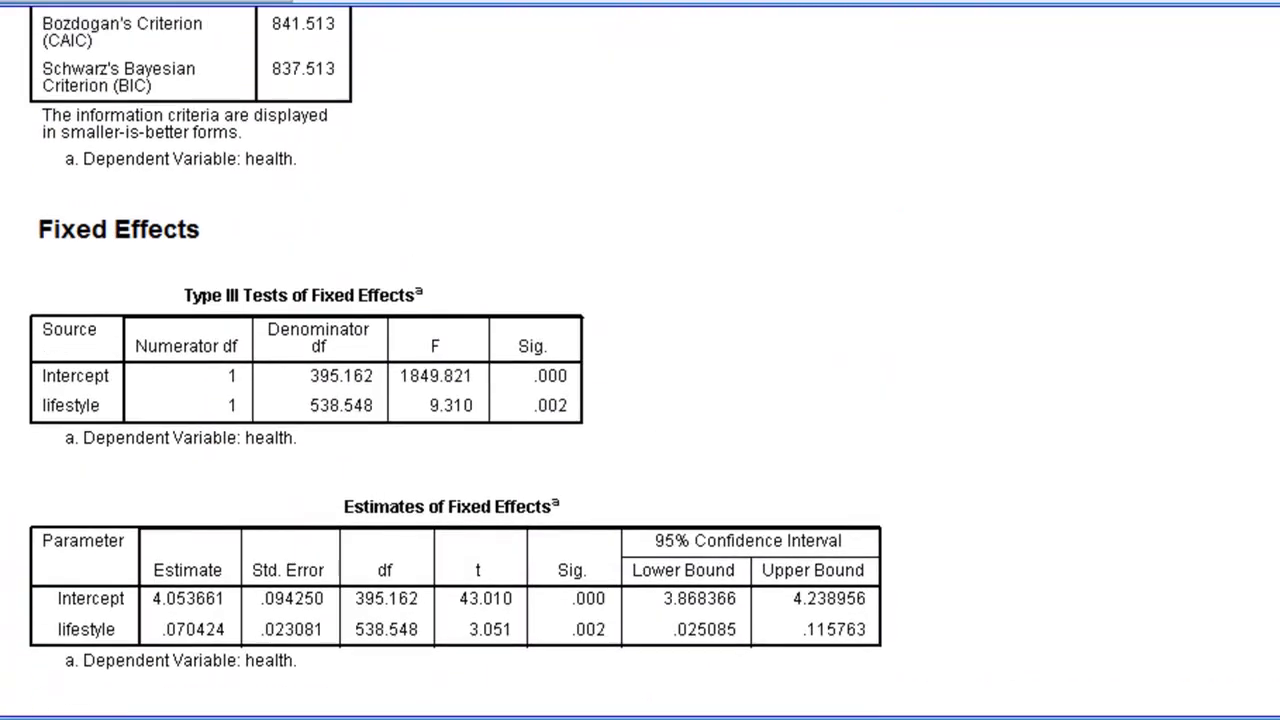
click(688, 384)
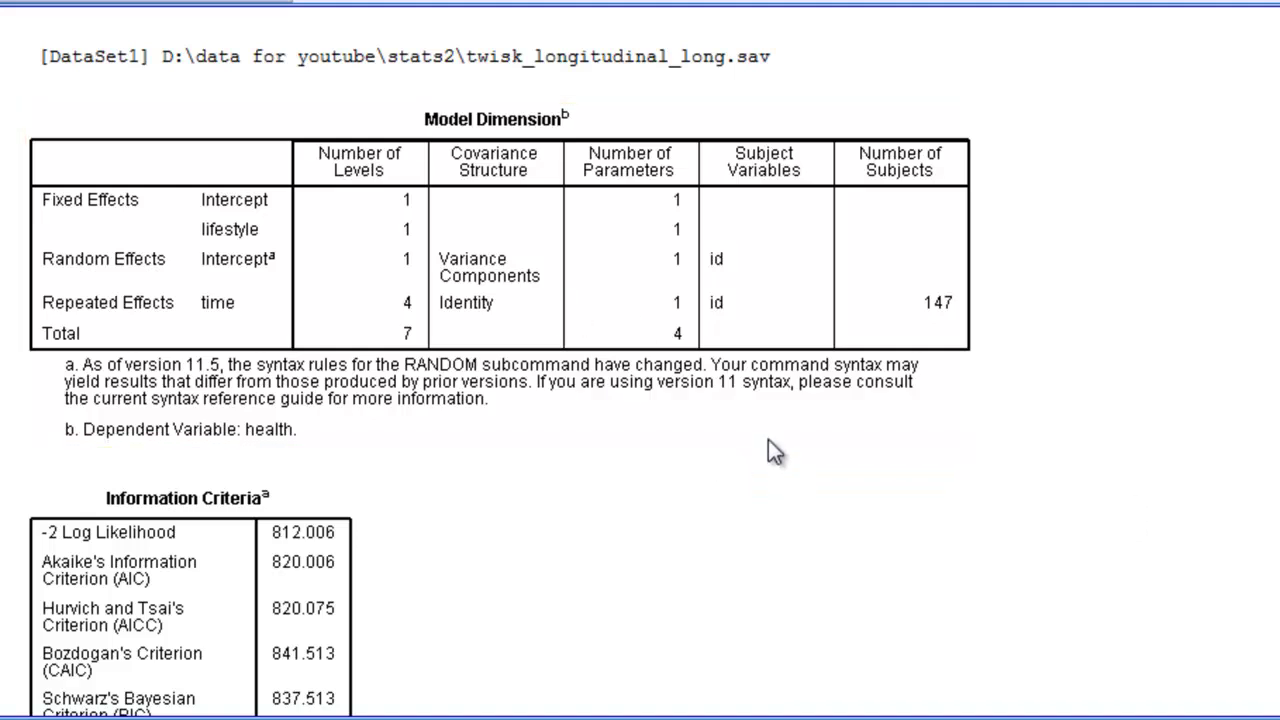
scroll(500, 366, down, 4)
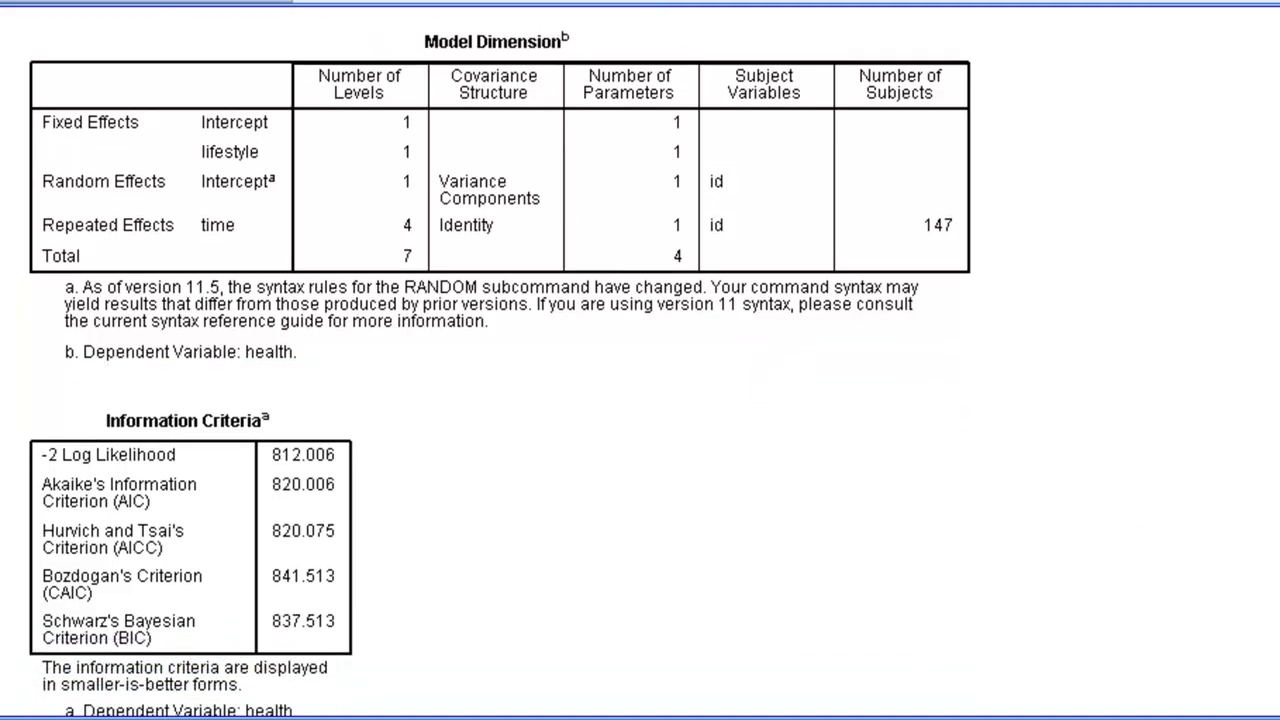
Compare the information criteria of the random intercept model with those of the random intercept and slope model
scroll(500, 366, down, 2)
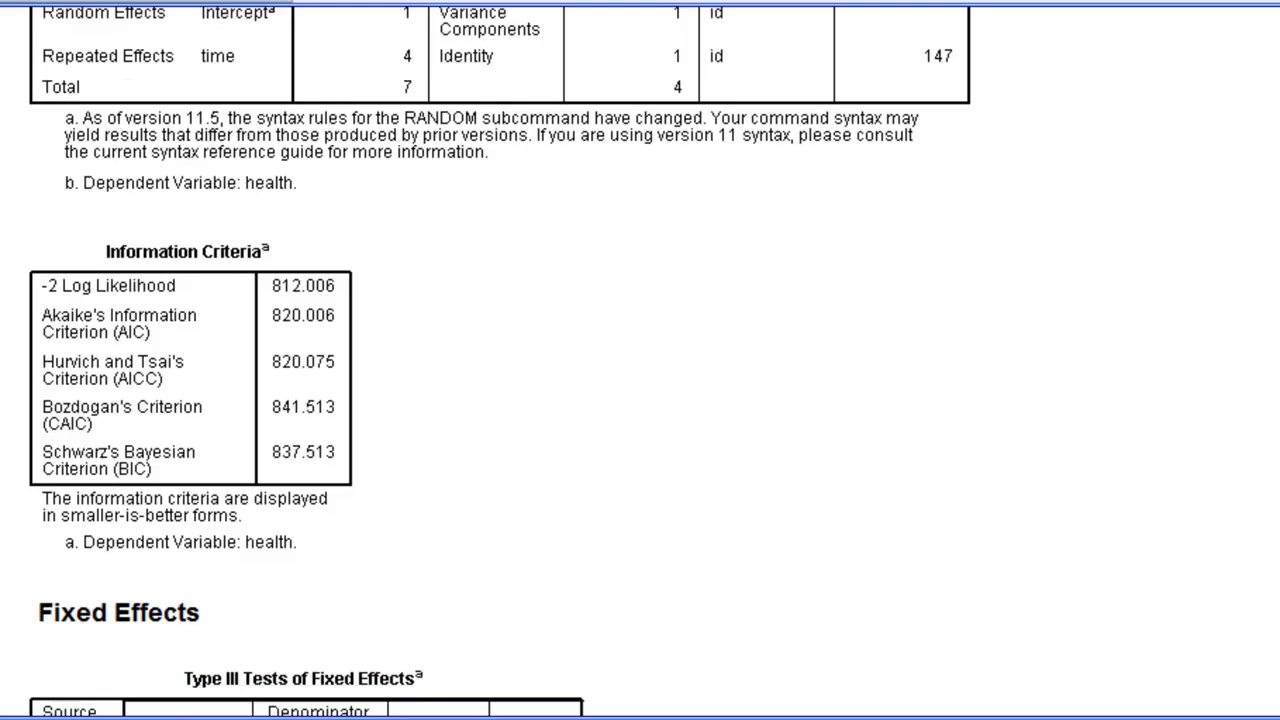
scroll(634, 328, down, 1)
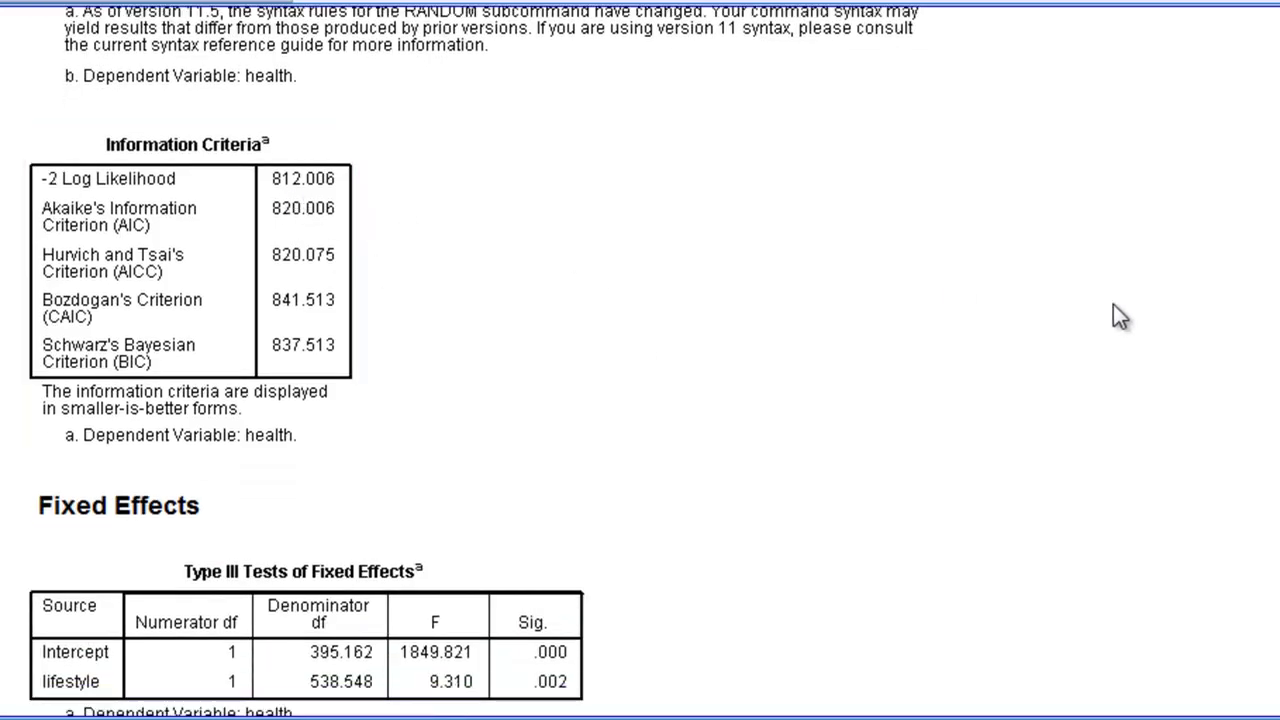
scroll(474, 360, down, 10)
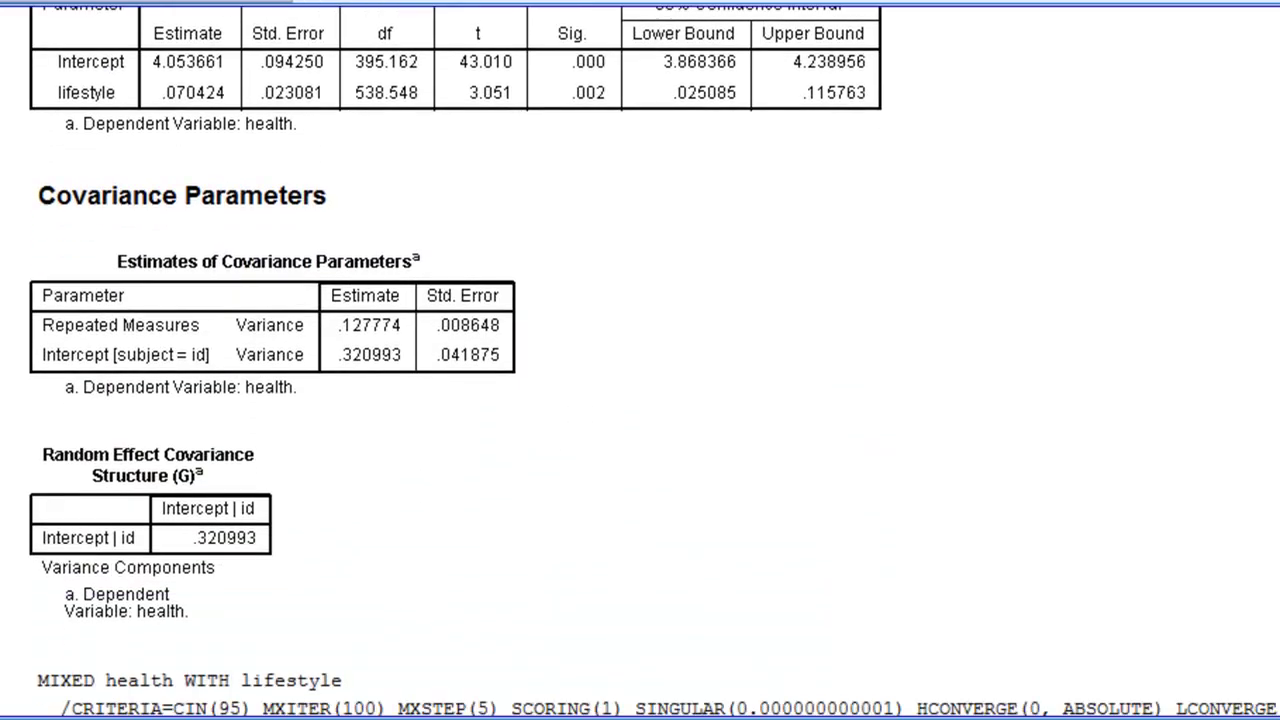
scroll(640, 360, down, 9)
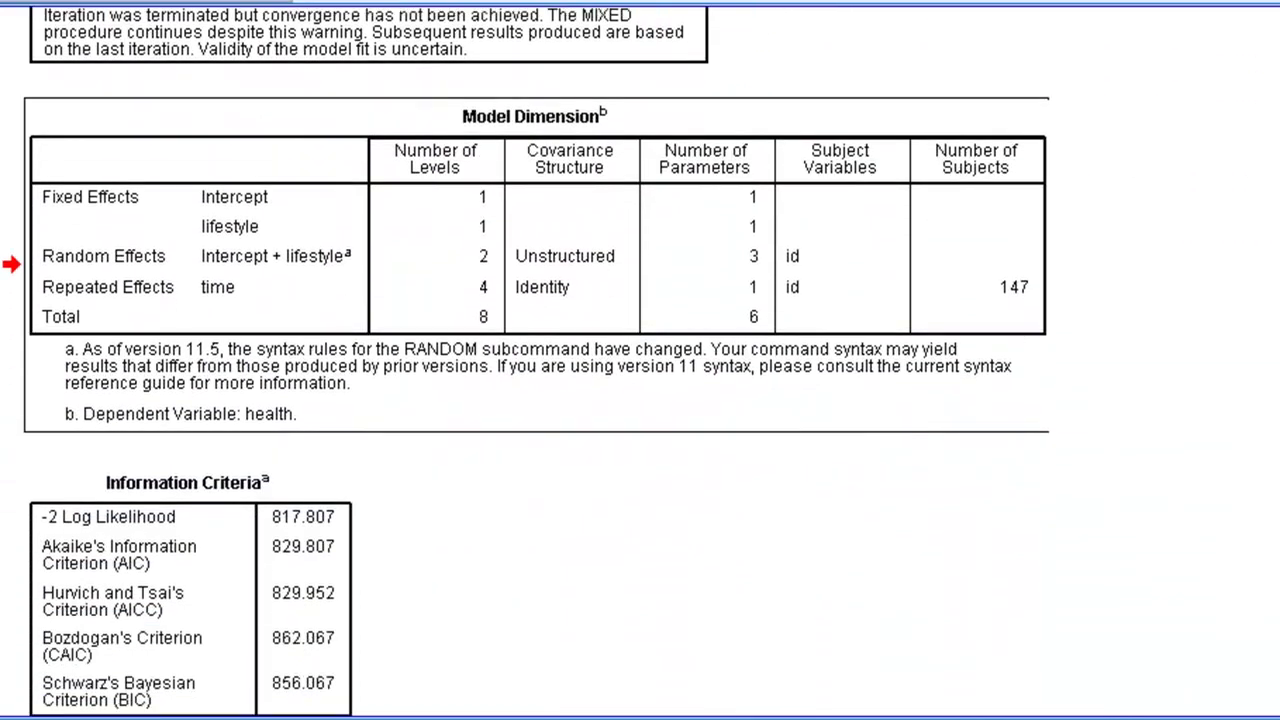
scroll(640, 360, down, 4)
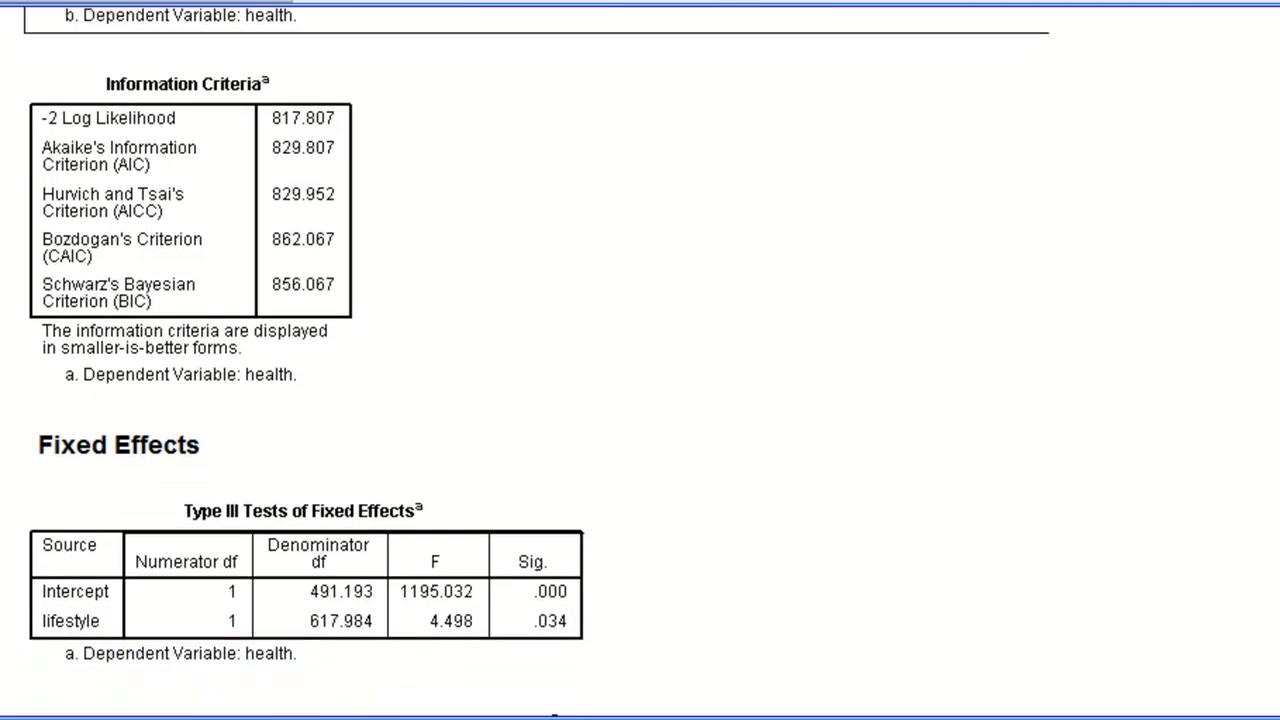
scroll(640, 360, down, 1)
scroll(640, 360, up, 3)
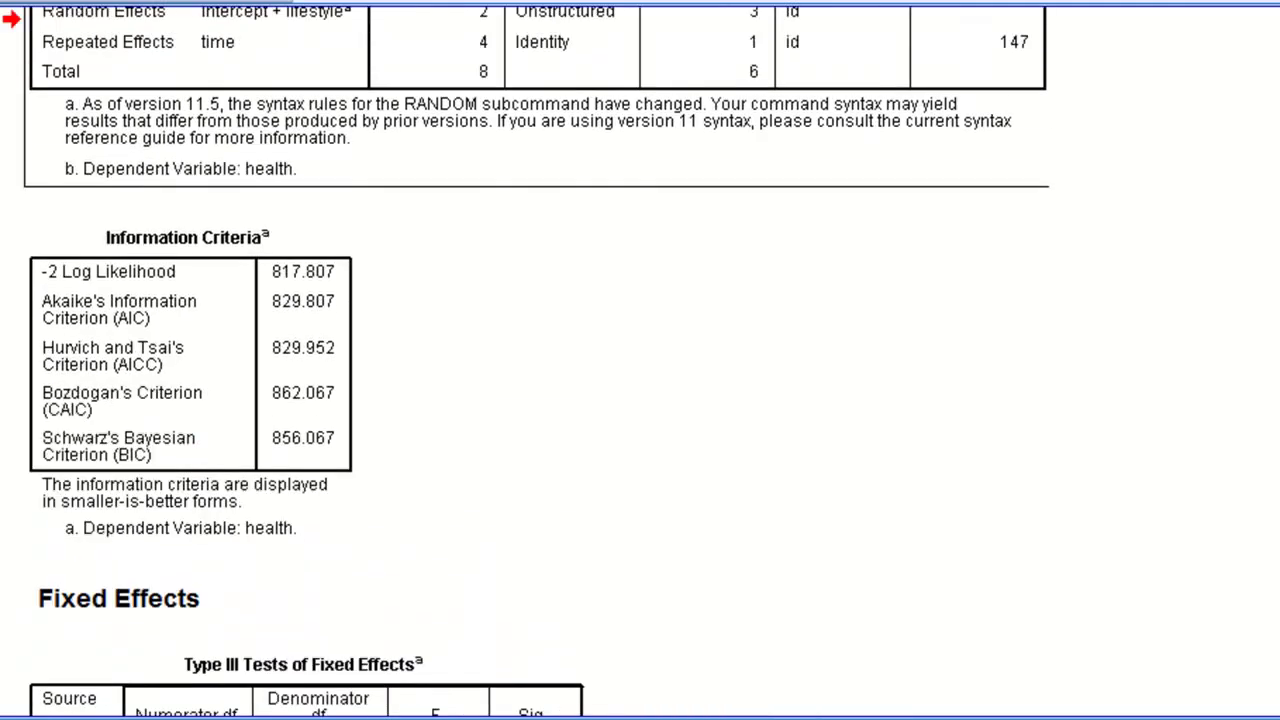
scroll(640, 360, down, 1)
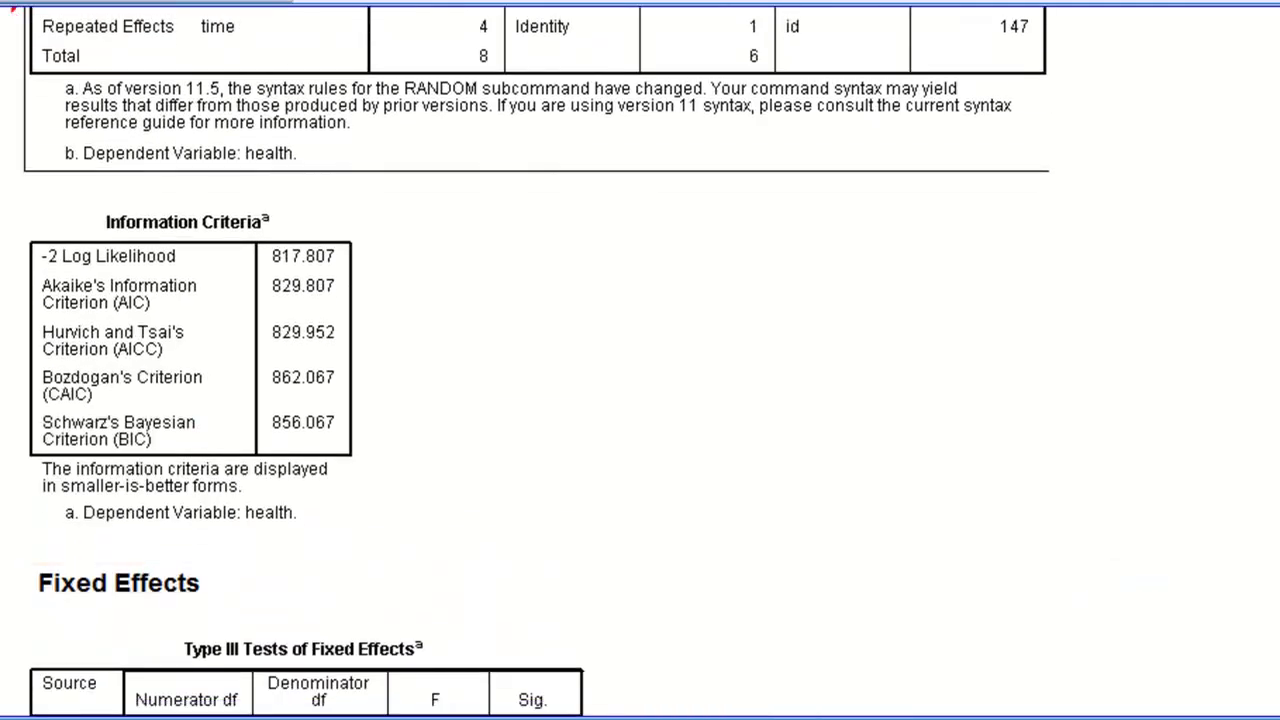
scroll(640, 360, down, 6)
scroll(640, 360, up, 3)
scroll(640, 360, down, 3)
scroll(490, 237, down, 1)
scroll(490, 237, up, 5)
click(330, 180)
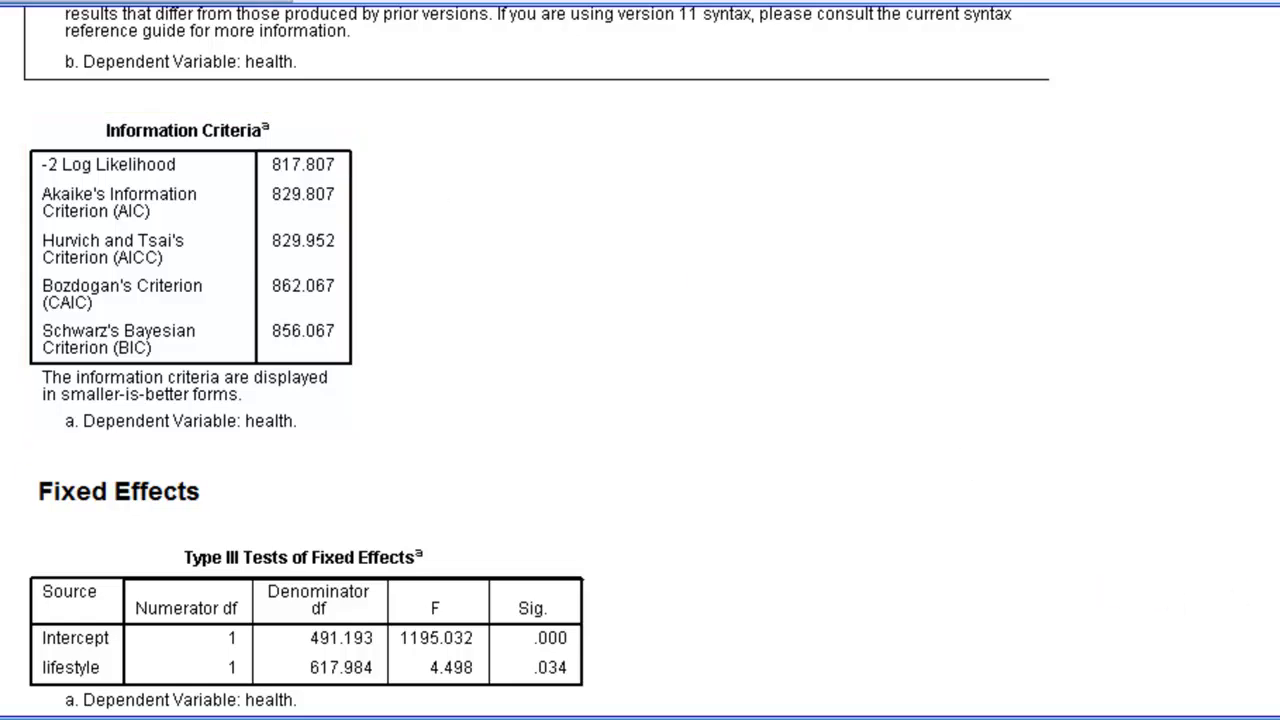
Review the random slope model's Type III tests and estimates of fixed effects for lifestyle
scroll(640, 360, down, 4)
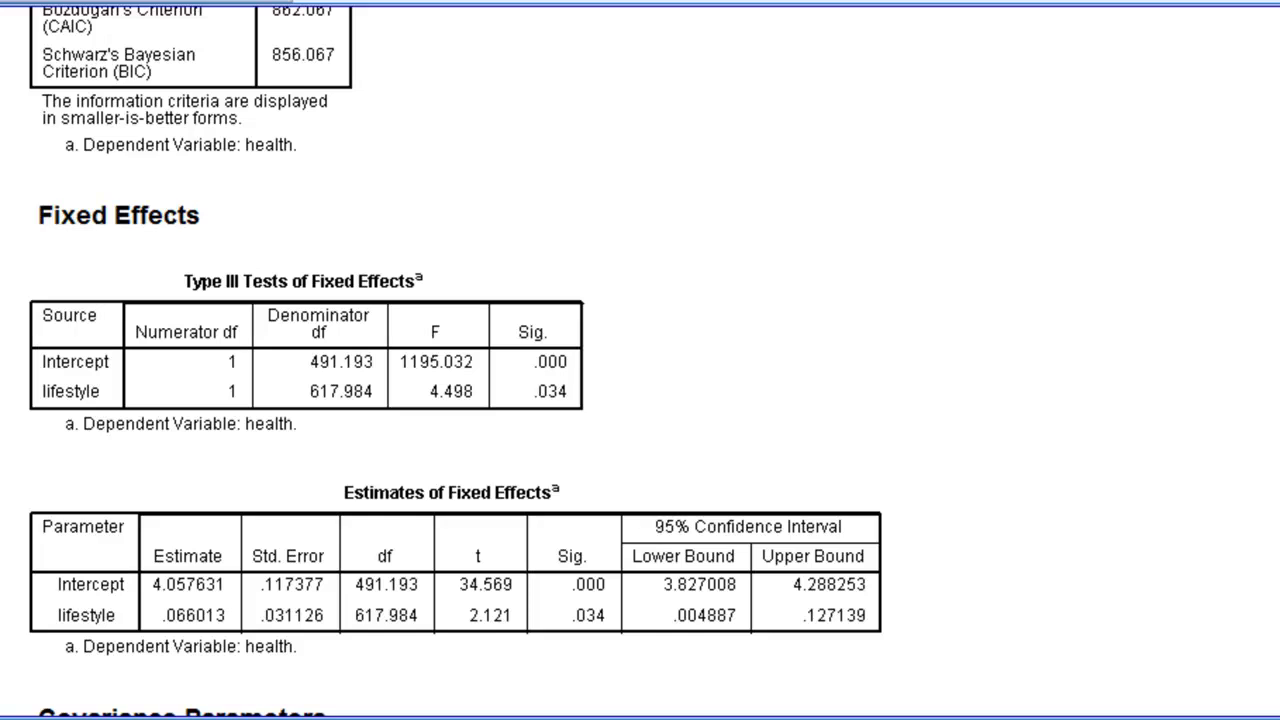
scroll(455, 377, down, 7)
scroll(455, 377, up, 2)
scroll(455, 377, up, 5)
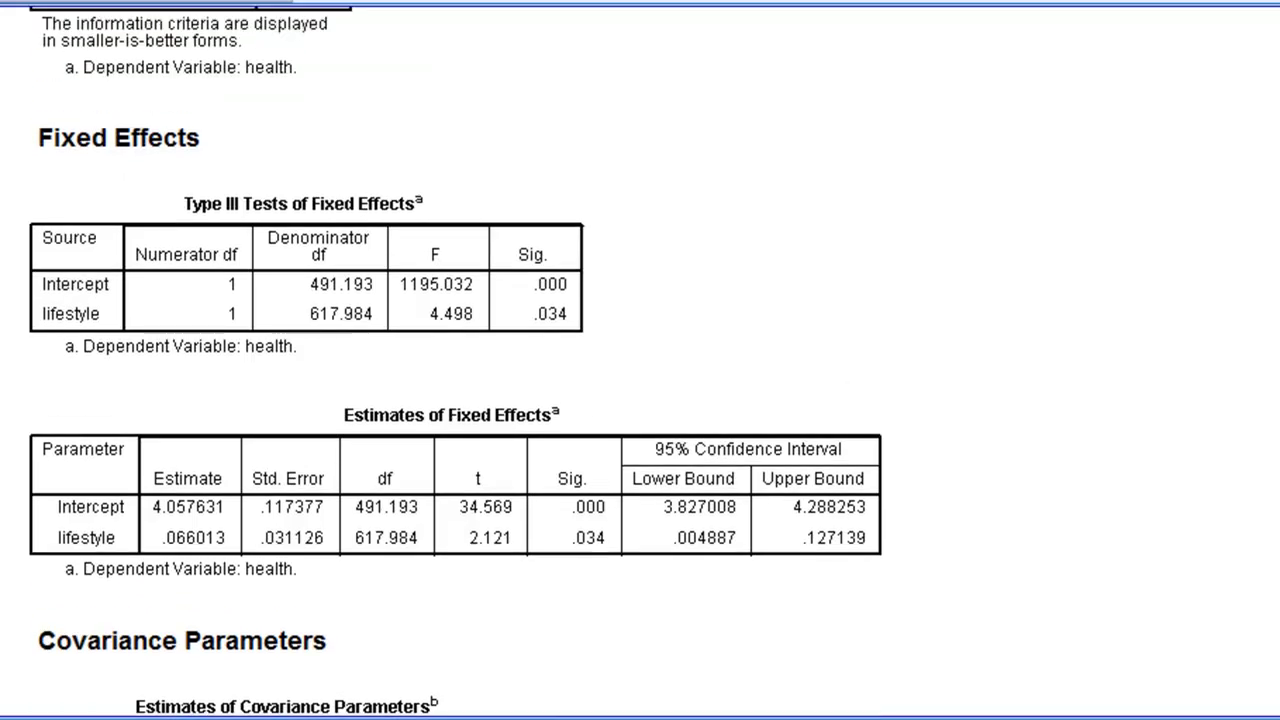
Return to the random intercept model's output and examine the lifestyle coefficient in its Estimates of Fixed Effects table
scroll(455, 377, up, 9)
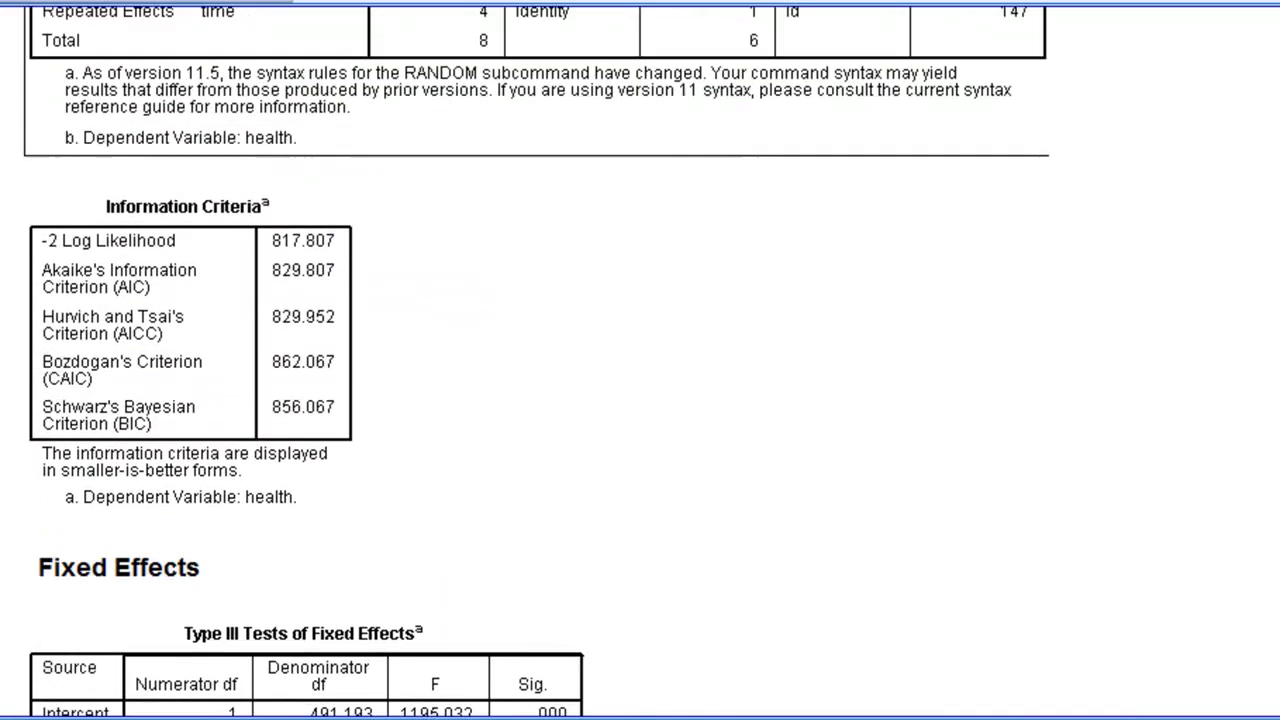
scroll(455, 377, up, 15)
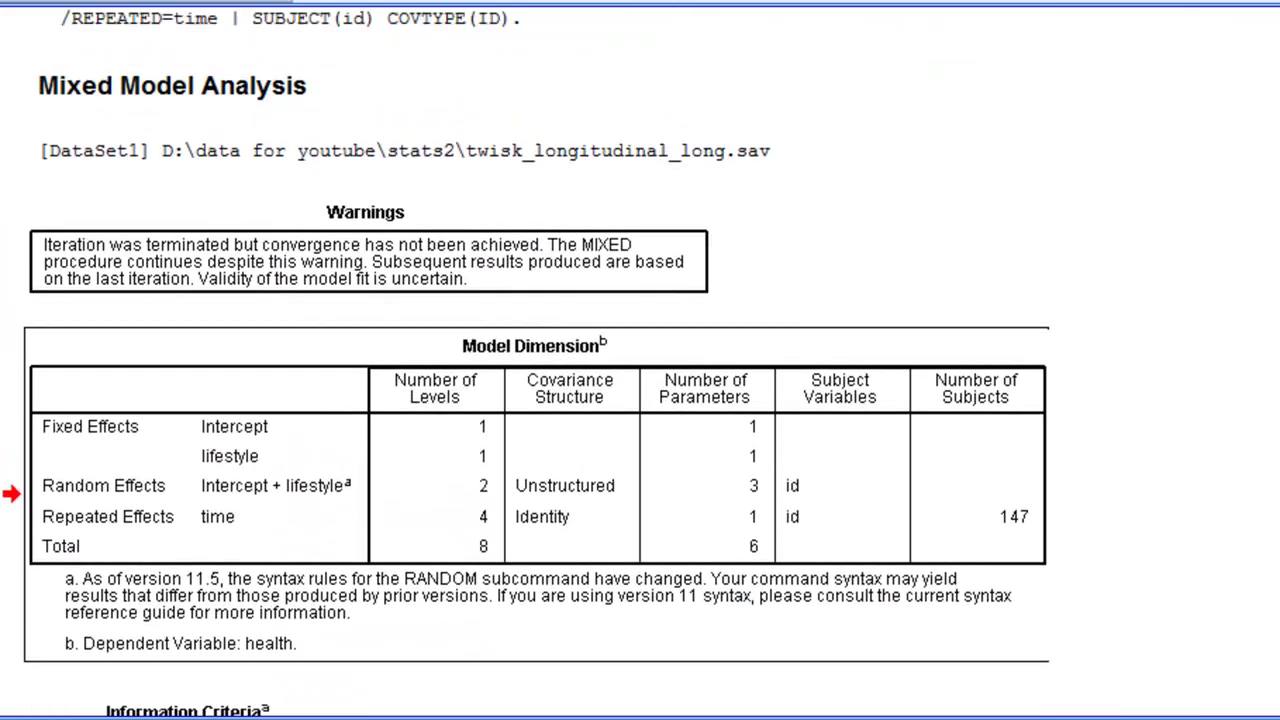
scroll(305, 399, up, 5)
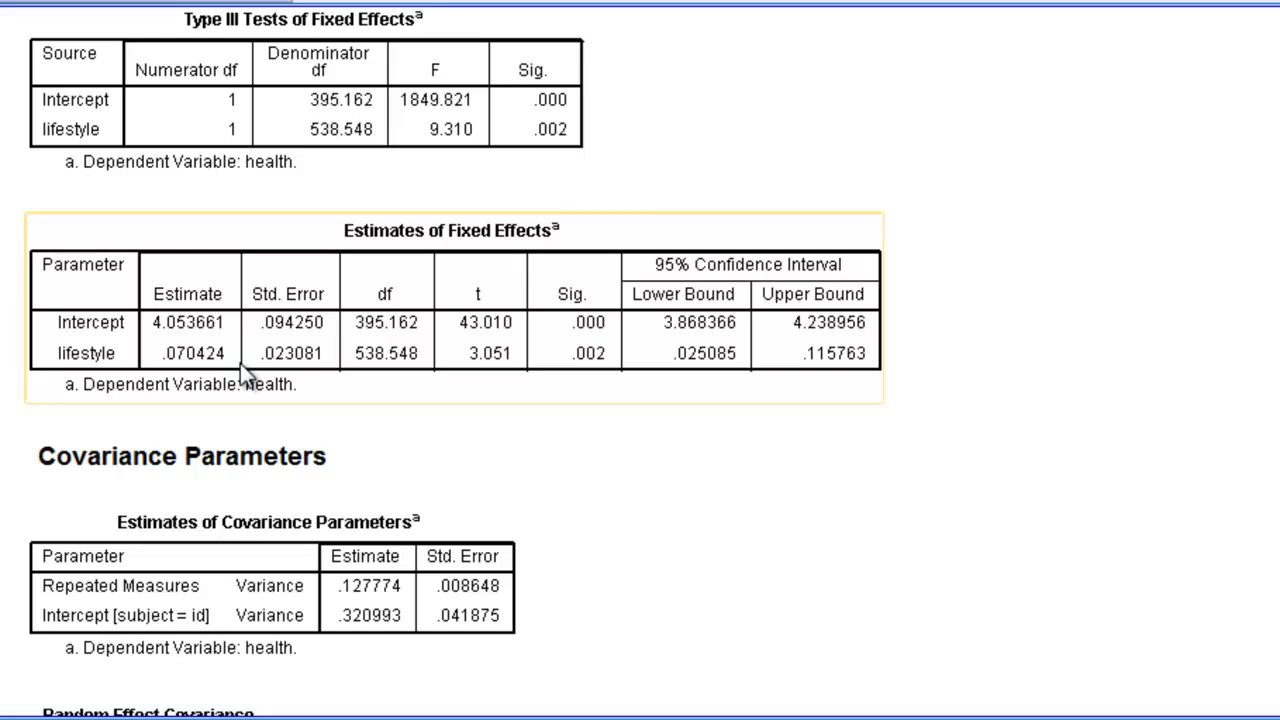
click(384, 426)
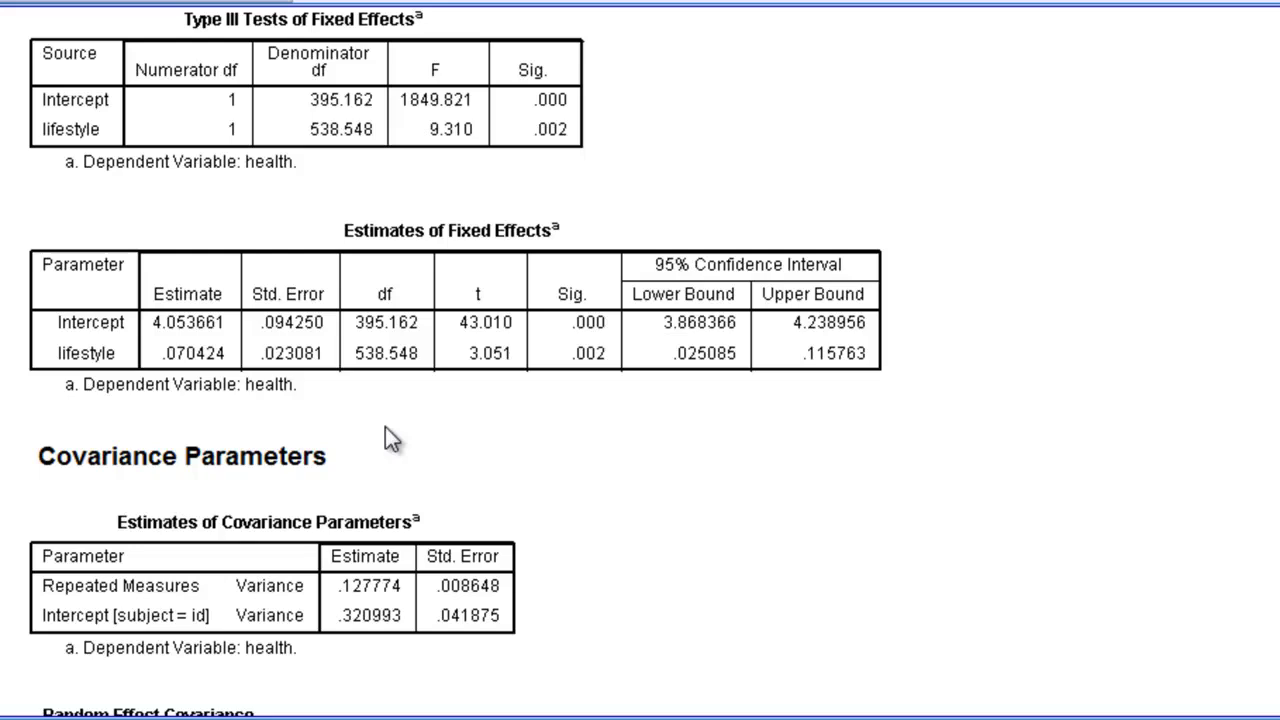
click(348, 399)
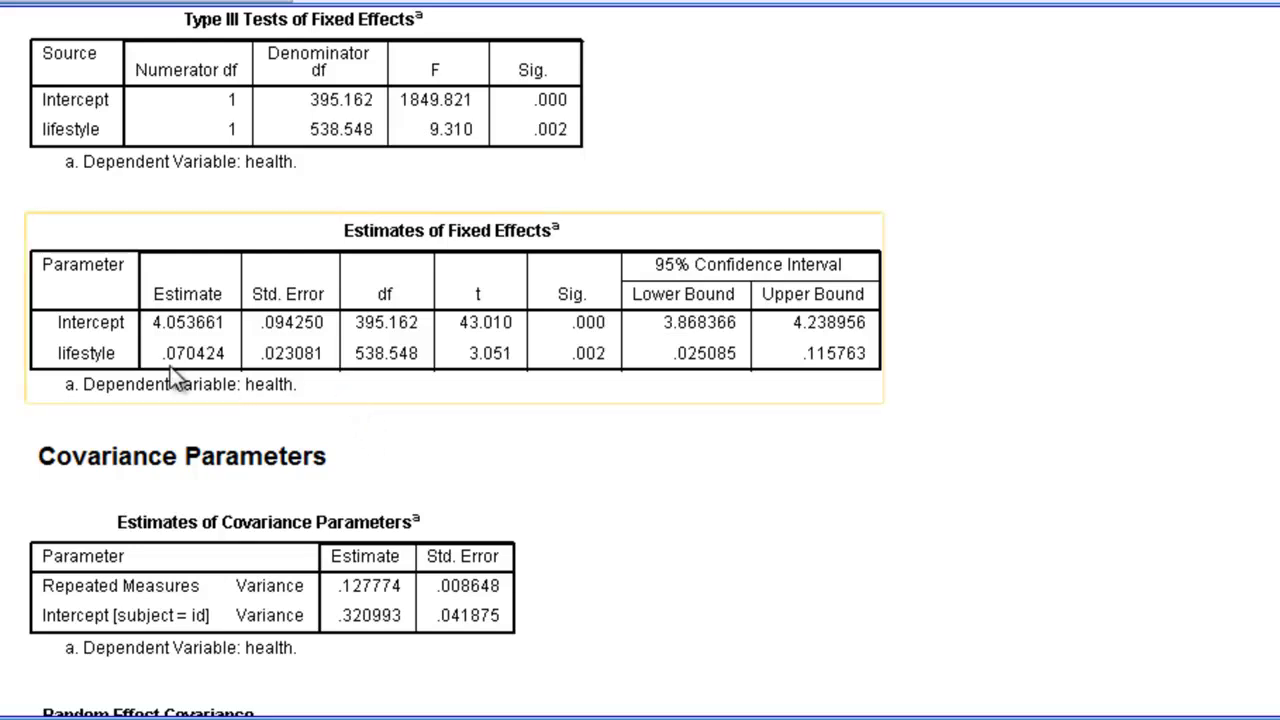